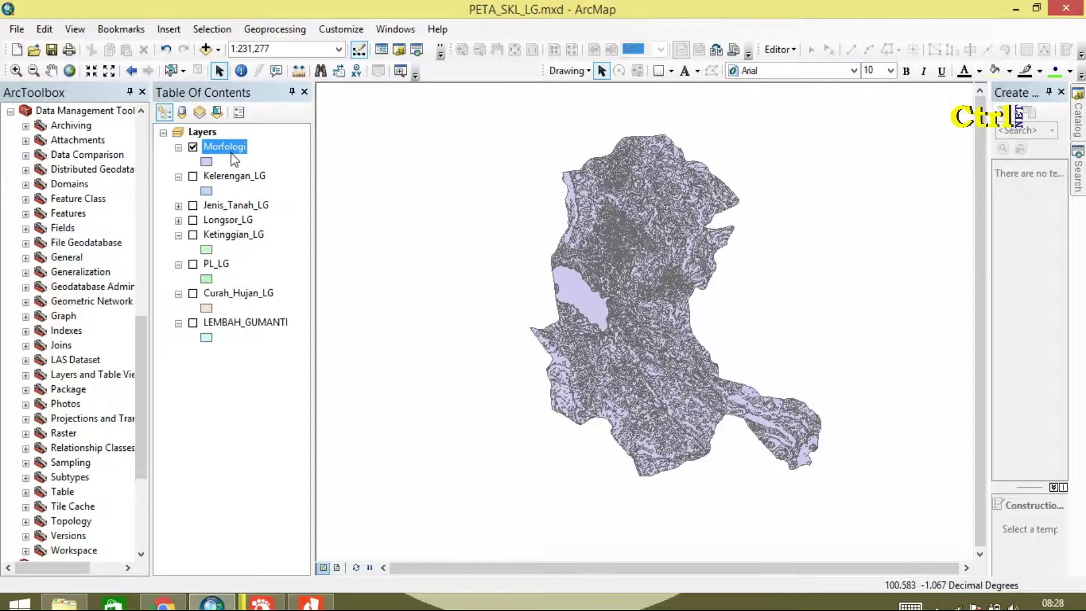
Open the attribute table of the Morfologi layer
click(233, 176)
right_click(239, 148)
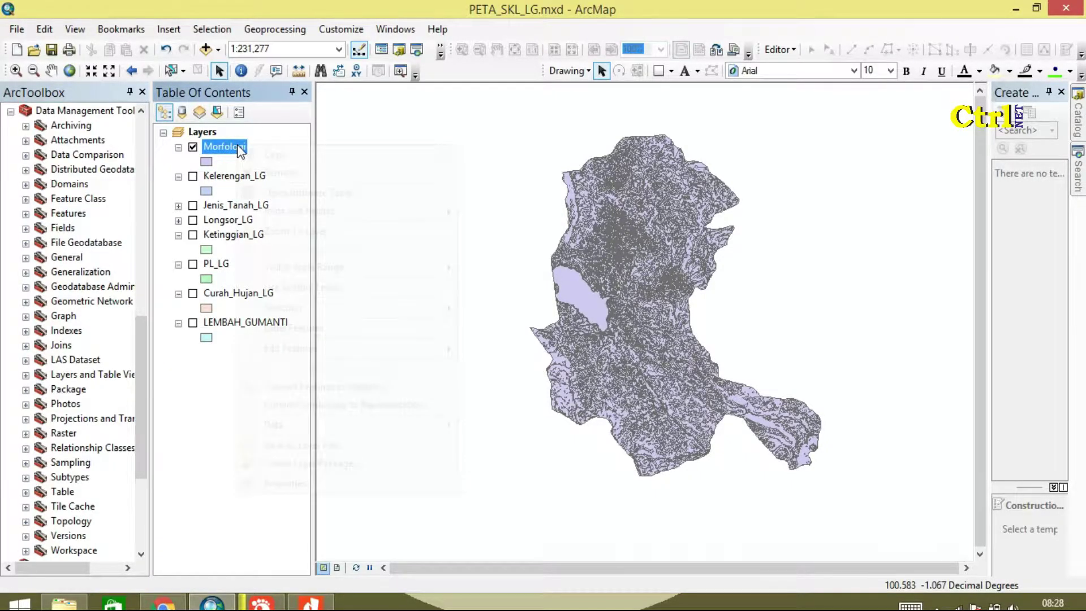
click(306, 191)
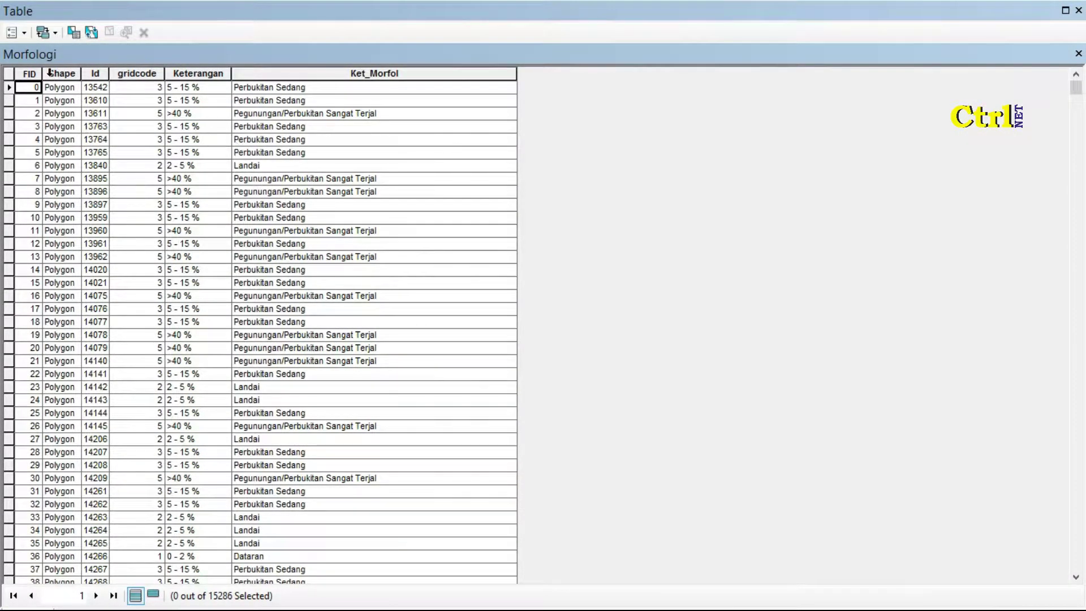
Add a field named Nilai with type Double to the Morfologi attribute table
click(24, 32)
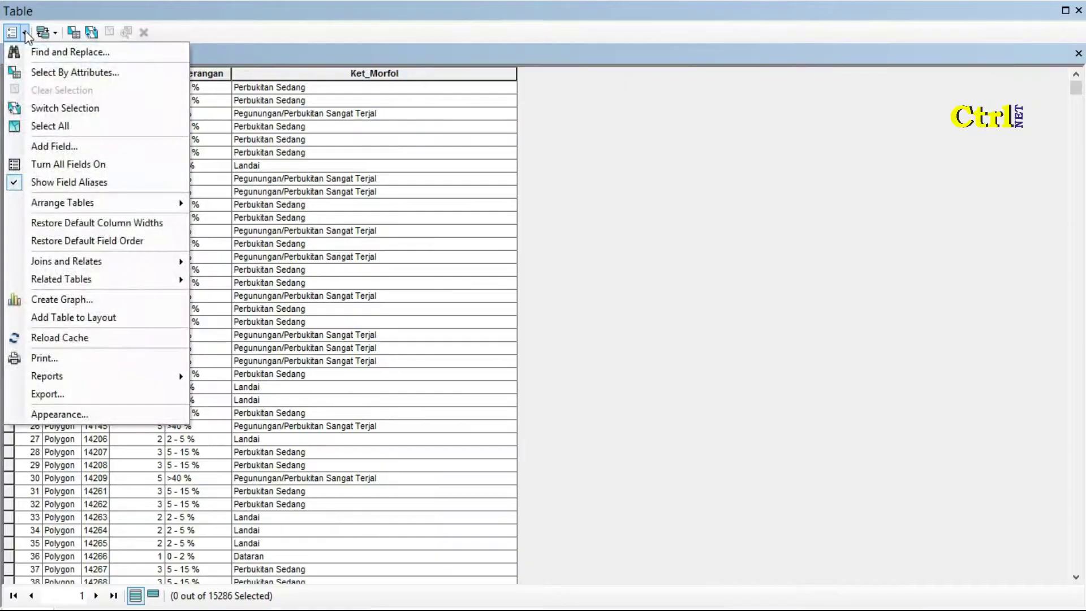
click(76, 148)
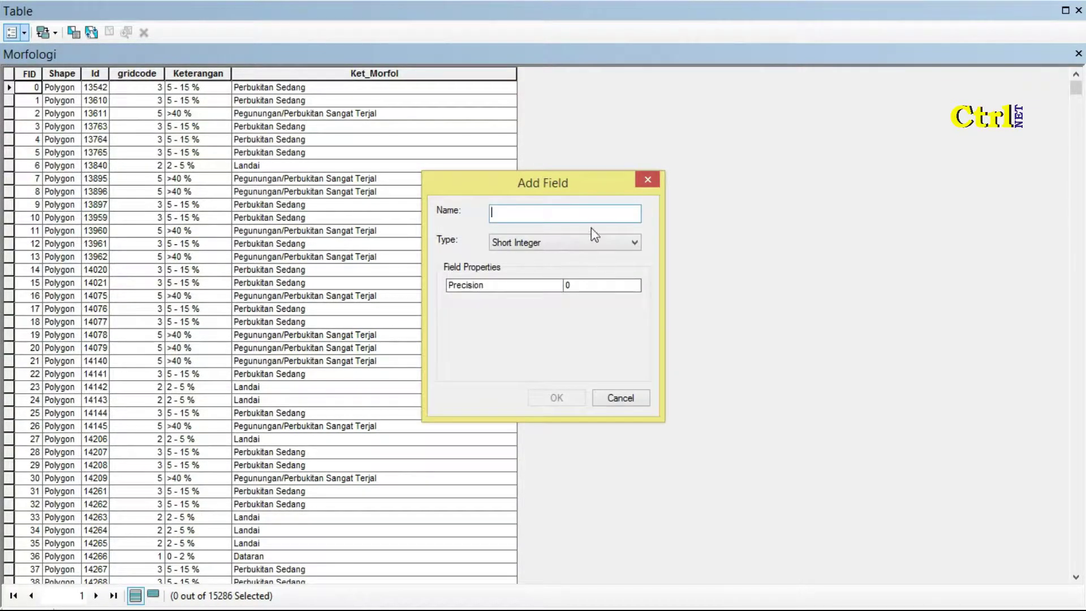
text(Nilai)
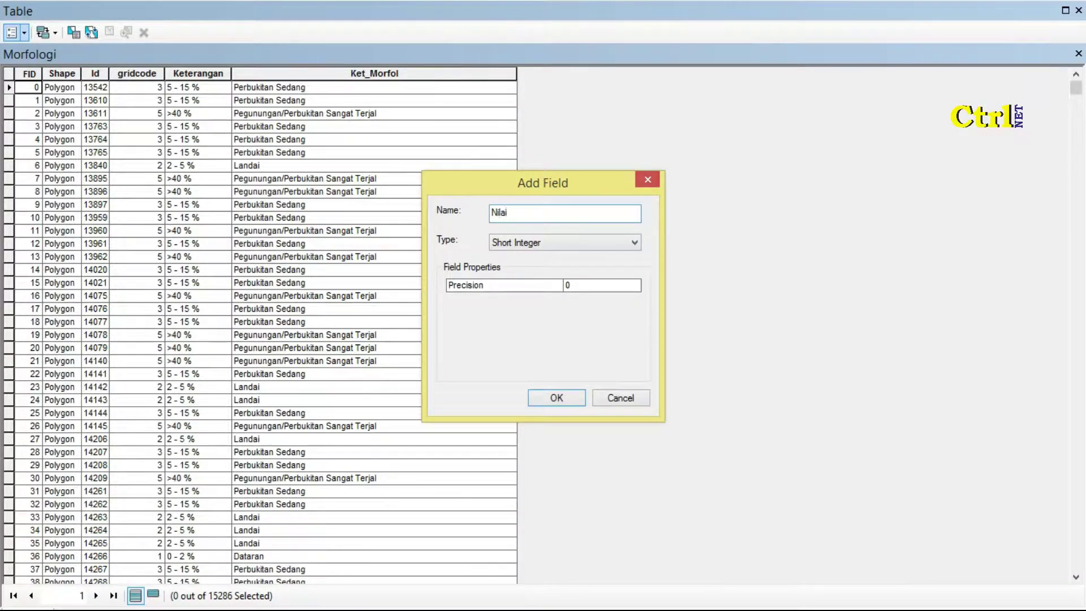
click(578, 244)
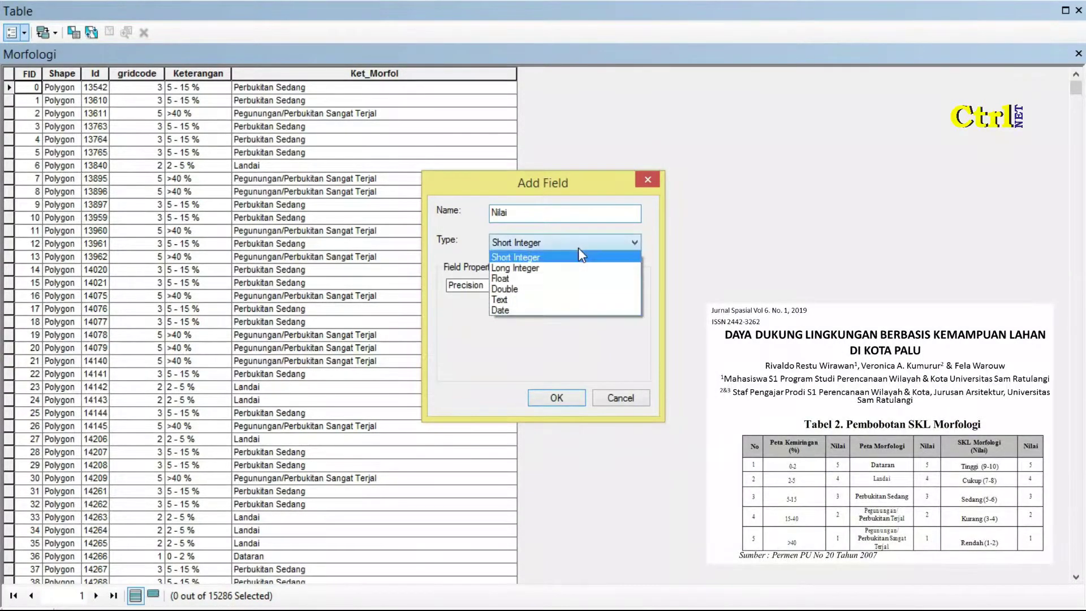
click(569, 285)
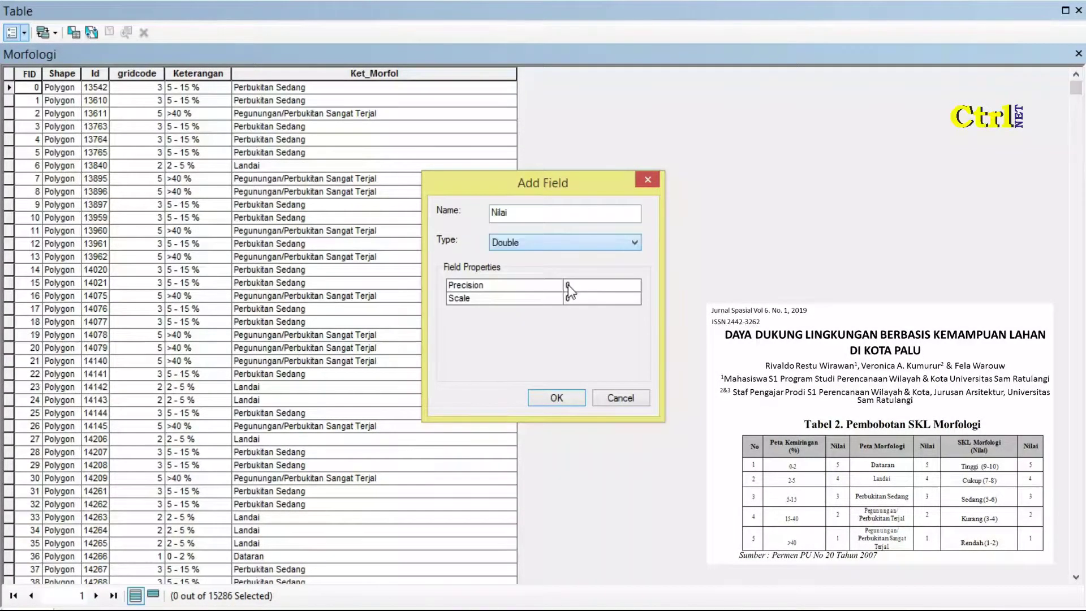
click(557, 398)
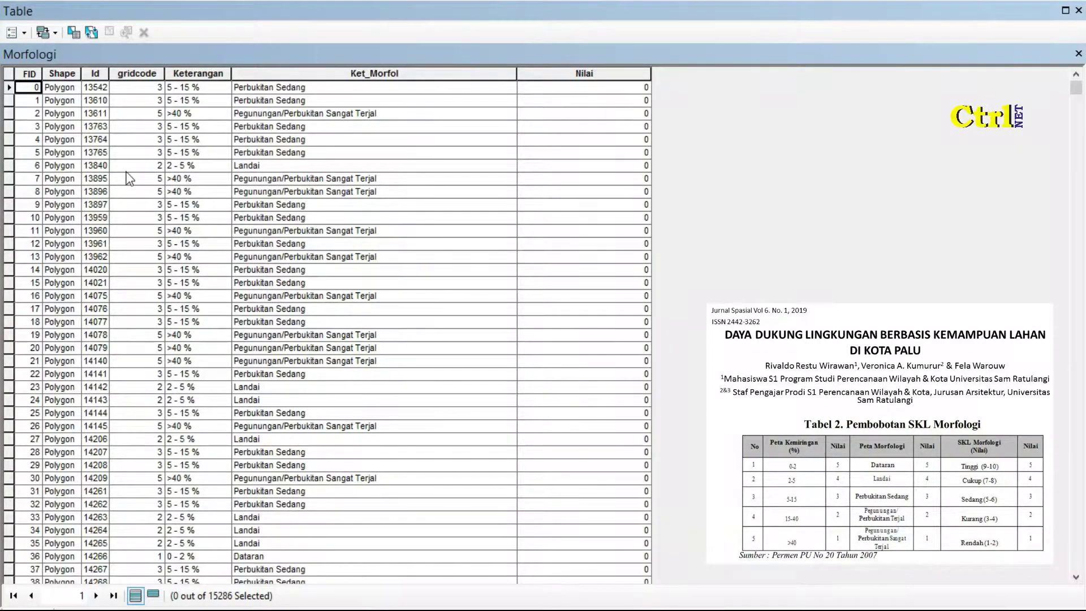
Select the records where "Ket_Morfol" = 'Dataran' and show only the selected records in the table
click(73, 33)
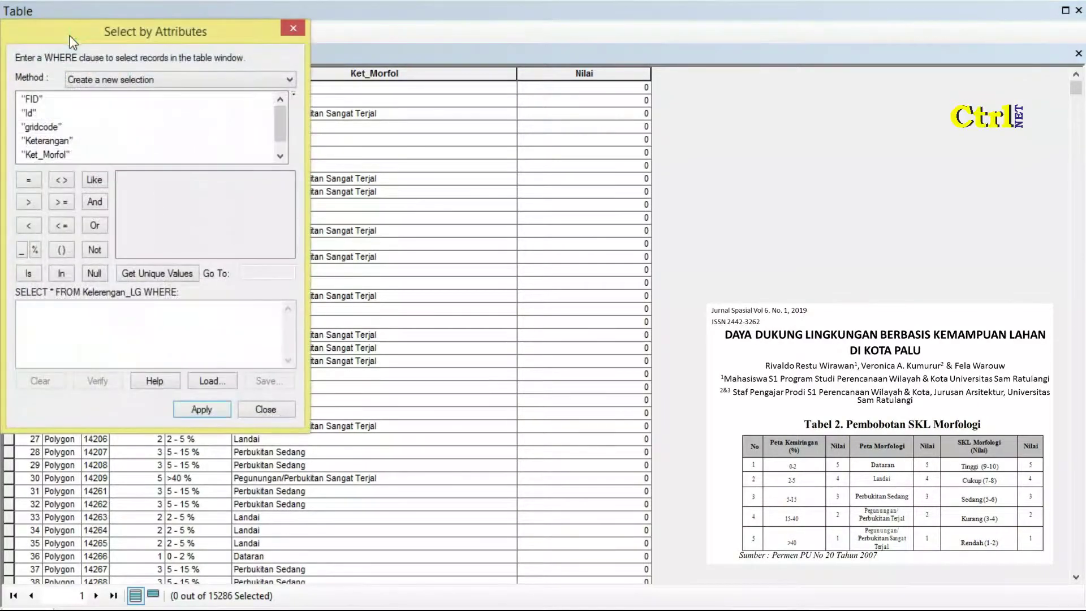
double_click(46, 156)
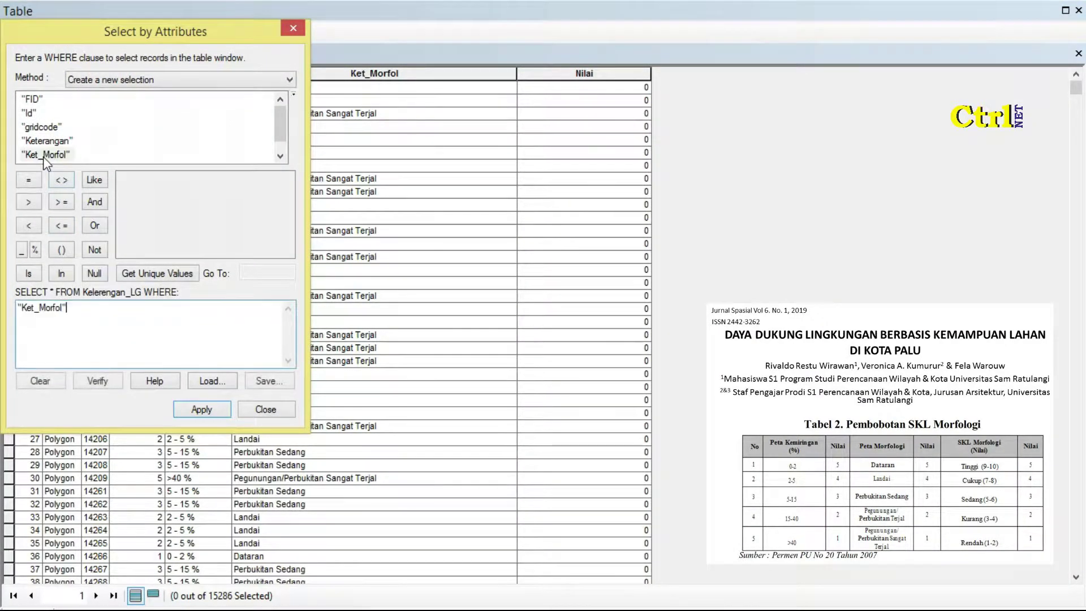
click(34, 183)
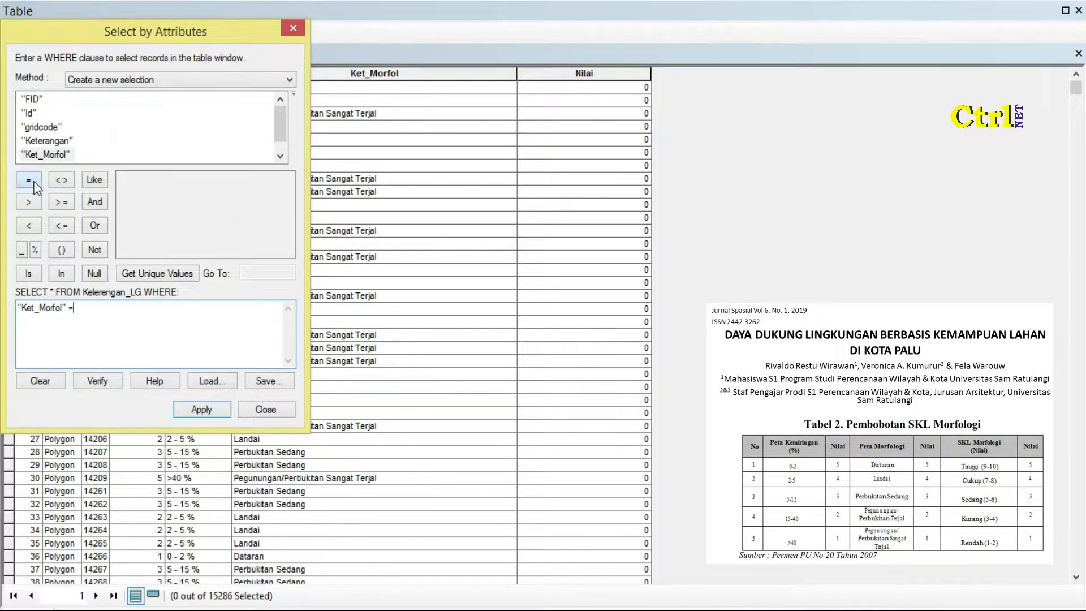
click(160, 275)
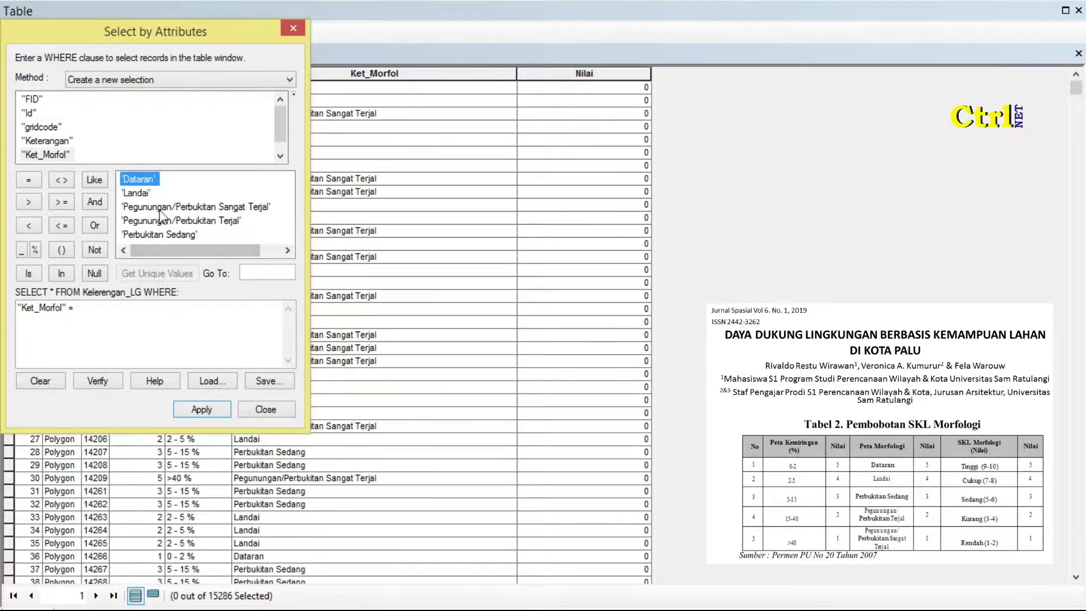
double_click(141, 180)
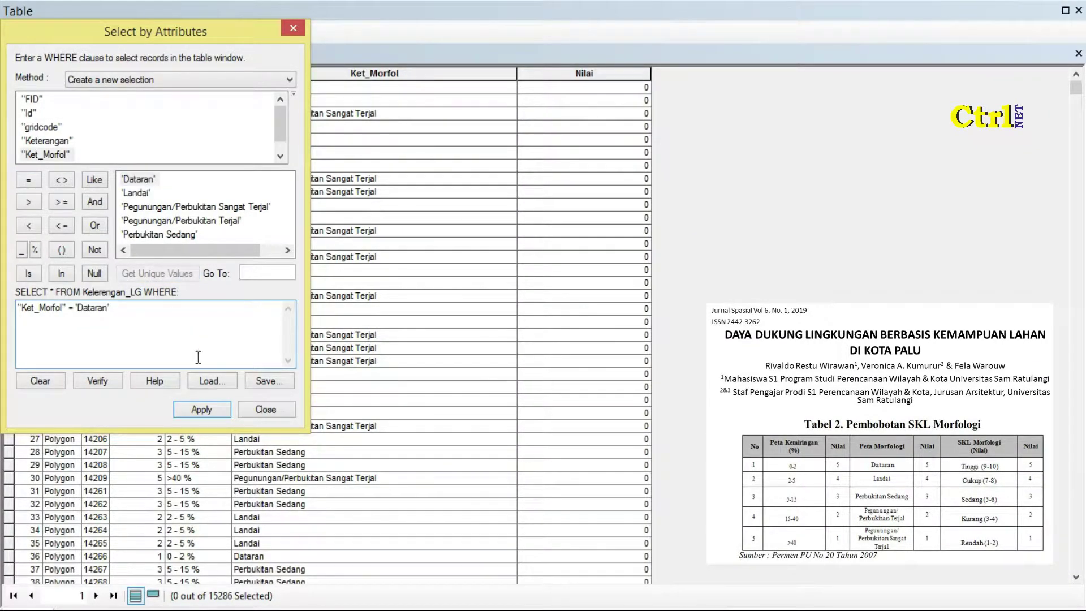
click(201, 409)
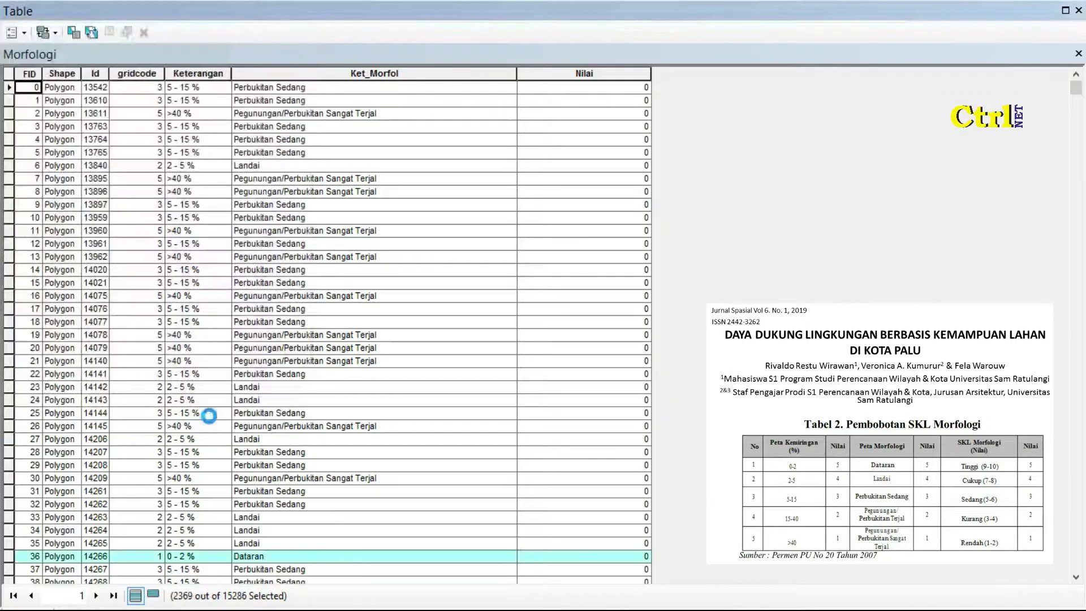
click(153, 597)
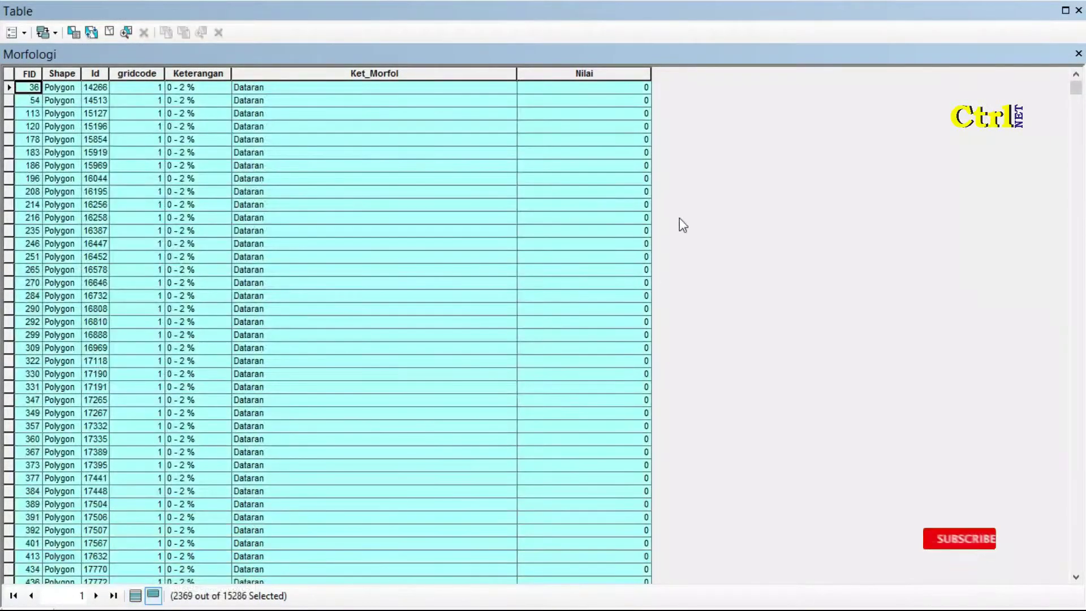
Calculate the Nilai field as "5" for the selected Dataran records with the Field Calculator
click(595, 74)
right_click(595, 74)
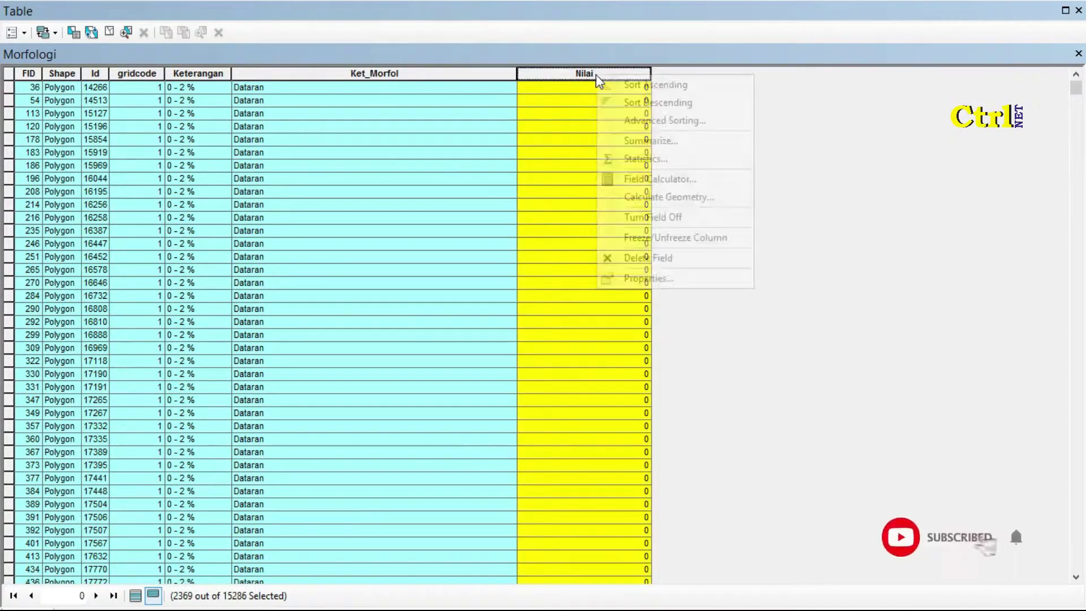
click(665, 177)
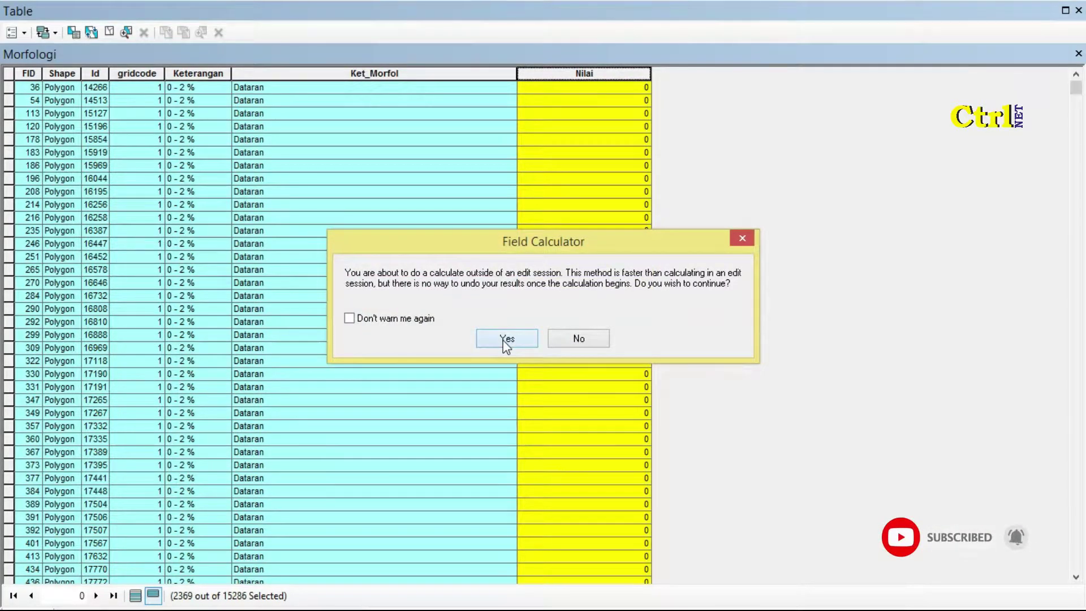
click(504, 339)
click(406, 323)
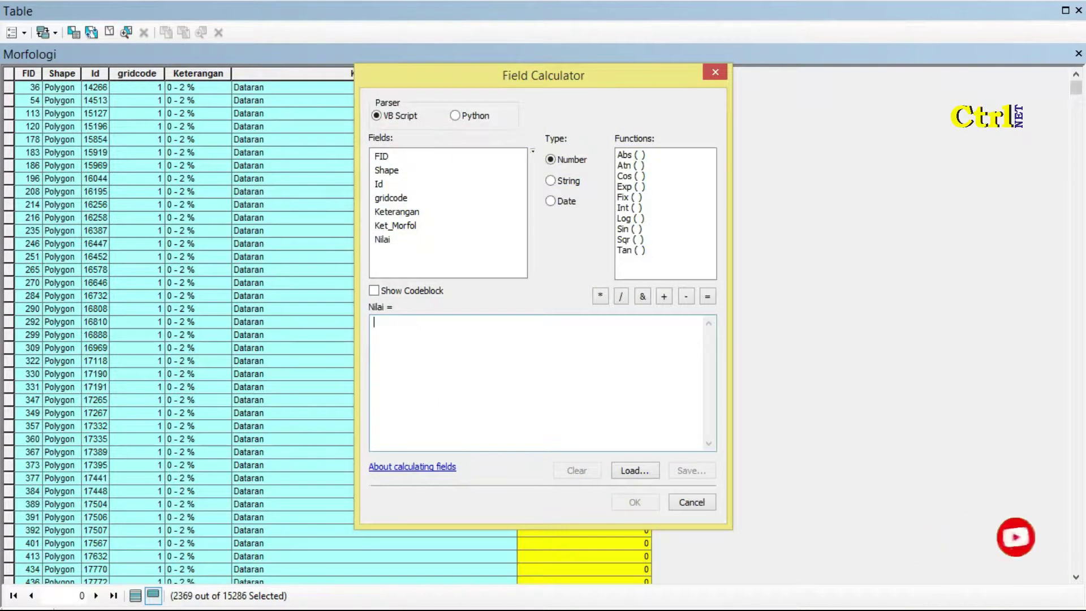
text("5)
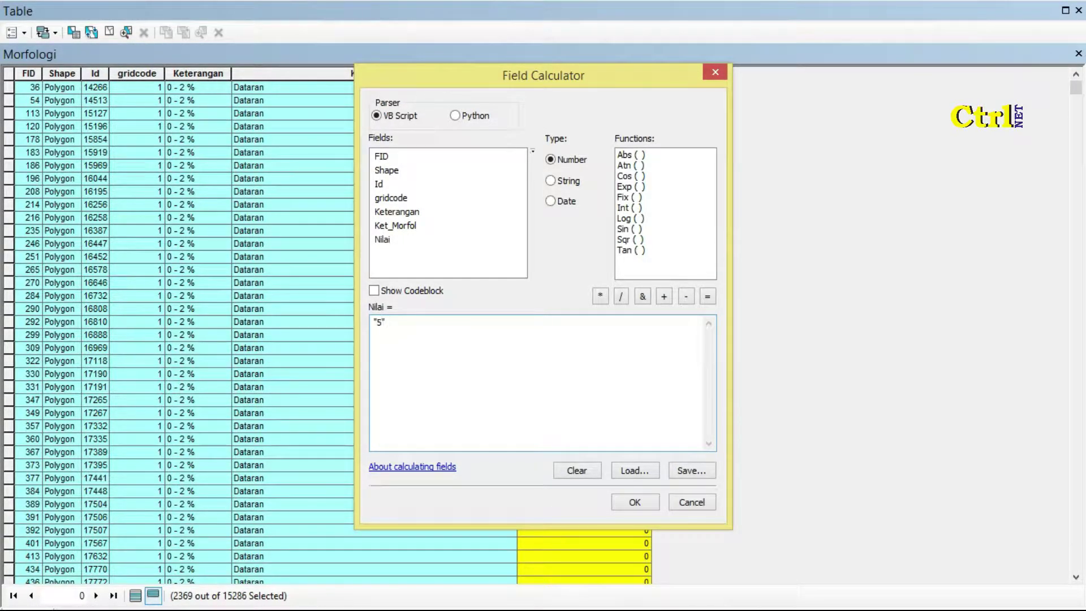
click(627, 502)
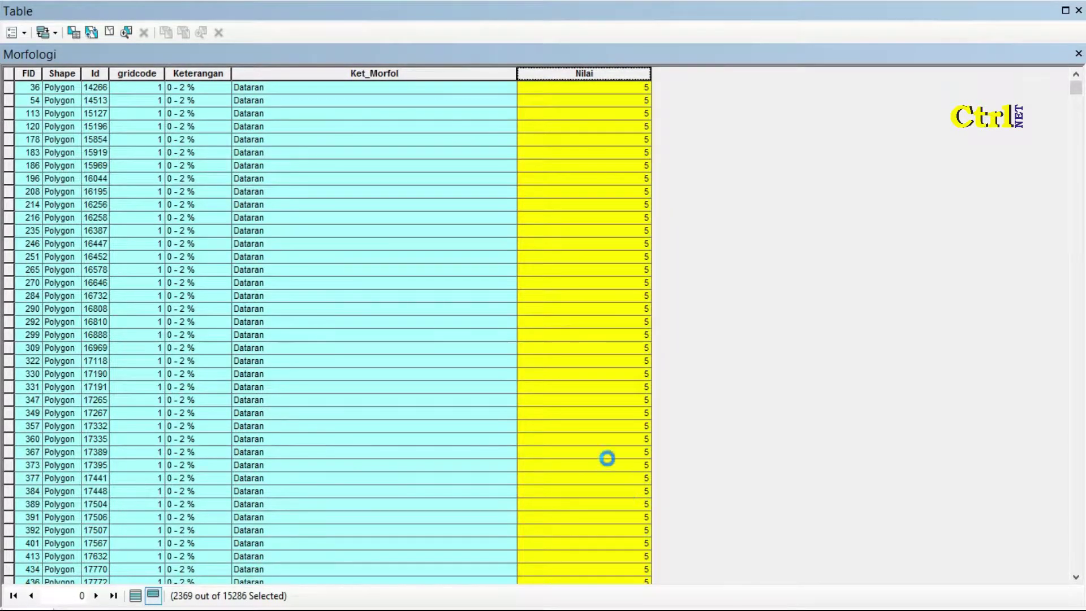
Replace the selection with the records where "Ket_Morfol" = 'Landai'
click(82, 34)
click(40, 372)
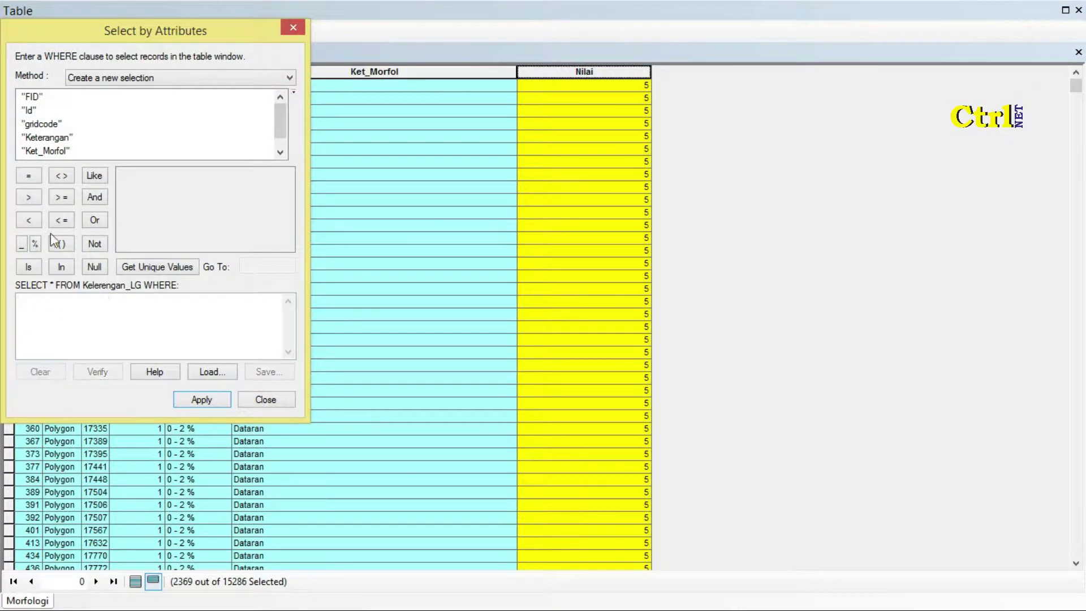
double_click(47, 151)
click(28, 175)
click(181, 266)
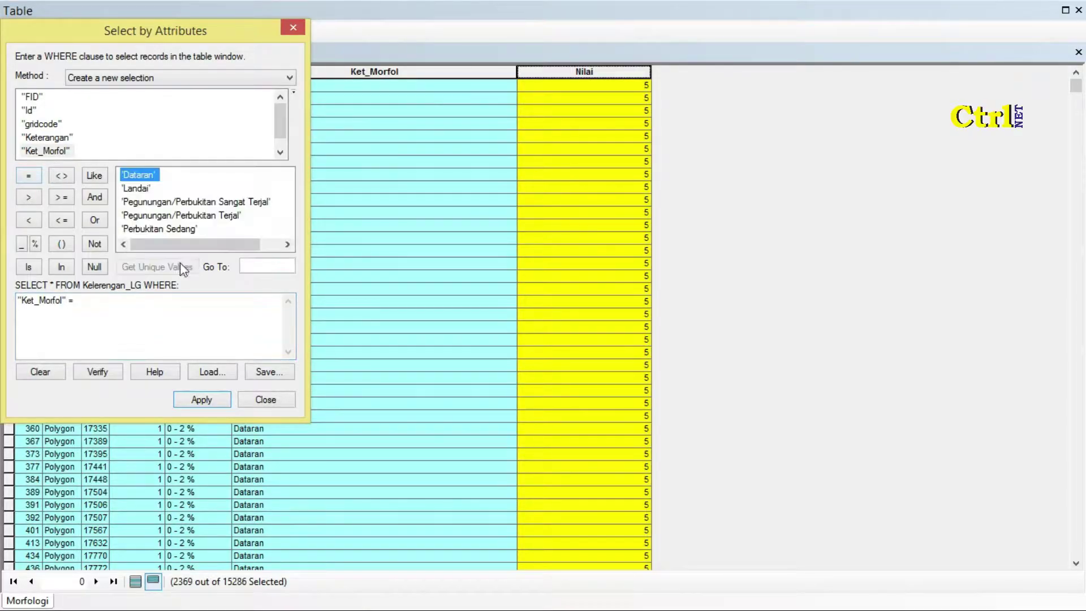
double_click(135, 189)
click(204, 400)
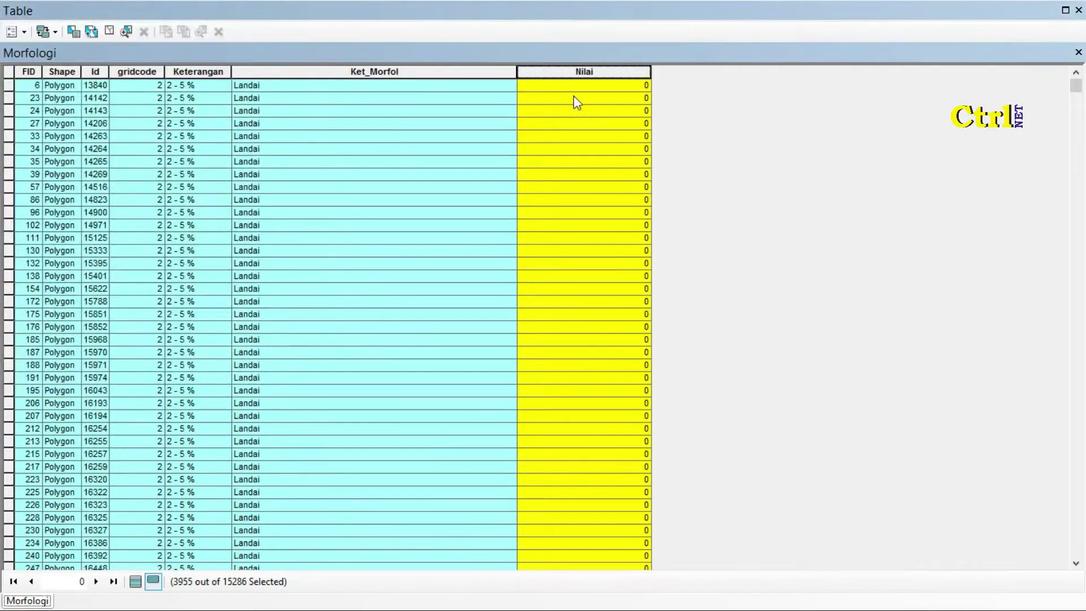
Calculate the Nilai field as "4" for the selected Landai records with the Field Calculator
right_click(581, 72)
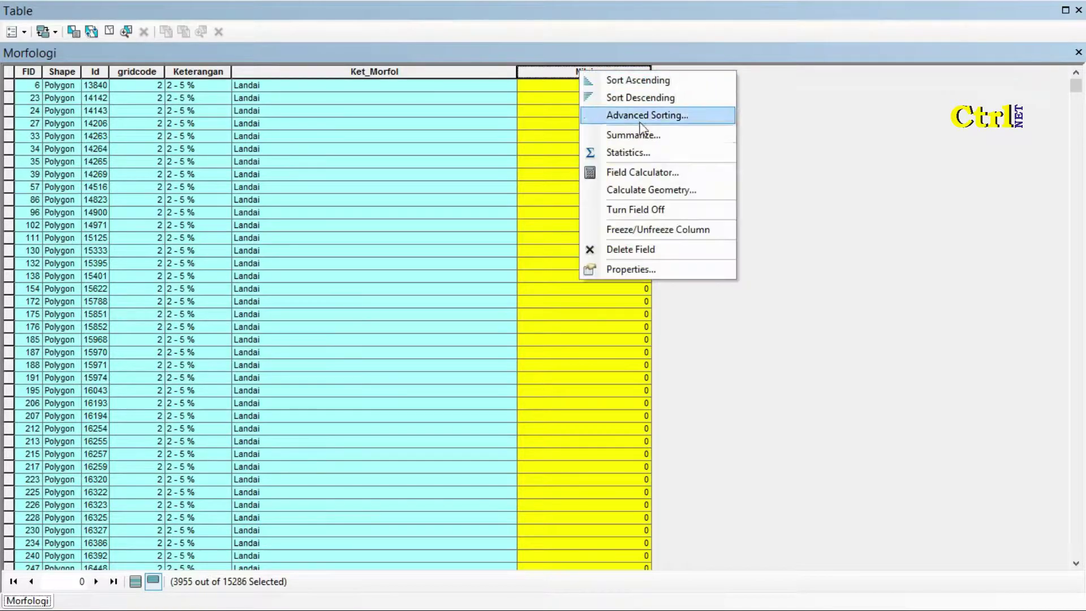
click(645, 176)
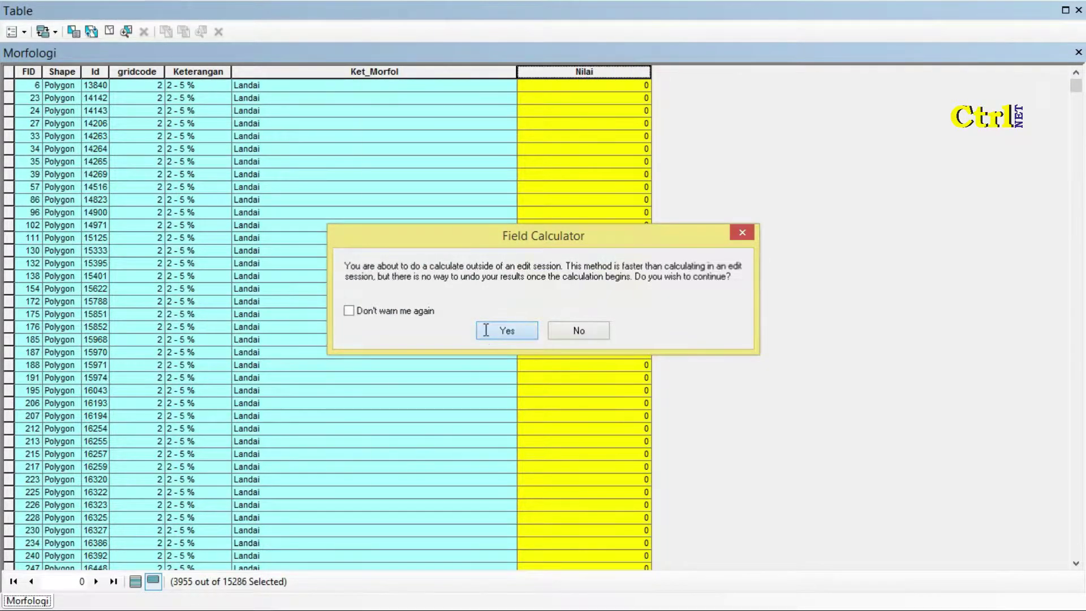
click(495, 332)
click(384, 317)
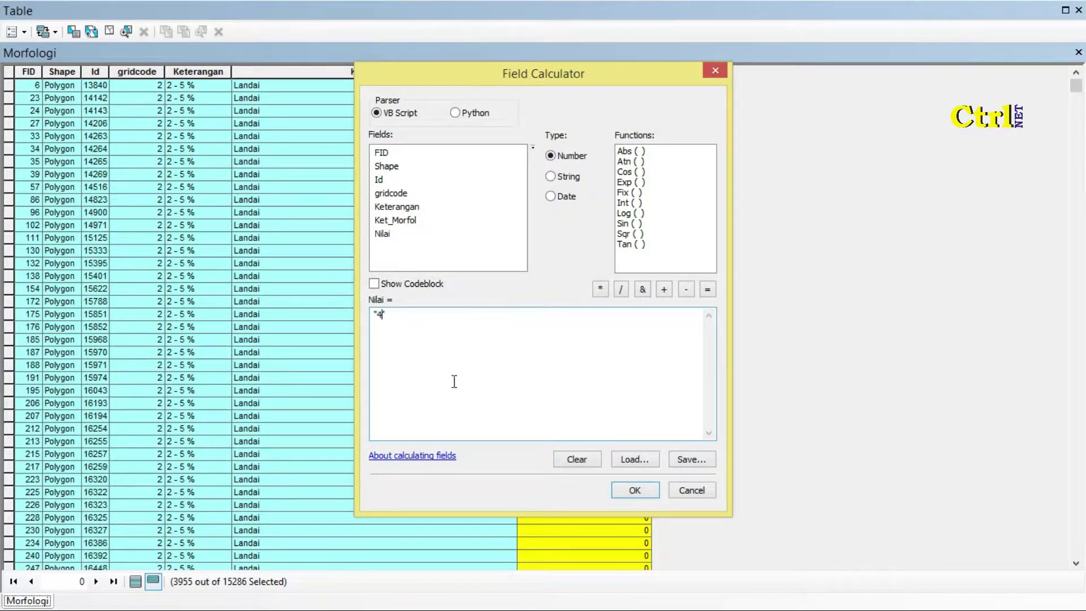
click(649, 490)
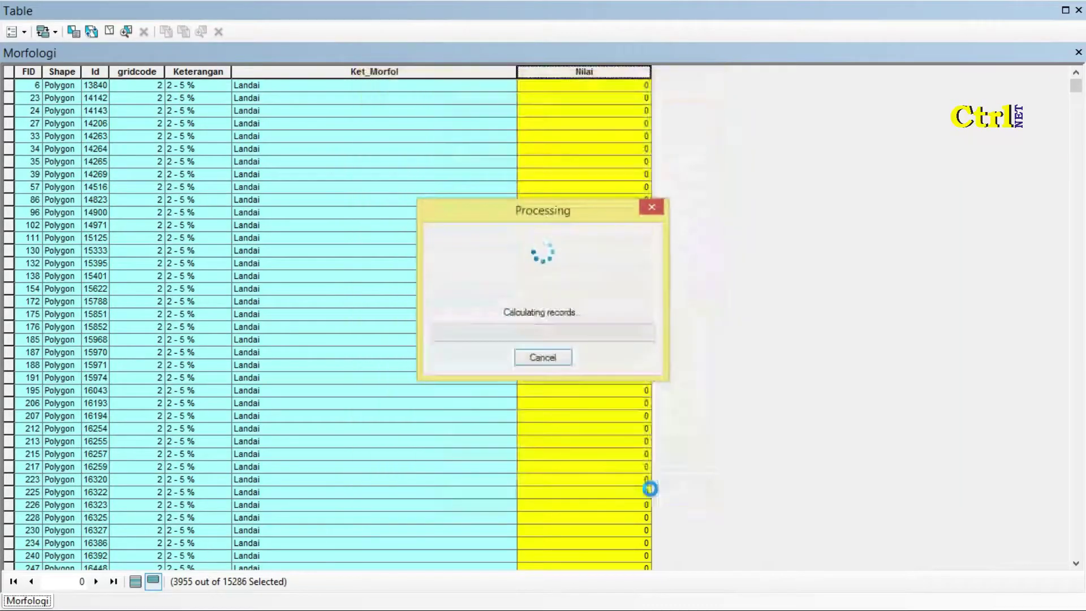
Replace the selection with the records where "Ket_Morfol" = 'Perbukitan Sedang'
click(74, 32)
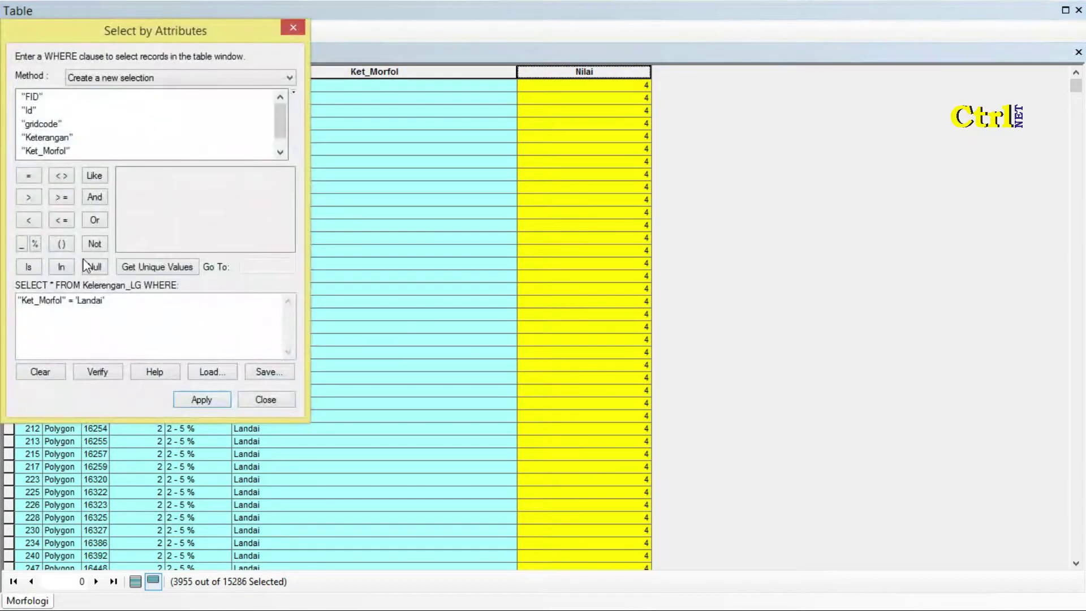
click(40, 371)
double_click(45, 151)
click(28, 175)
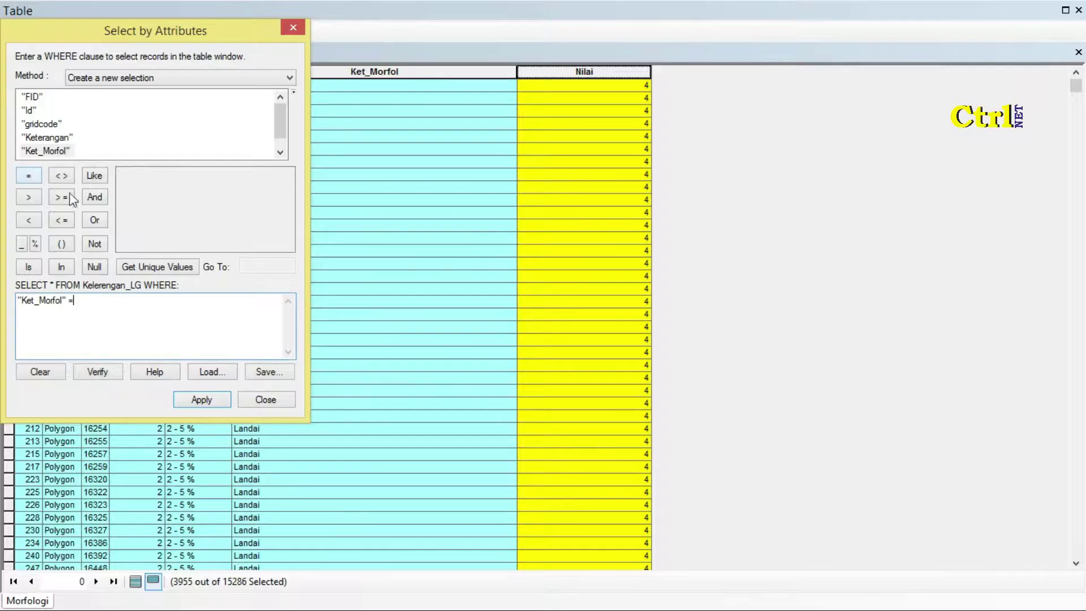
click(176, 266)
click(177, 203)
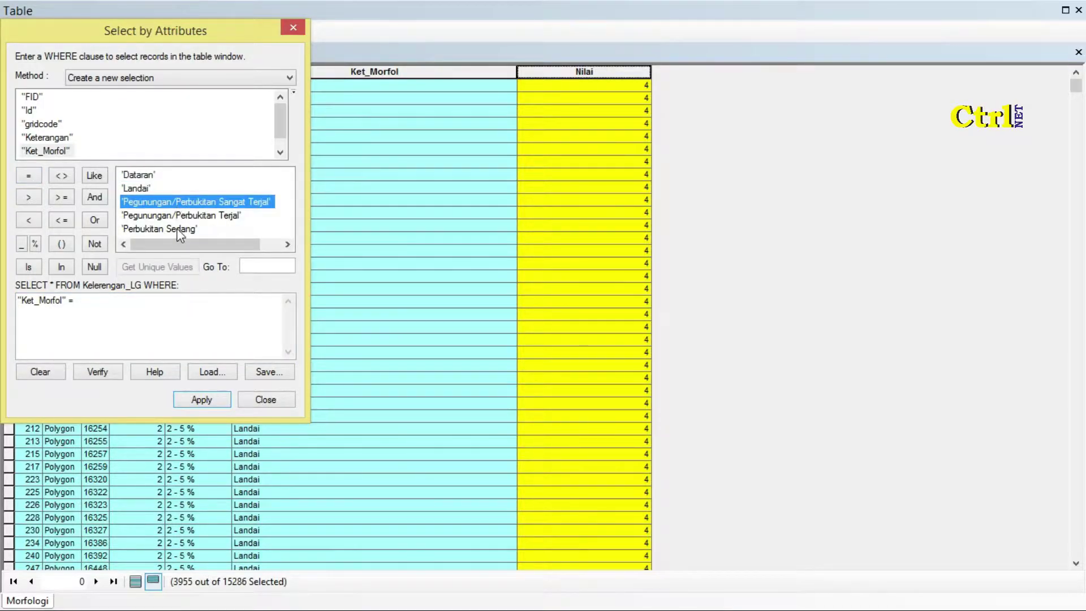
click(179, 229)
double_click(177, 229)
click(209, 400)
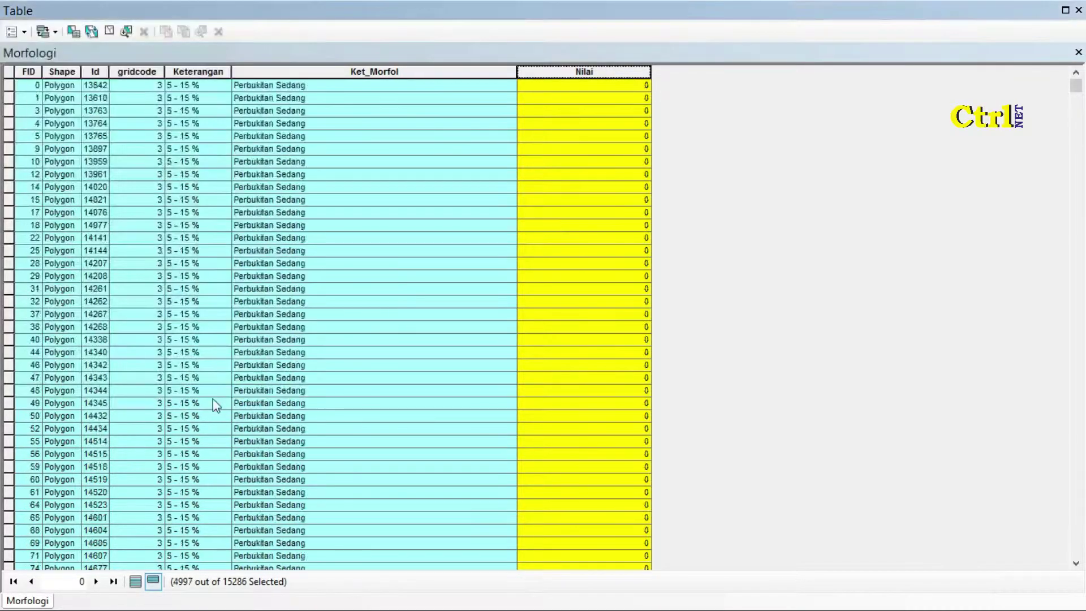
Calculate the Nilai field as 3 for the selected Perbukitan Sedang records with the Field Calculator
right_click(601, 74)
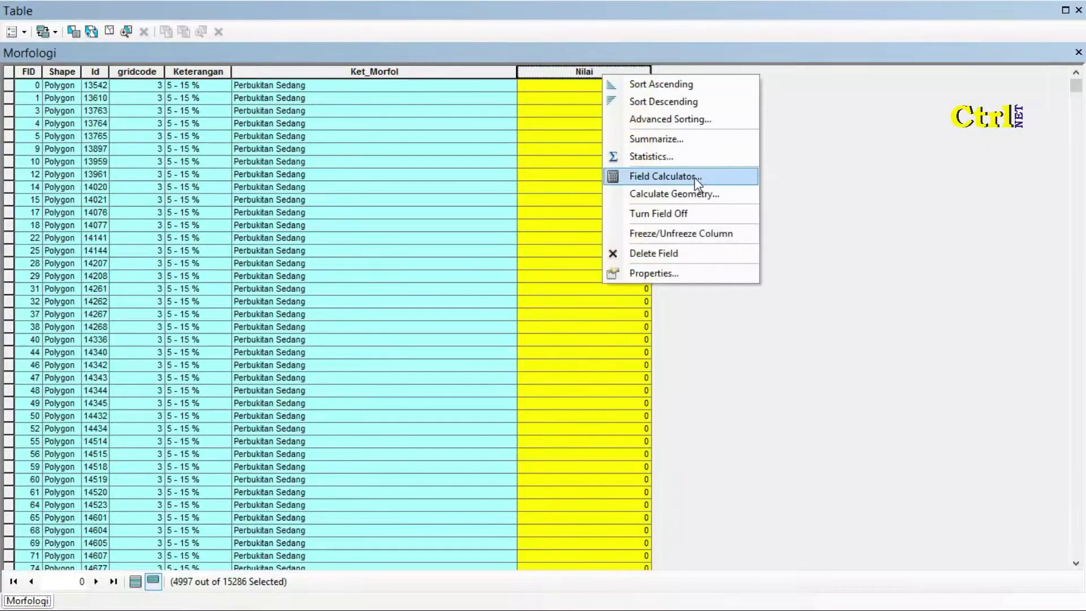
click(697, 180)
click(504, 334)
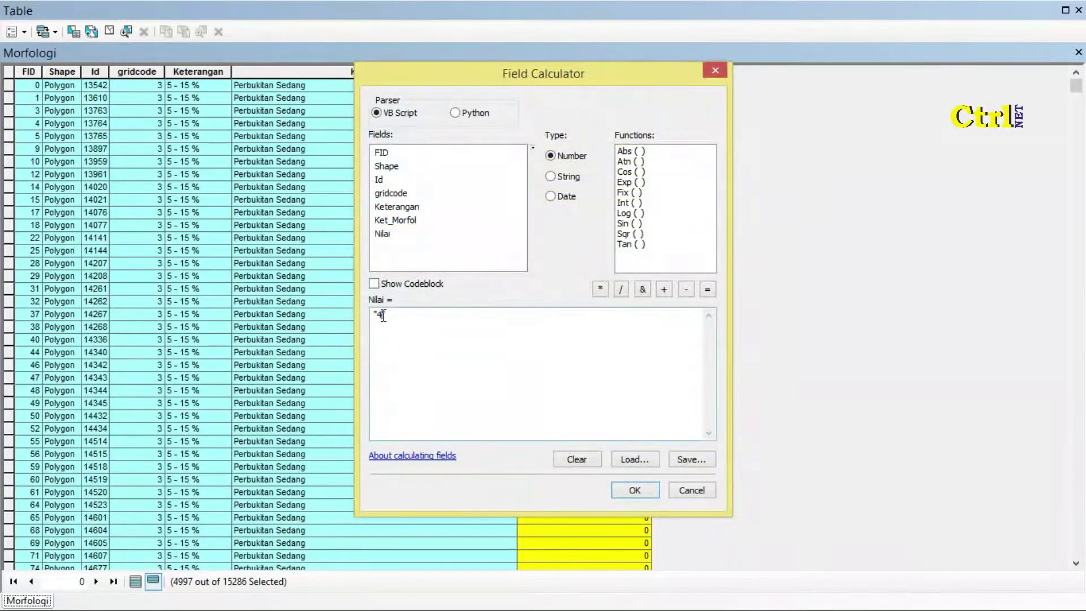
click(635, 490)
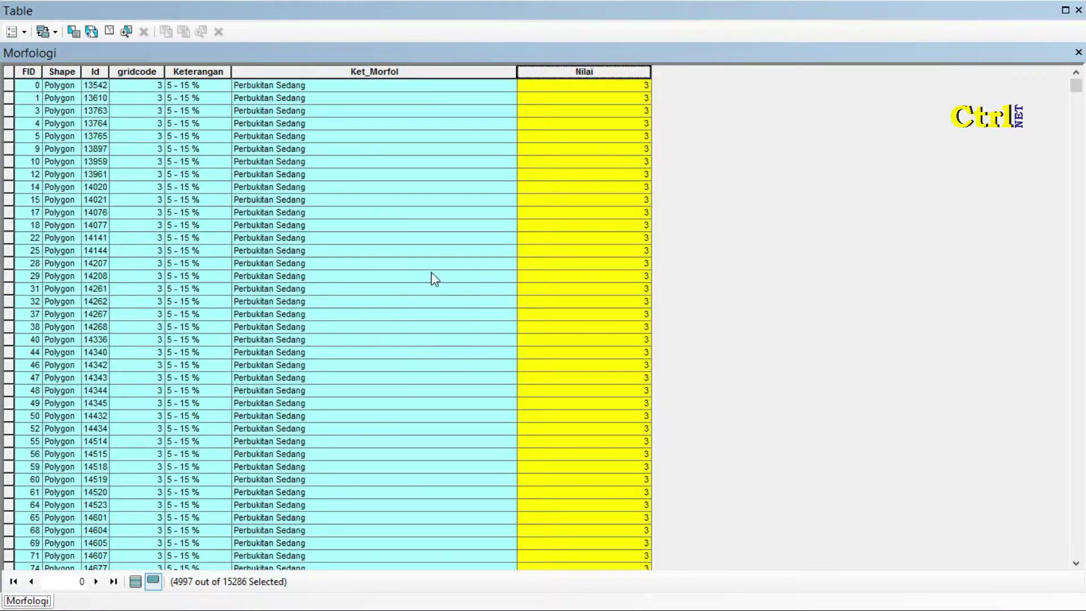
Replace the selection with the records where "Ket_Morfol" = 'Pegunungan/Perbukitan Terjal'
click(75, 32)
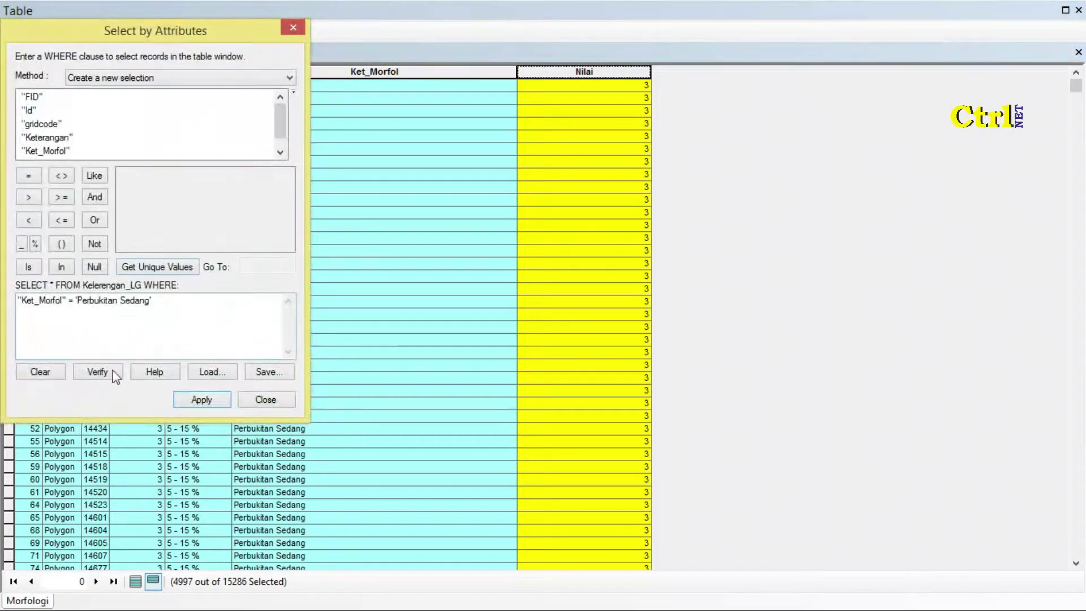
click(34, 369)
double_click(45, 150)
click(28, 176)
click(157, 265)
double_click(236, 215)
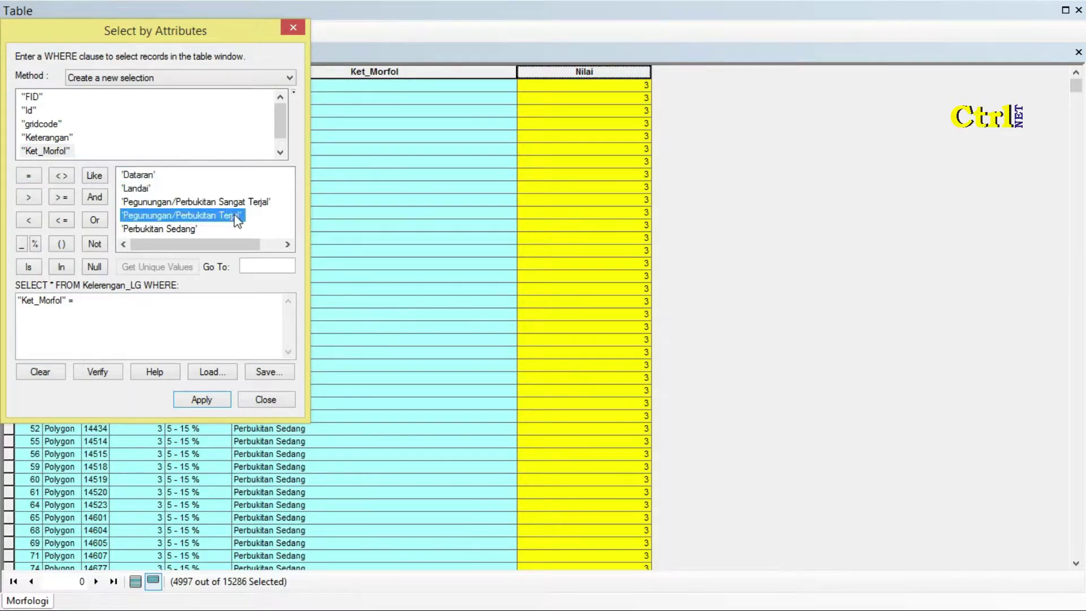
click(202, 399)
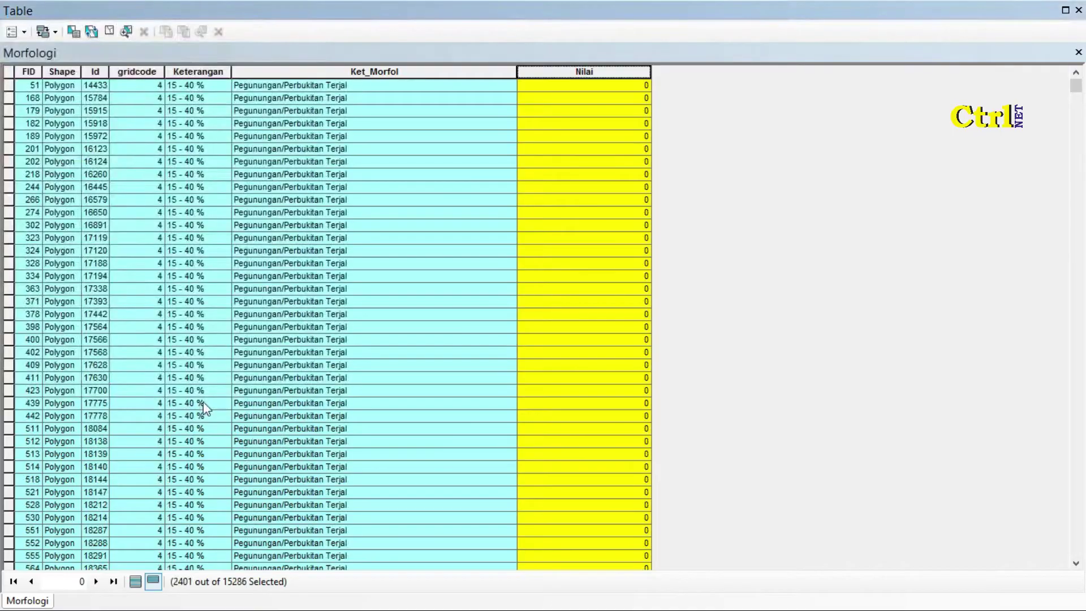
Calculate the Nilai field as 2 for the selected Pegunungan/Perbukitan Terjal records with the Field Calculator
right_click(620, 82)
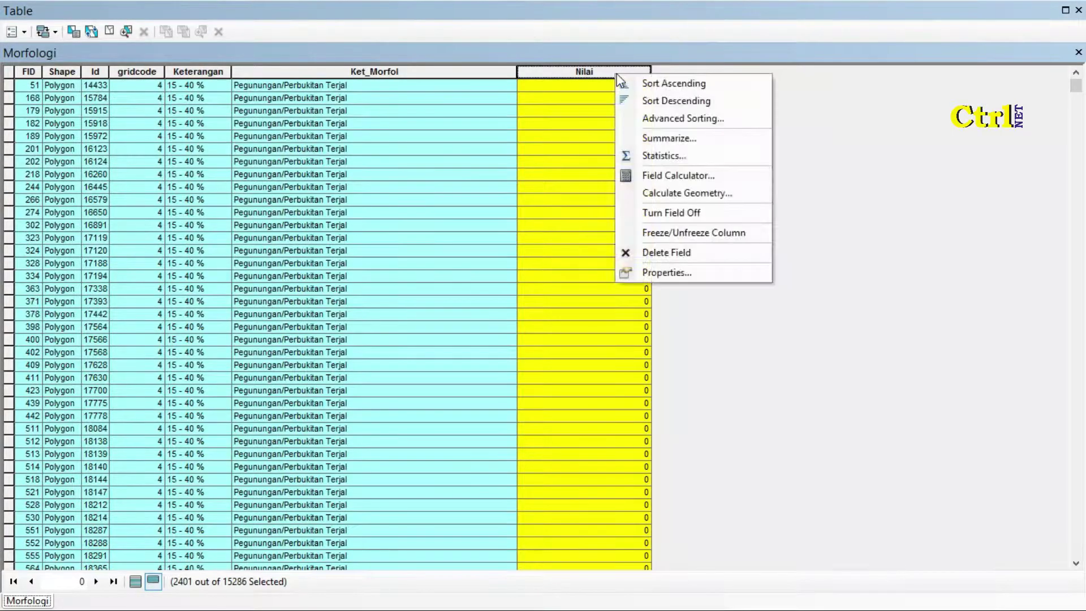
click(678, 175)
click(504, 332)
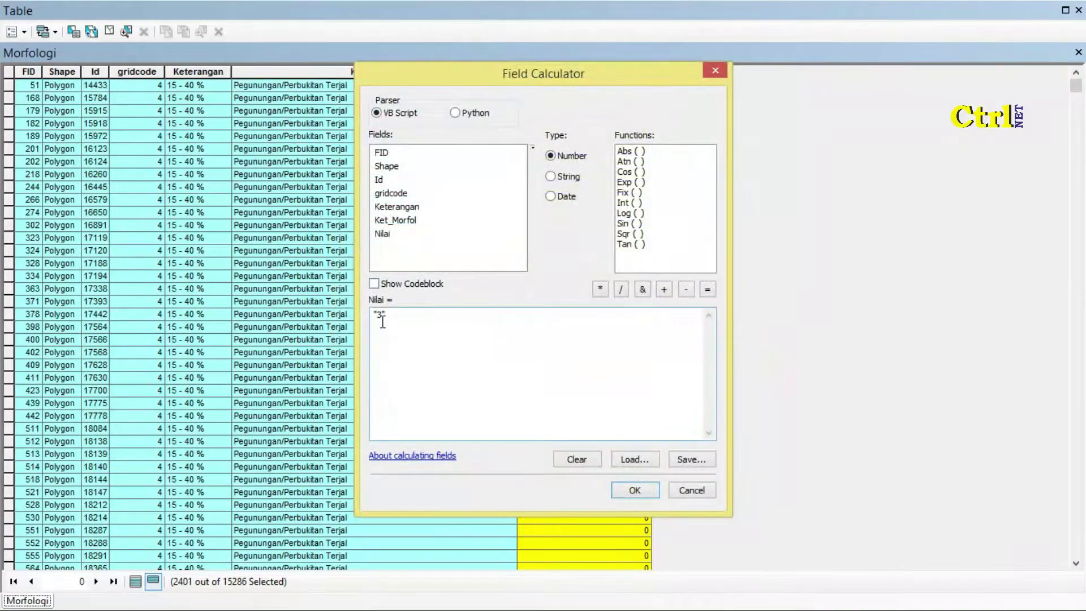
click(635, 490)
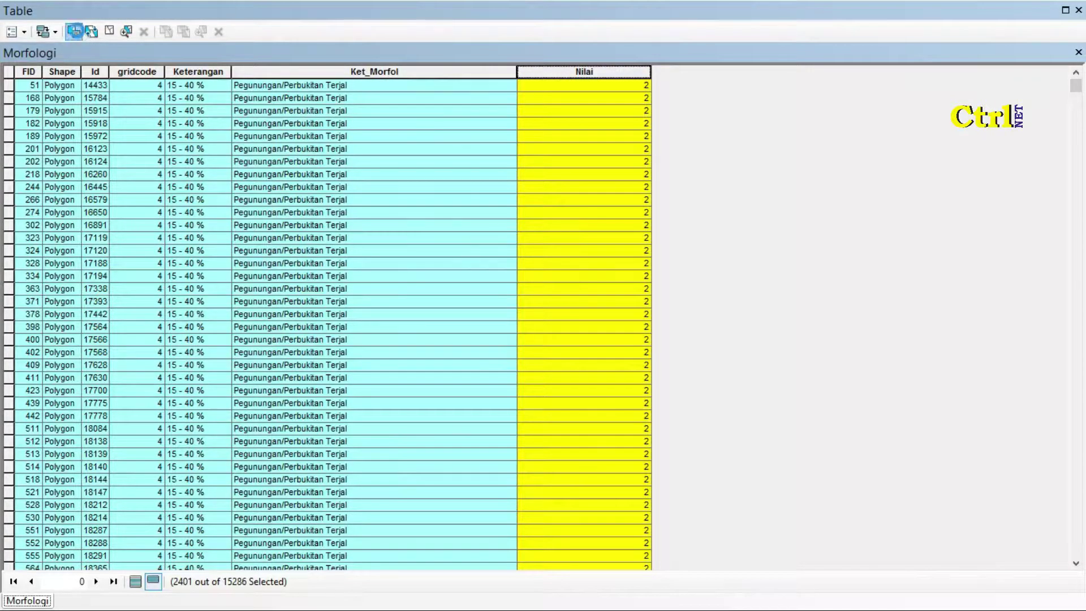
Replace the selection with the records where "Ket_Morfol" = 'Pegunungan/Perbukitan Sangat Terjal'
click(73, 31)
click(56, 373)
double_click(51, 151)
click(29, 176)
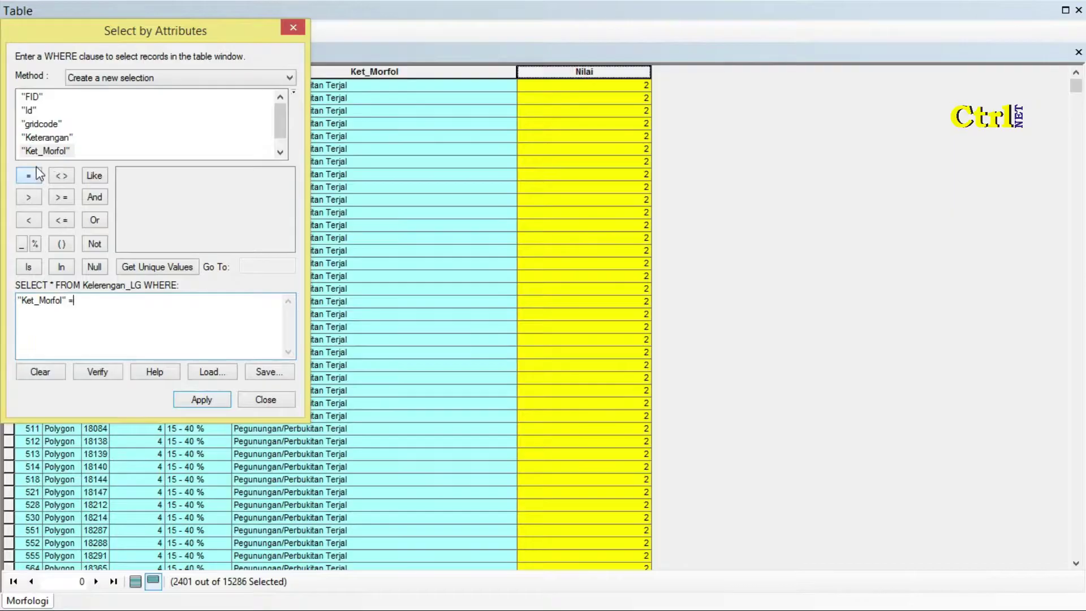
click(164, 267)
double_click(271, 201)
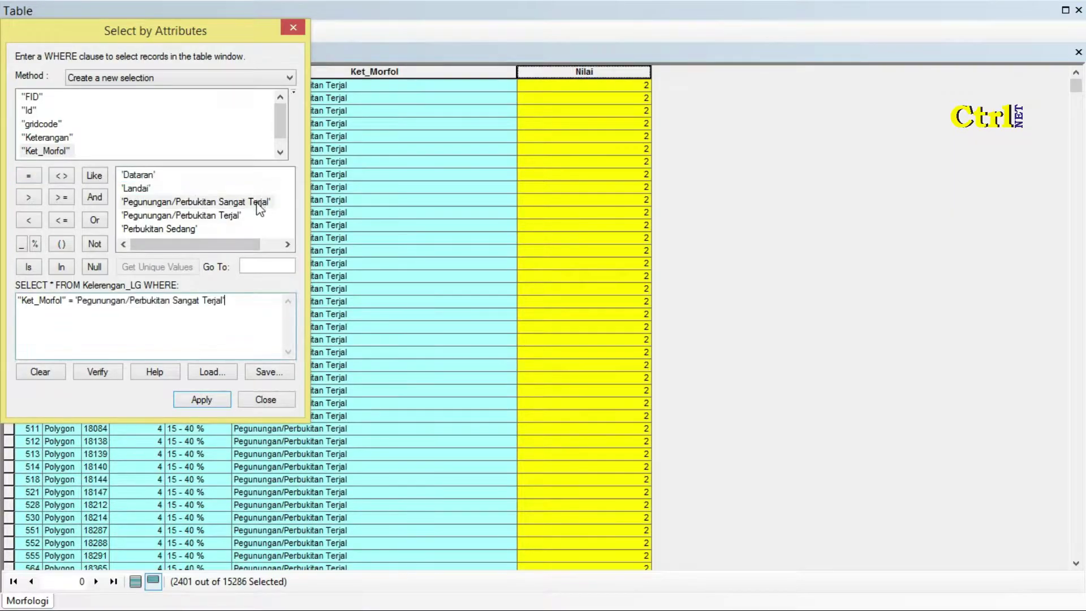
click(202, 397)
Calculate the Nilai field as "1" for the selected Pegunungan/Perbukitan Sangat Terjal records with the Field Calculator
right_click(623, 78)
click(645, 171)
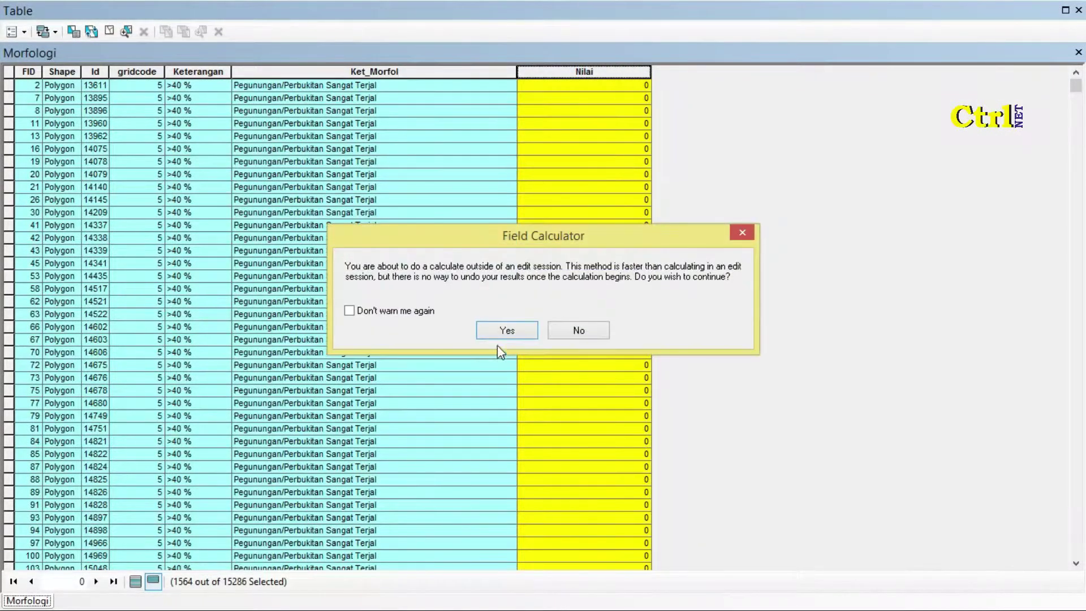
click(504, 395)
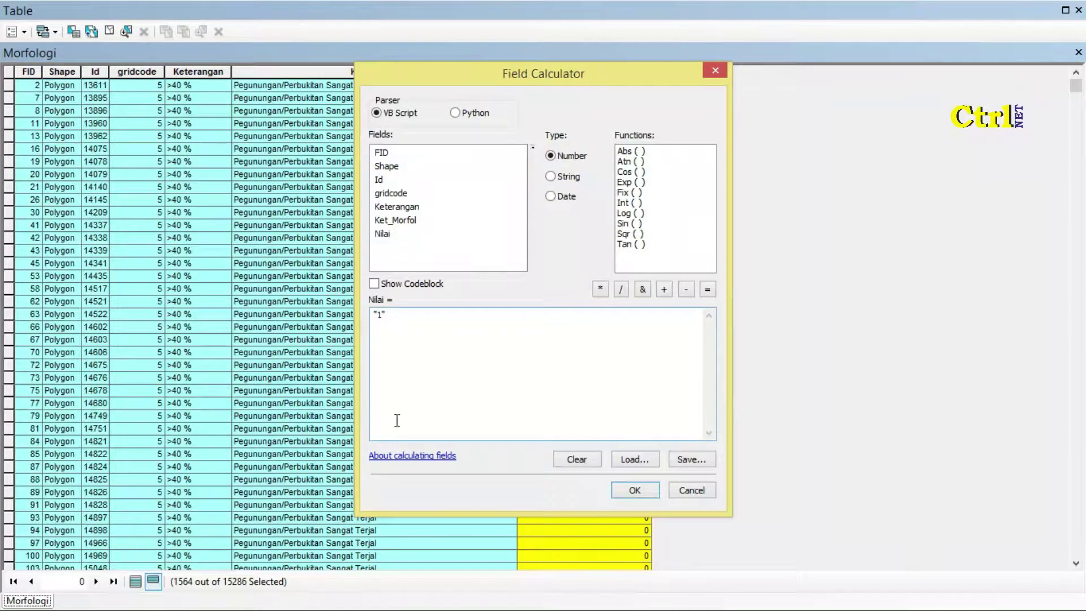
click(634, 489)
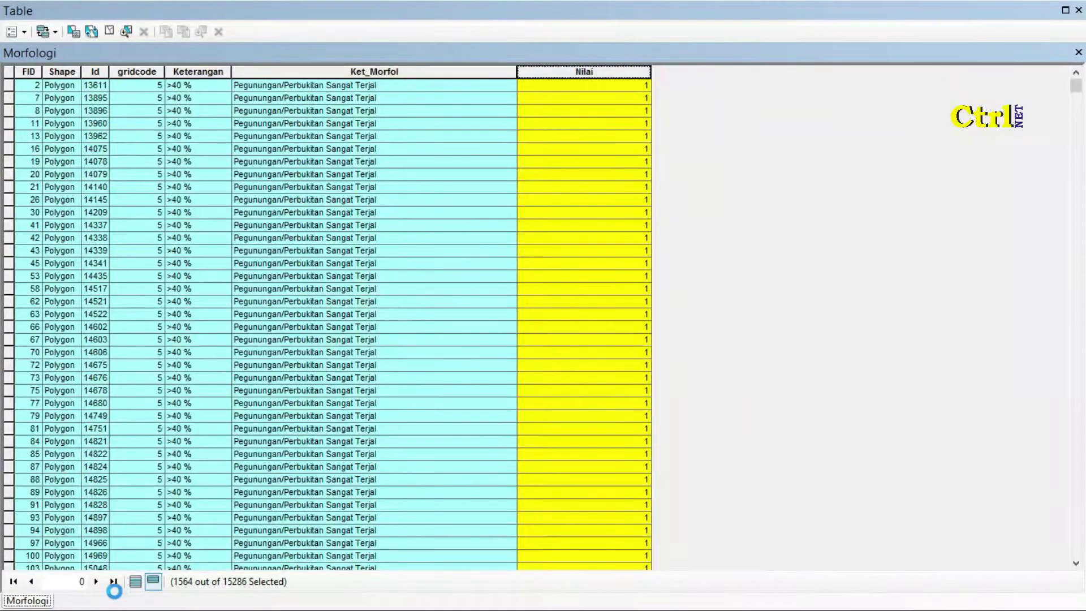
Return the Morfologi table to showing all records with nothing selected, and close it
click(136, 582)
click(109, 31)
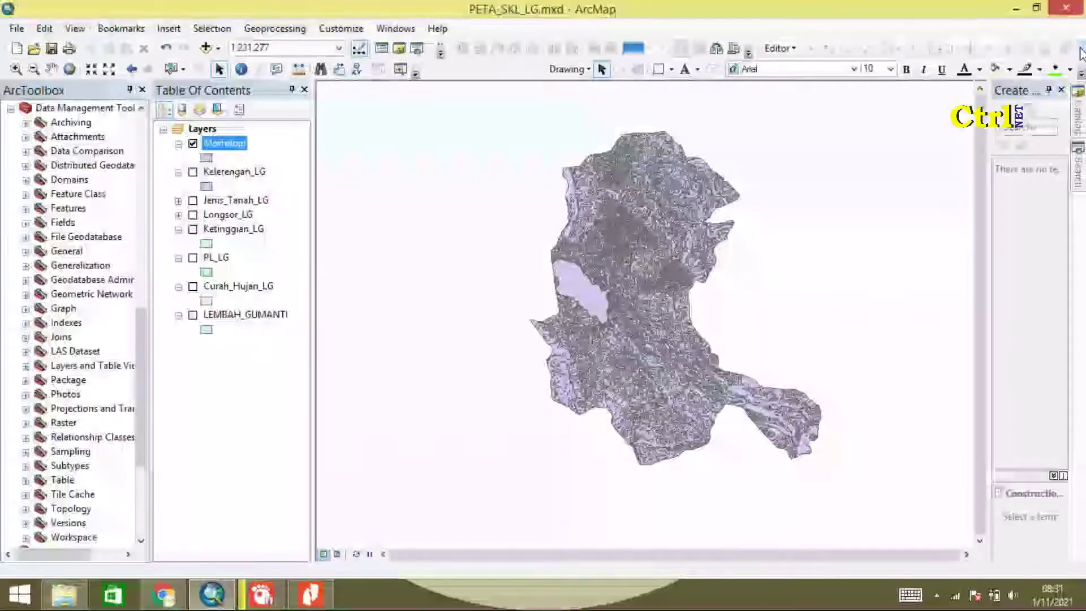
click(1078, 52)
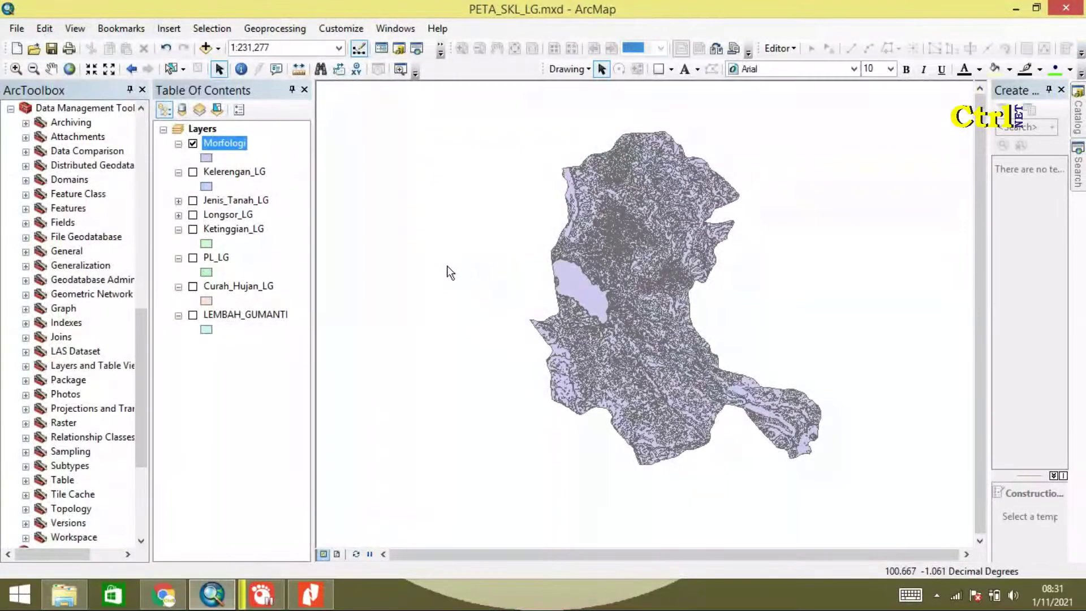
Display the Kelerengan_LG layer instead of Morfologi and open its attribute table
click(193, 143)
click(193, 171)
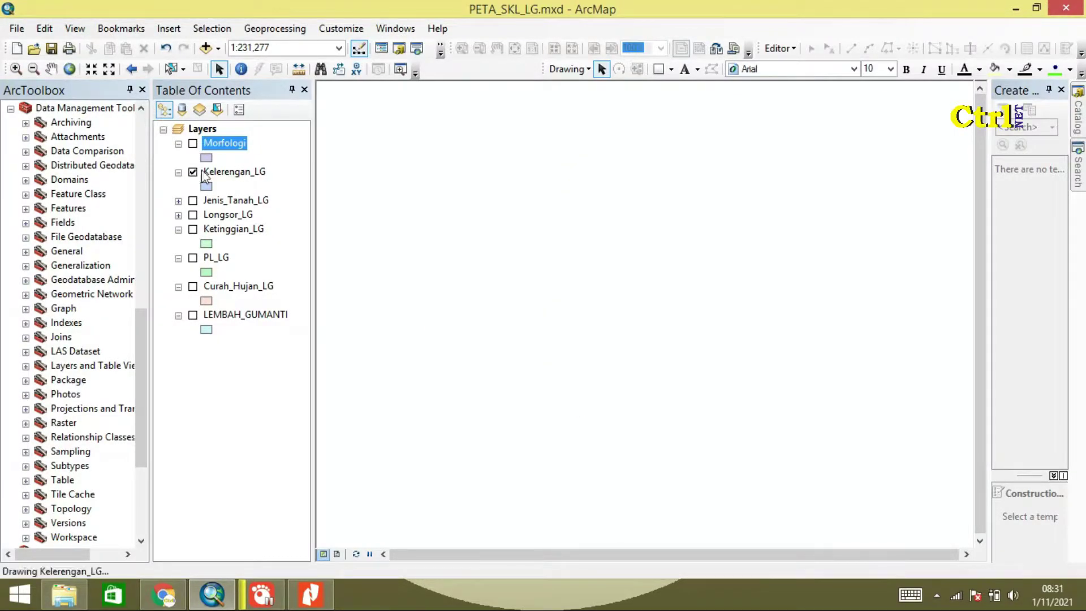
right_click(243, 176)
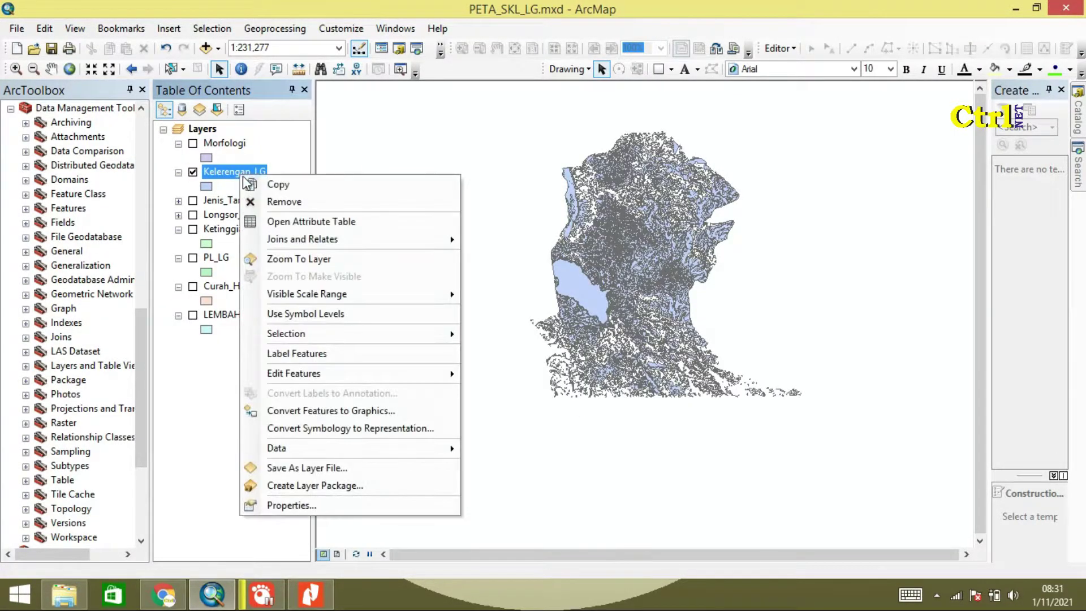
click(297, 222)
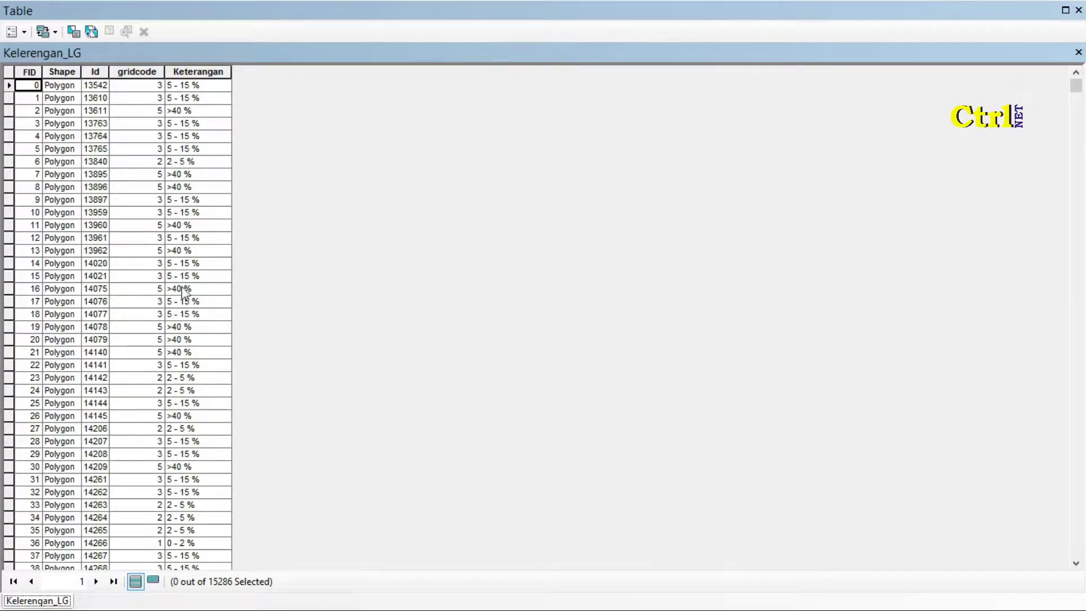
Add a field named Nilai of type Double to the Kelerengan_LG table
click(22, 31)
click(65, 143)
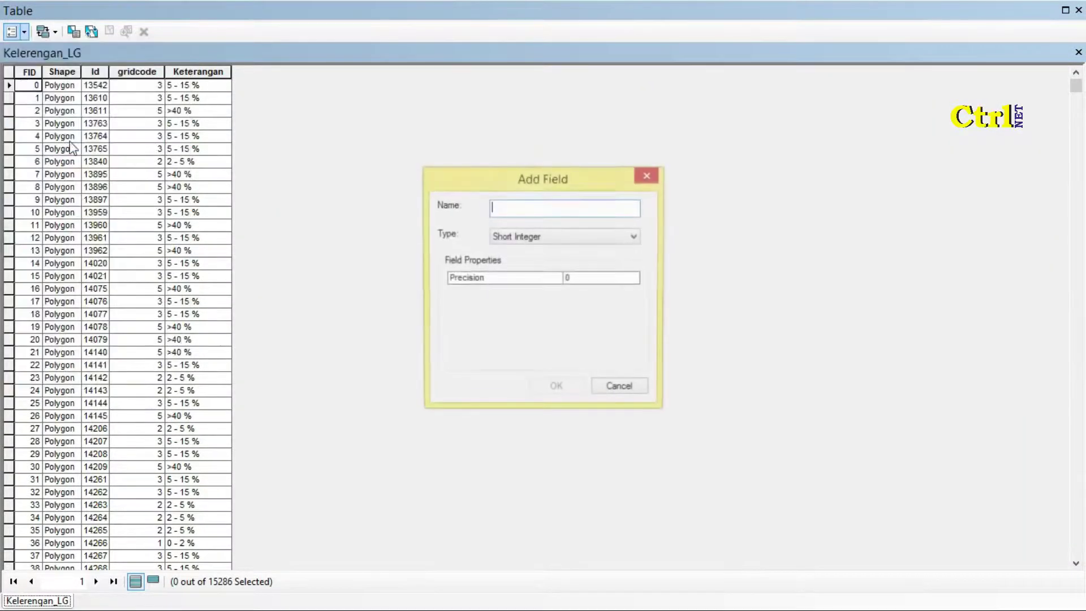
text(Nilai)
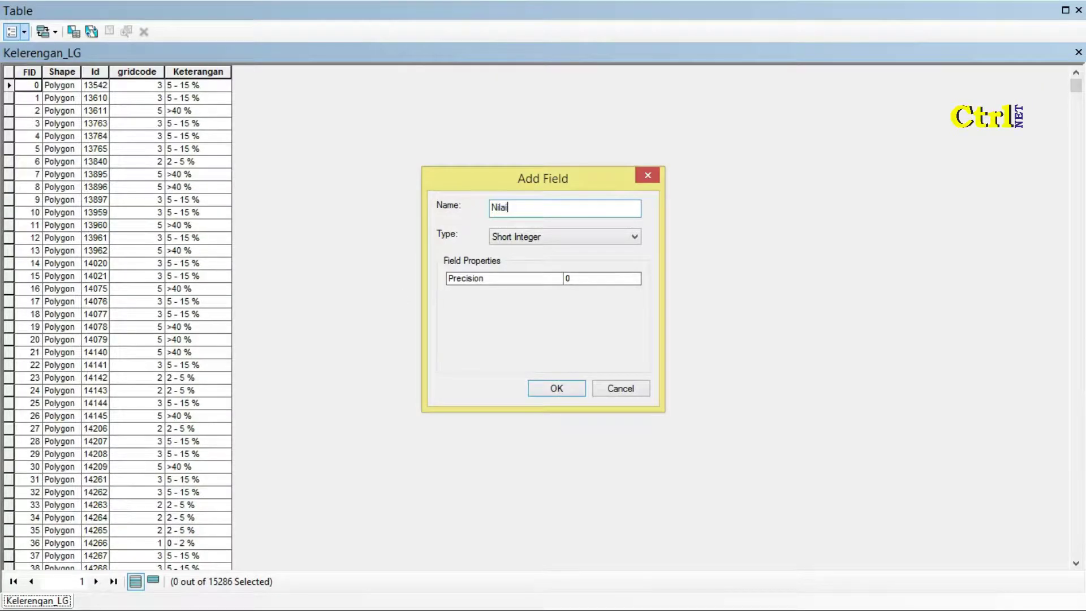
click(545, 243)
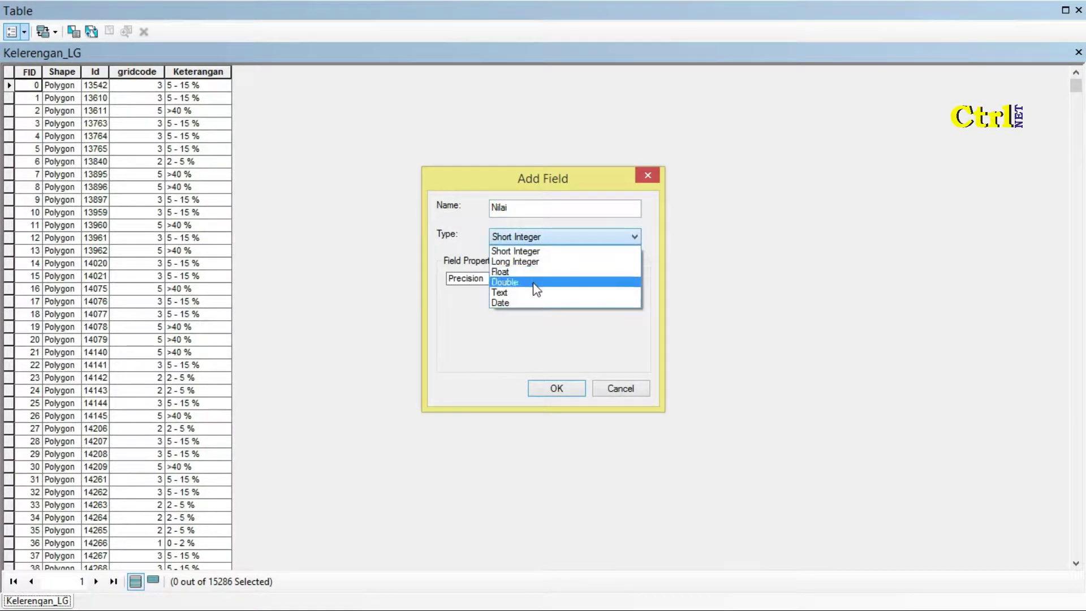
click(535, 282)
click(573, 388)
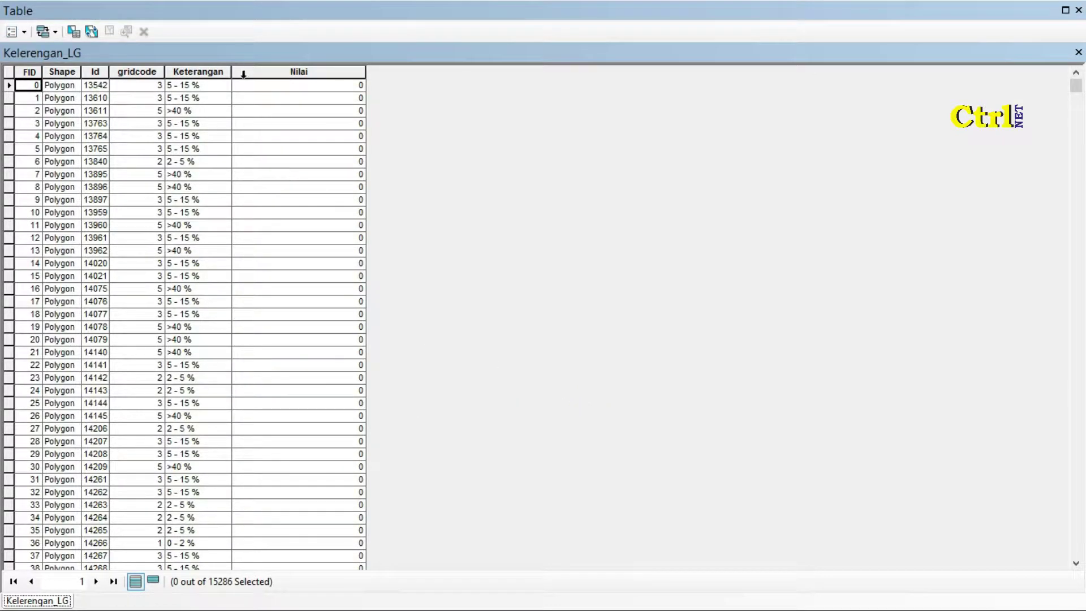
Select the Kelerengan_LG records where "Keterangan" = '0 - 2 %' and show only the selected records
click(73, 32)
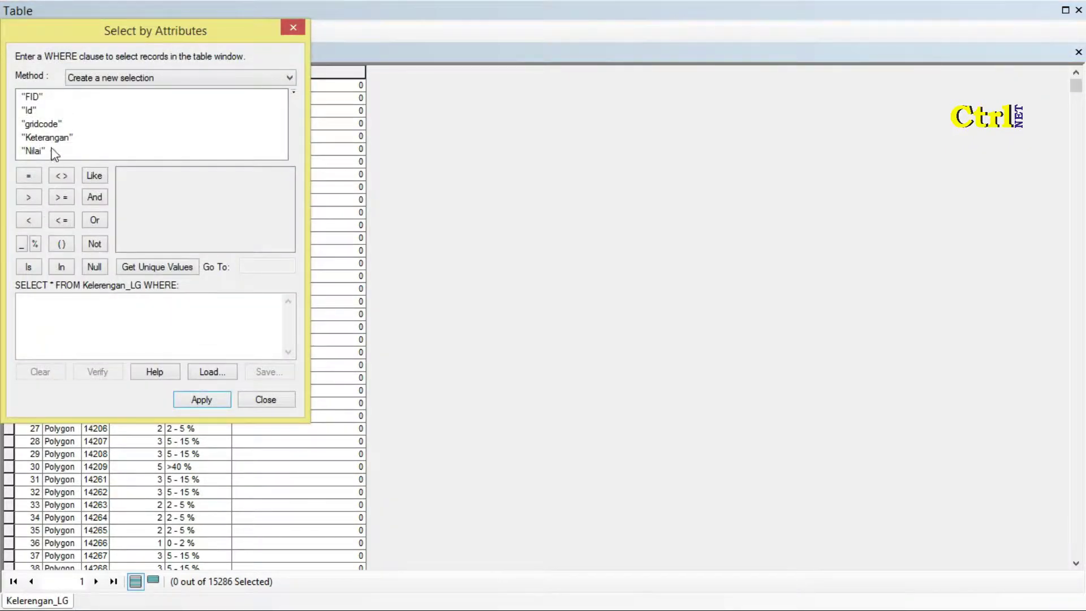
double_click(48, 139)
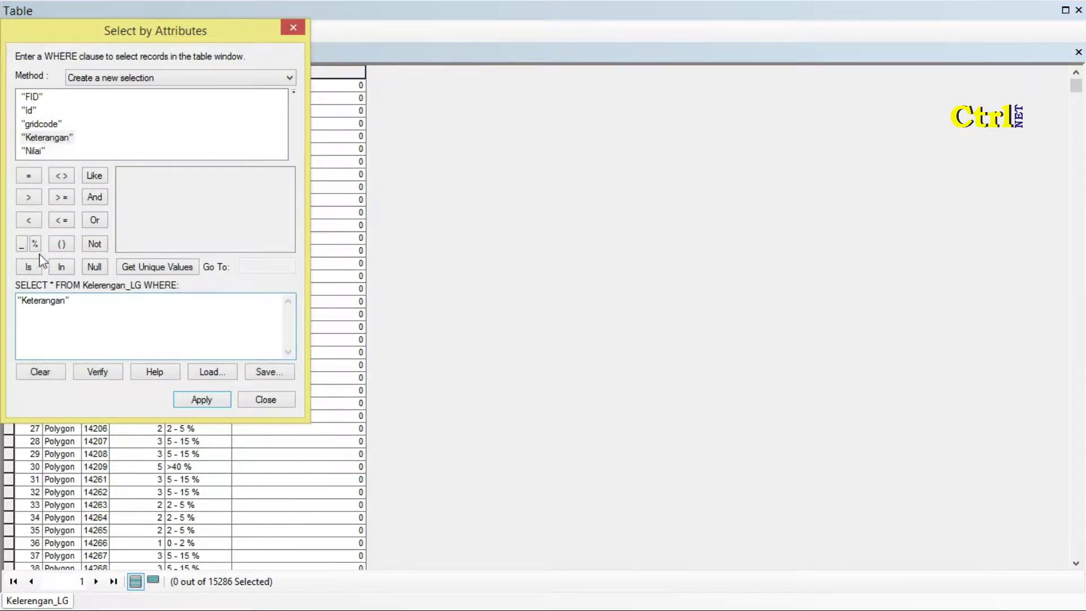
click(29, 176)
click(147, 268)
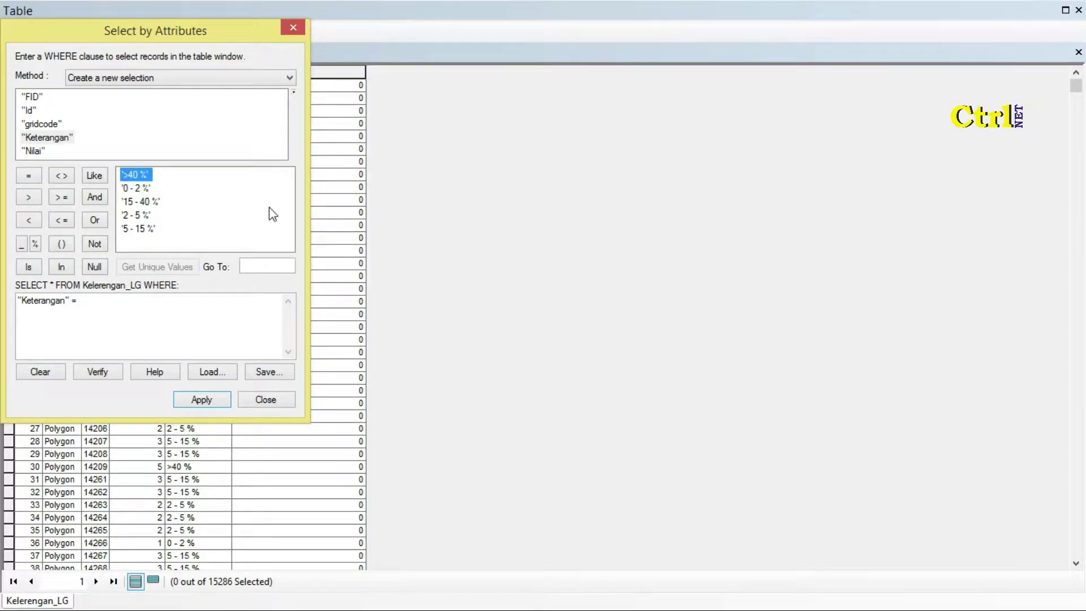
click(137, 190)
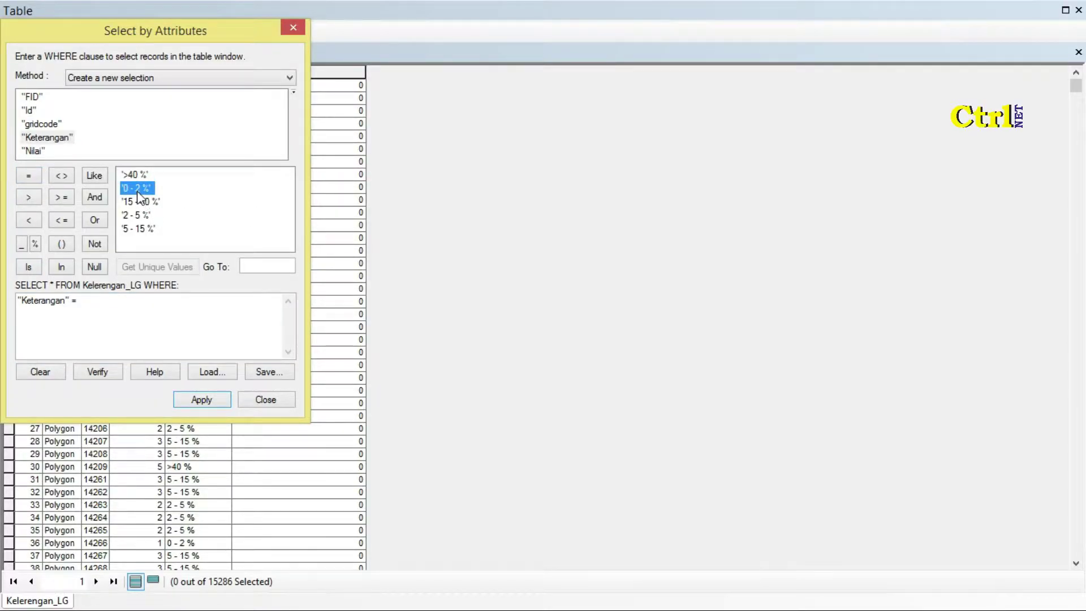
double_click(137, 191)
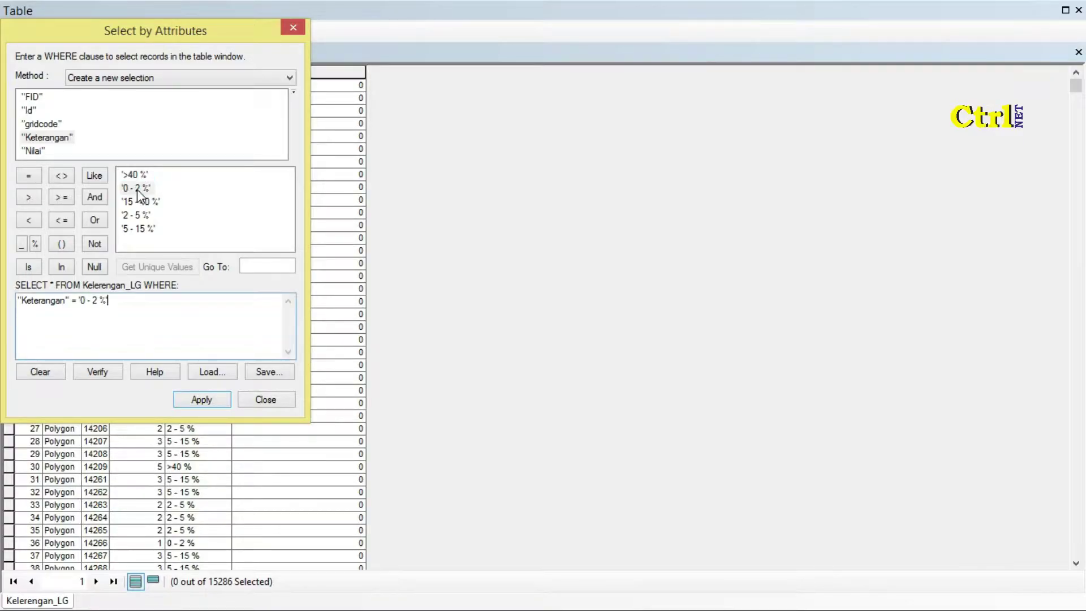
click(209, 401)
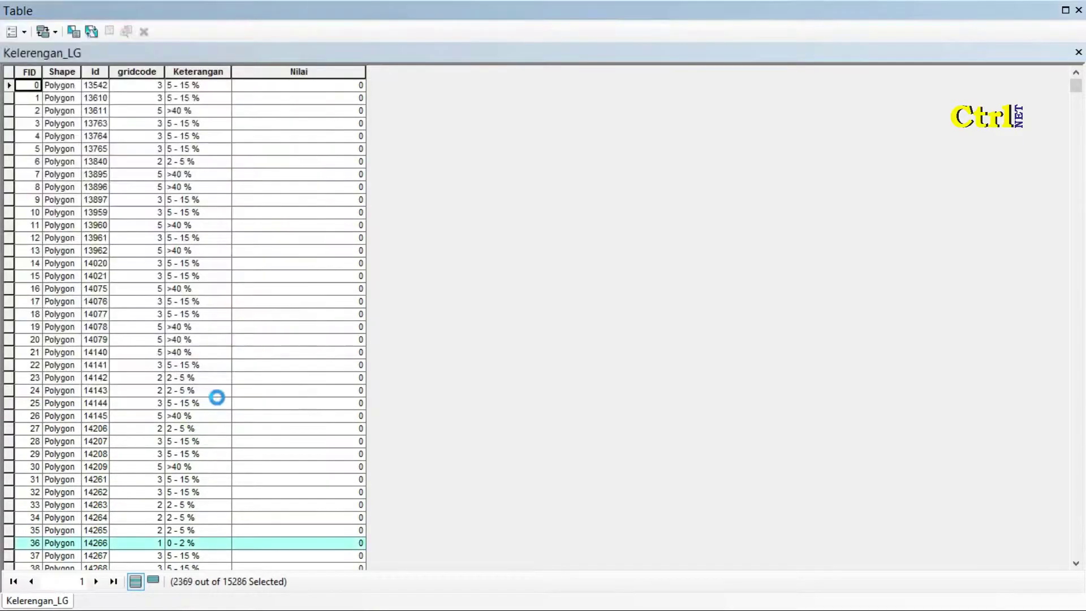
click(154, 579)
Calculate the Nilai field as 5 for the selected 0 - 2 % slope records with the Field Calculator
click(325, 74)
right_click(324, 74)
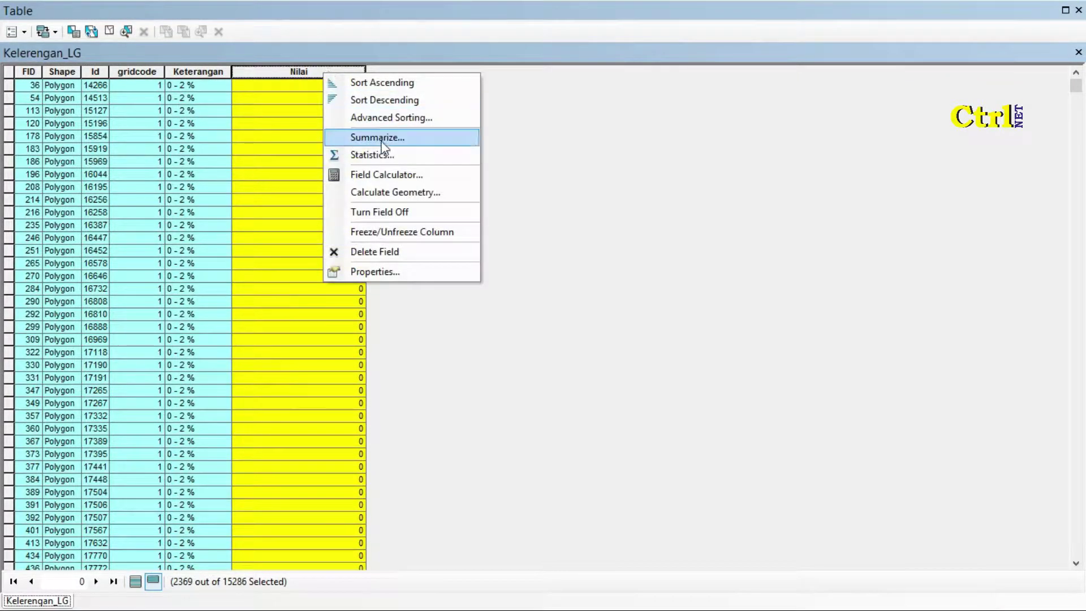
click(403, 175)
click(486, 332)
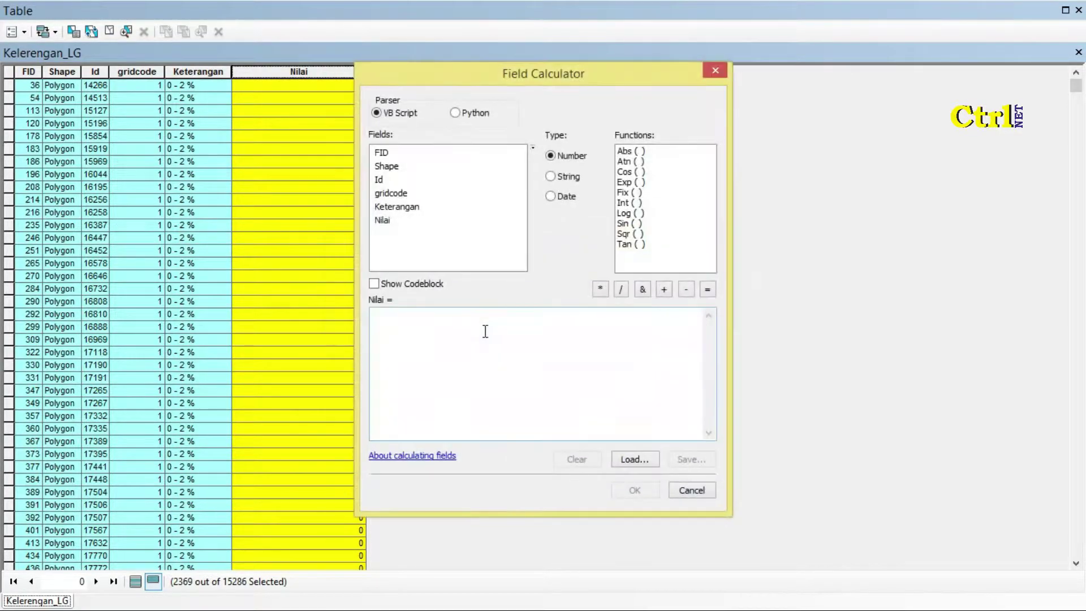
click(415, 316)
text("5)
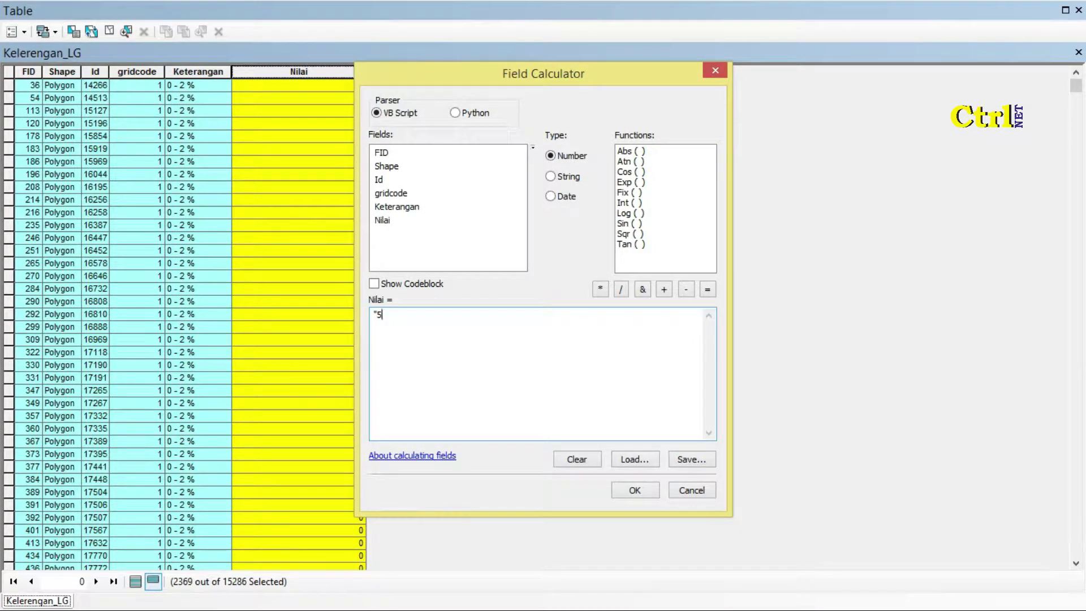
click(635, 490)
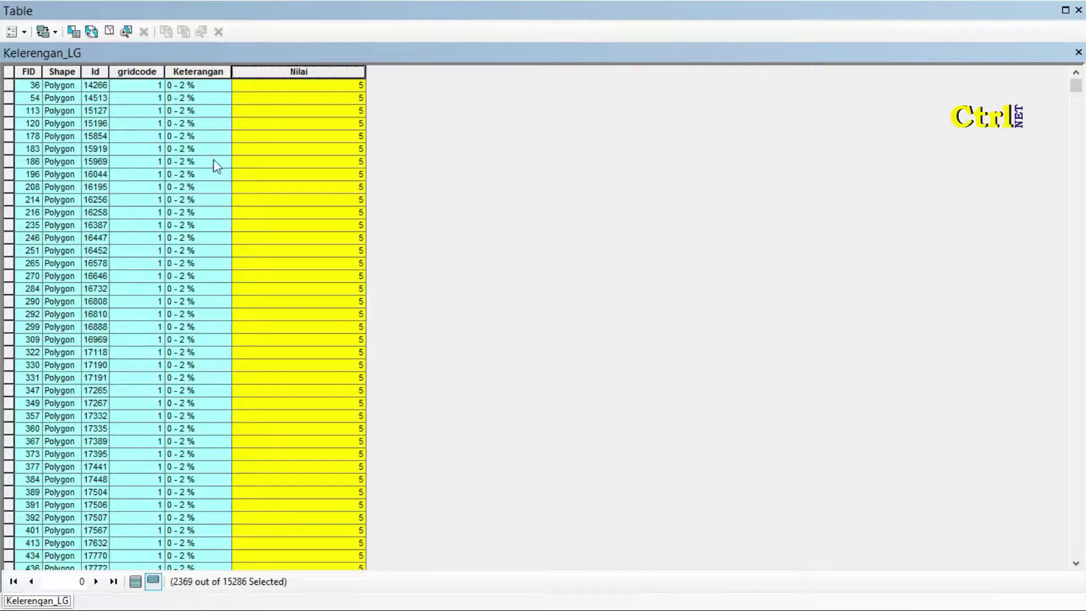
Replace the selection with the records where "Keterangan" = '2 - 5 %'
click(75, 32)
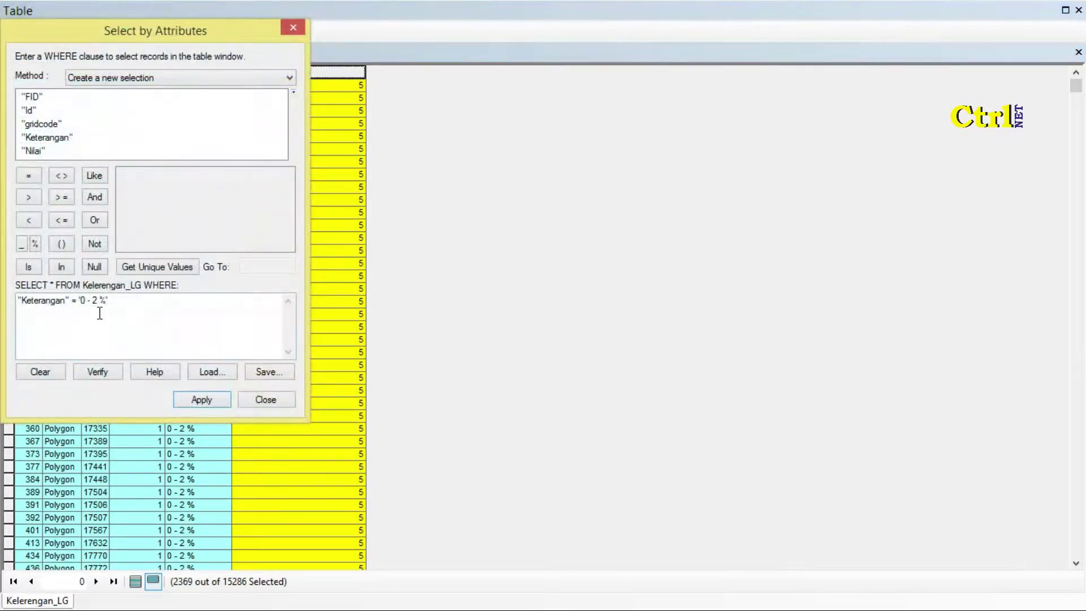
click(39, 373)
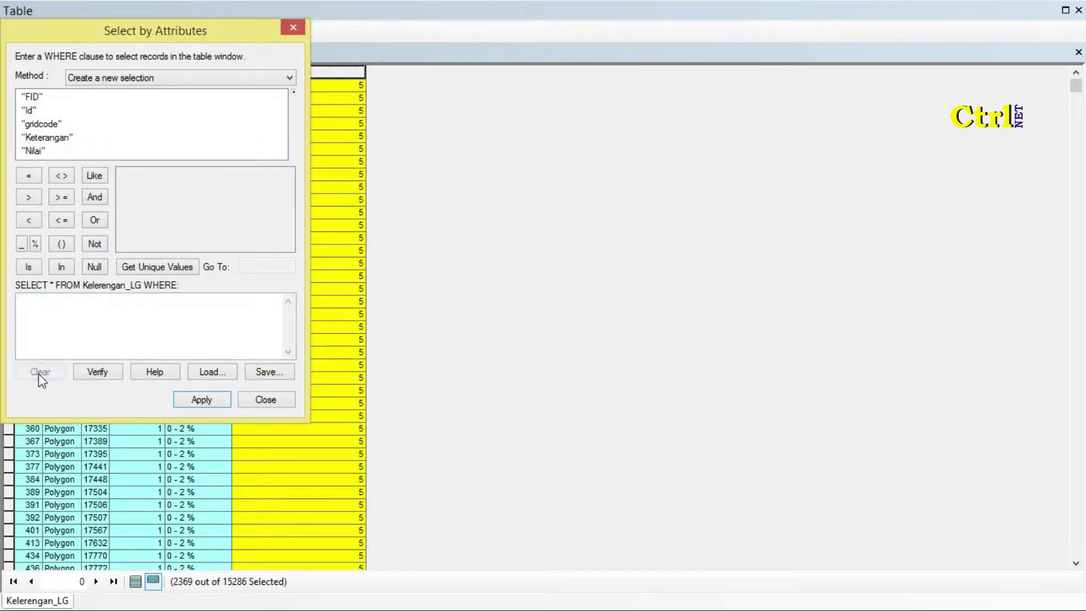
click(46, 138)
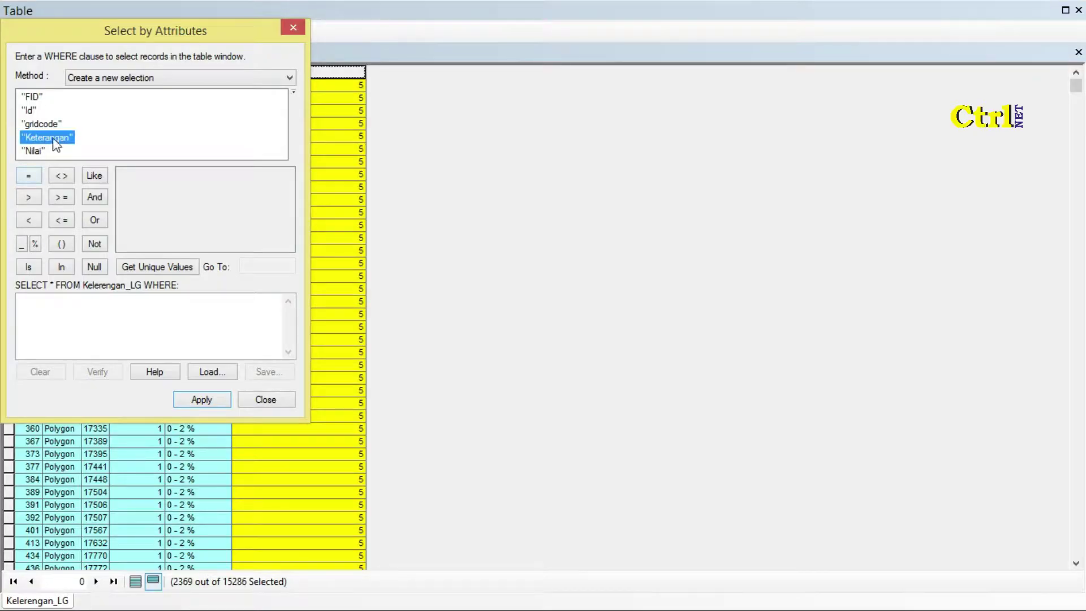
double_click(54, 140)
click(29, 176)
click(184, 270)
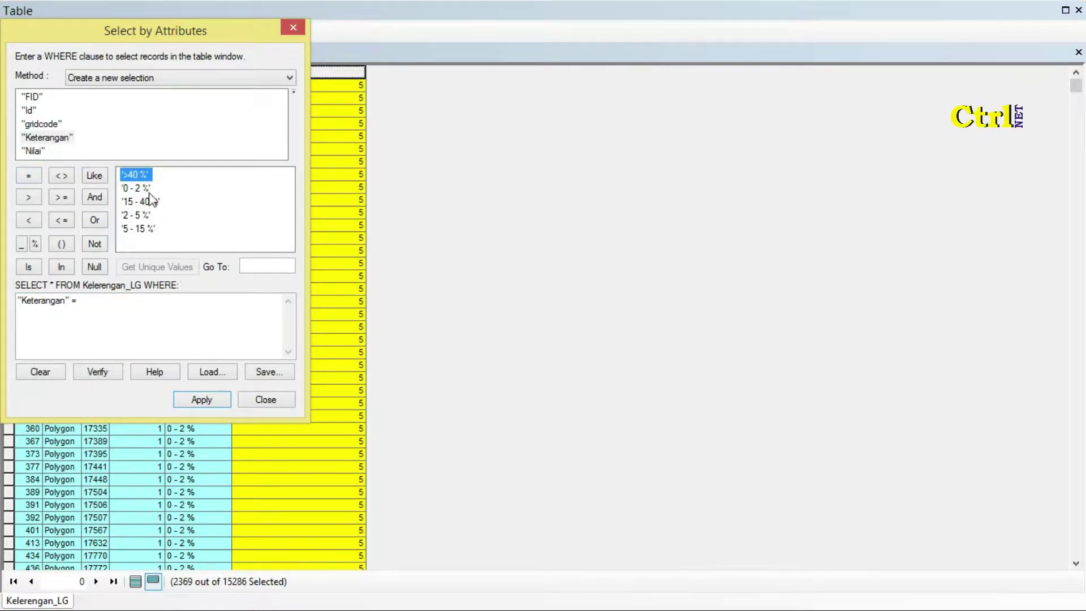
double_click(142, 216)
click(202, 403)
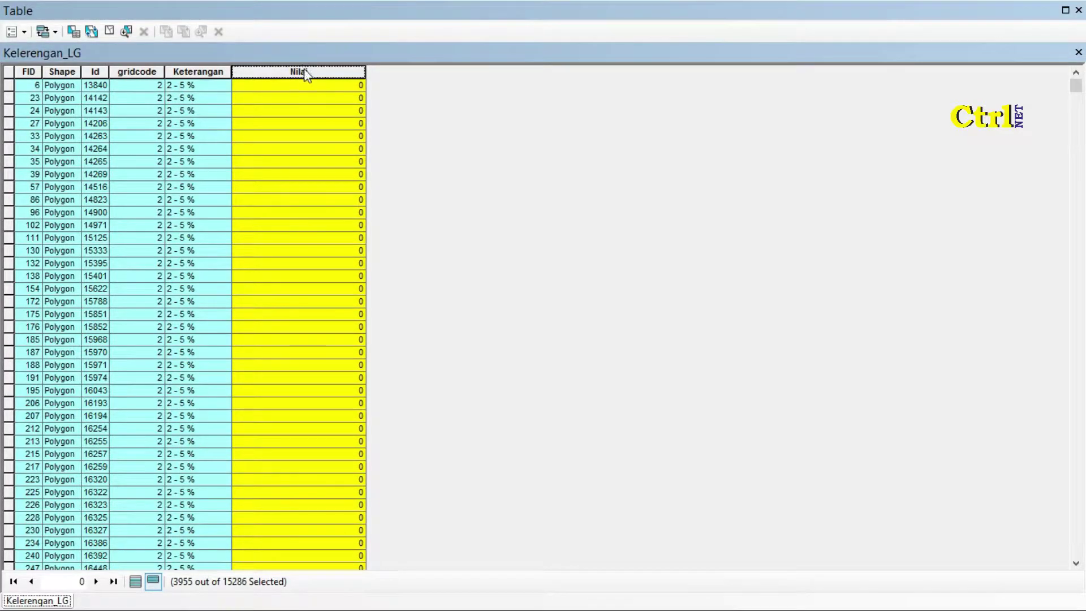
Calculate the Nilai field as "4" for the selected 2 - 5 % slope records with the Field Calculator
right_click(306, 75)
click(354, 169)
click(505, 326)
text("5")
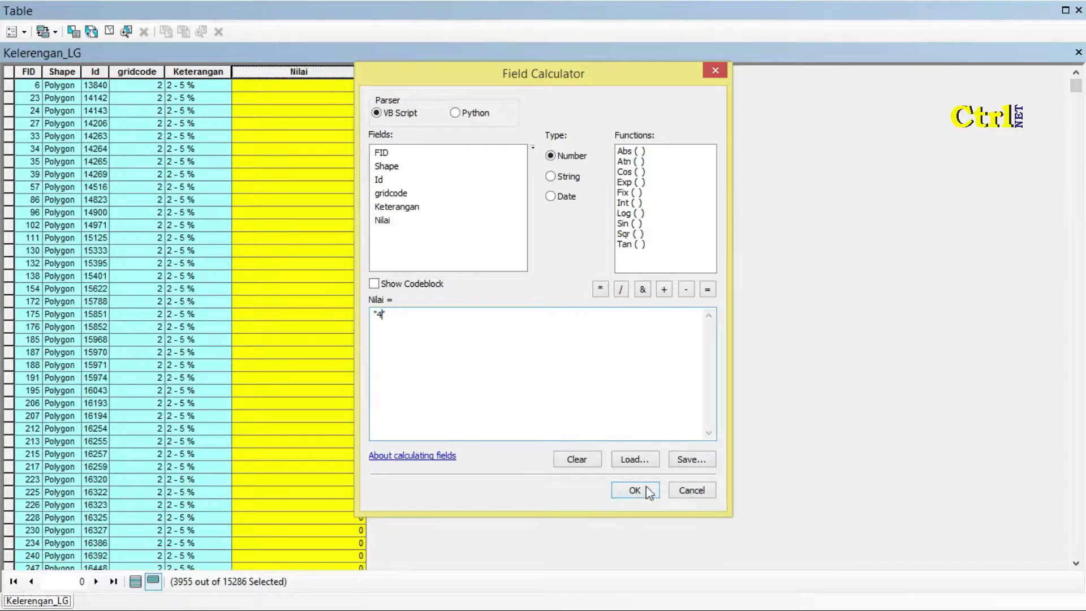
click(645, 490)
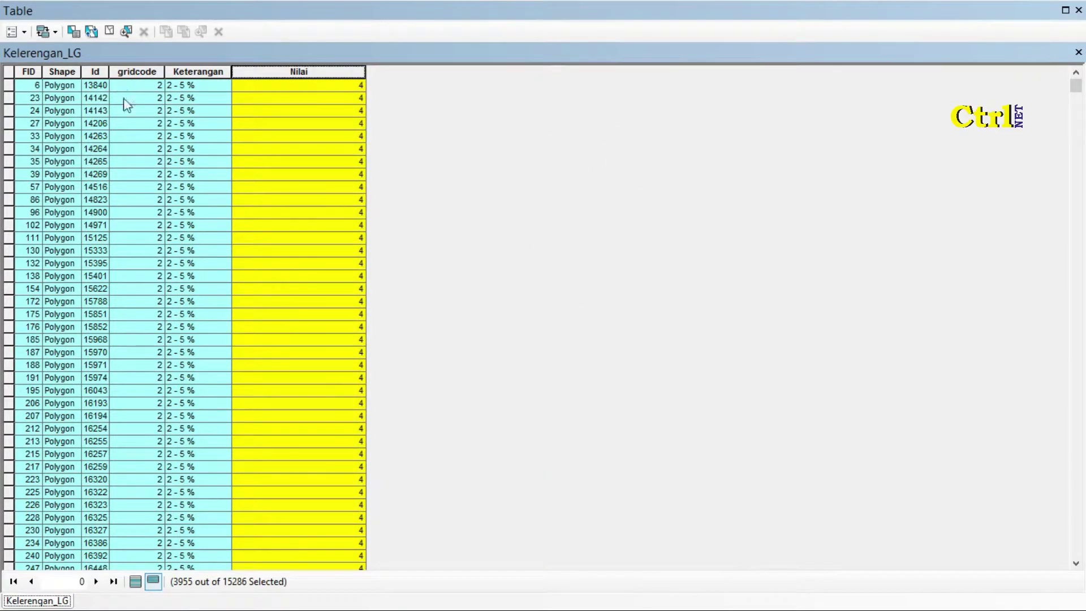
Replace the selection with the records where "Keterangan" = '5 - 15 %'
click(74, 32)
click(45, 369)
double_click(51, 139)
click(28, 175)
click(158, 266)
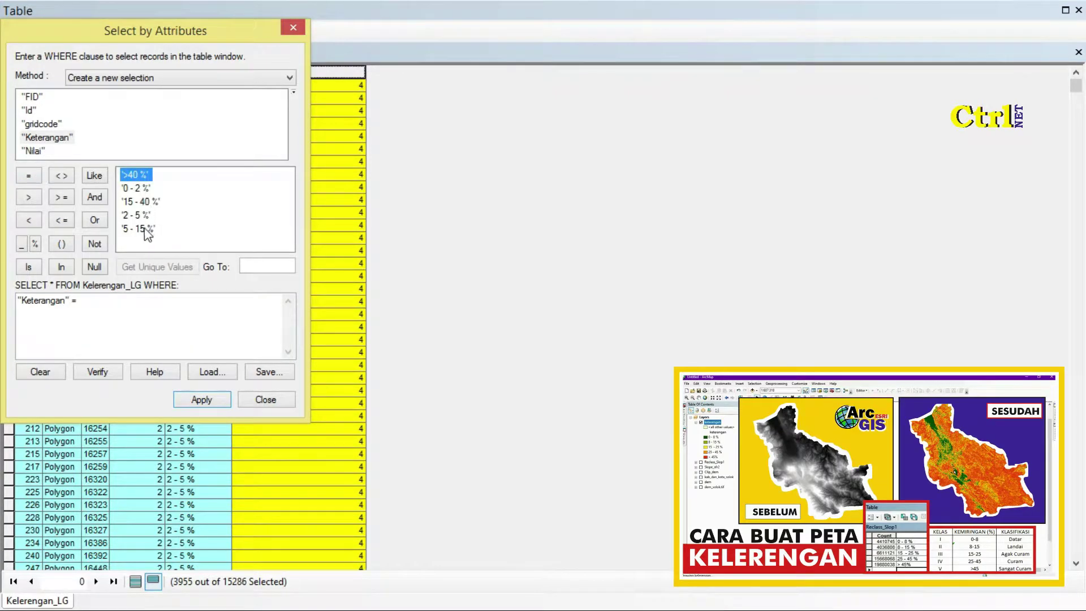
click(144, 230)
double_click(144, 230)
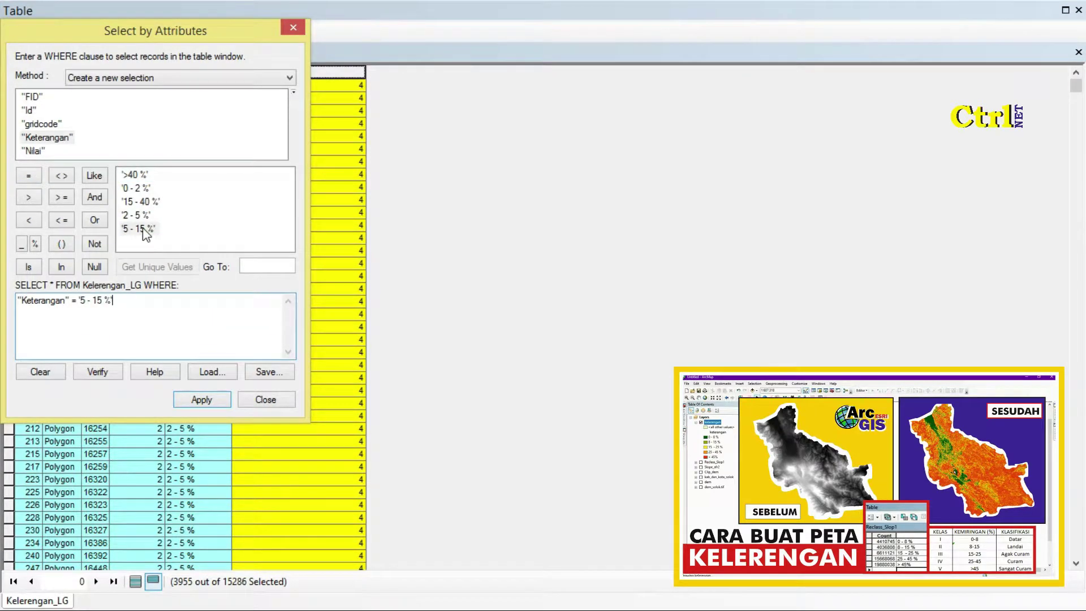
click(194, 401)
Calculate the Nilai field as 3 for the selected 5 - 15 % slope records with the Field Calculator
right_click(342, 72)
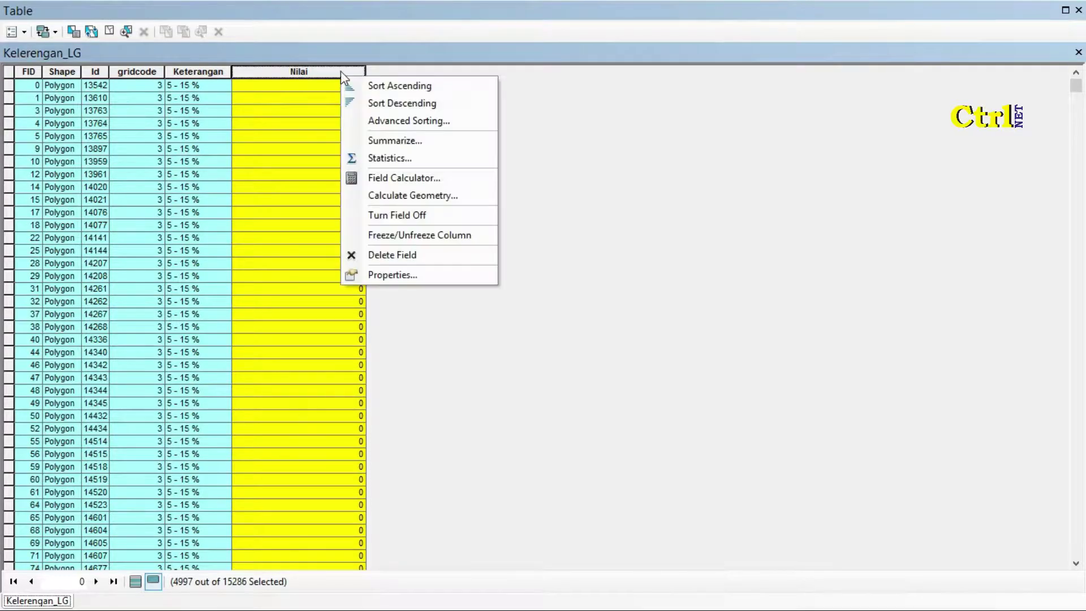
click(396, 177)
click(506, 330)
click(384, 316)
click(633, 491)
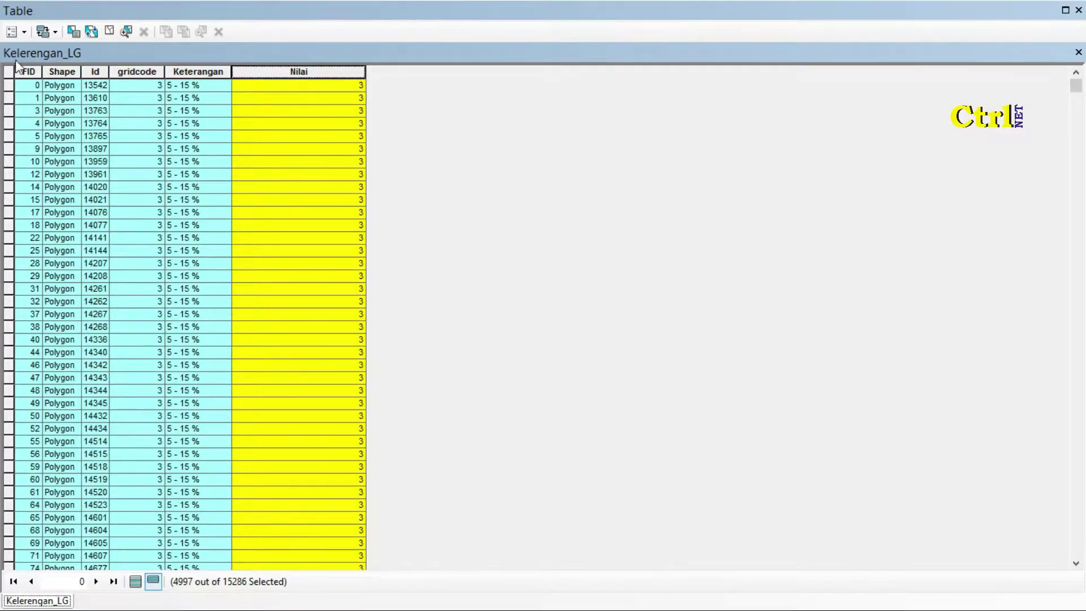
Replace the selection with the records where "Keterangan" = '15 - 40 %'
click(81, 35)
click(40, 371)
double_click(48, 137)
click(28, 175)
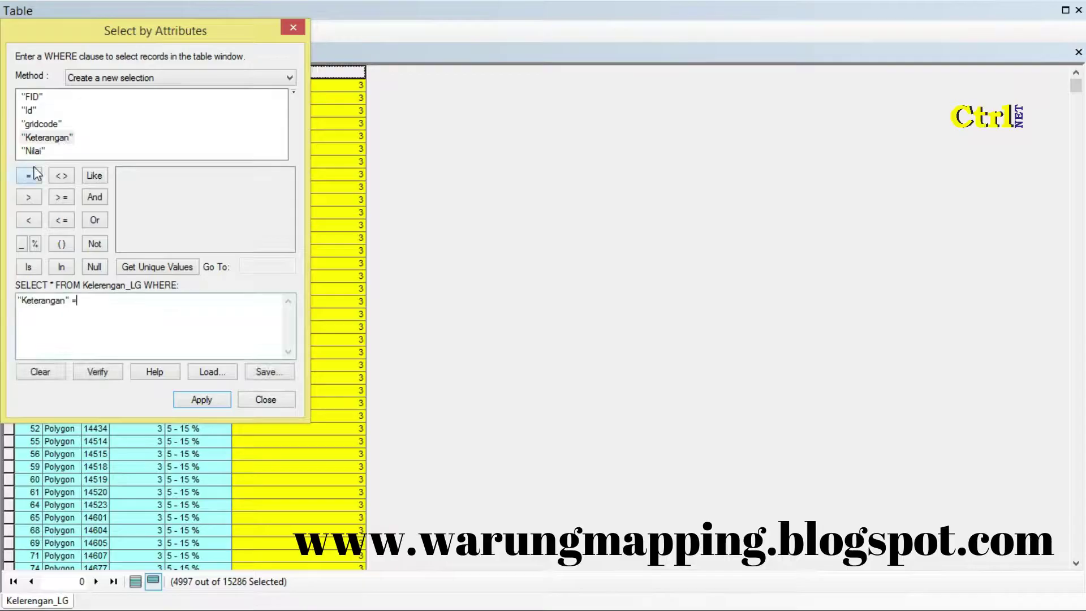
click(157, 267)
double_click(148, 204)
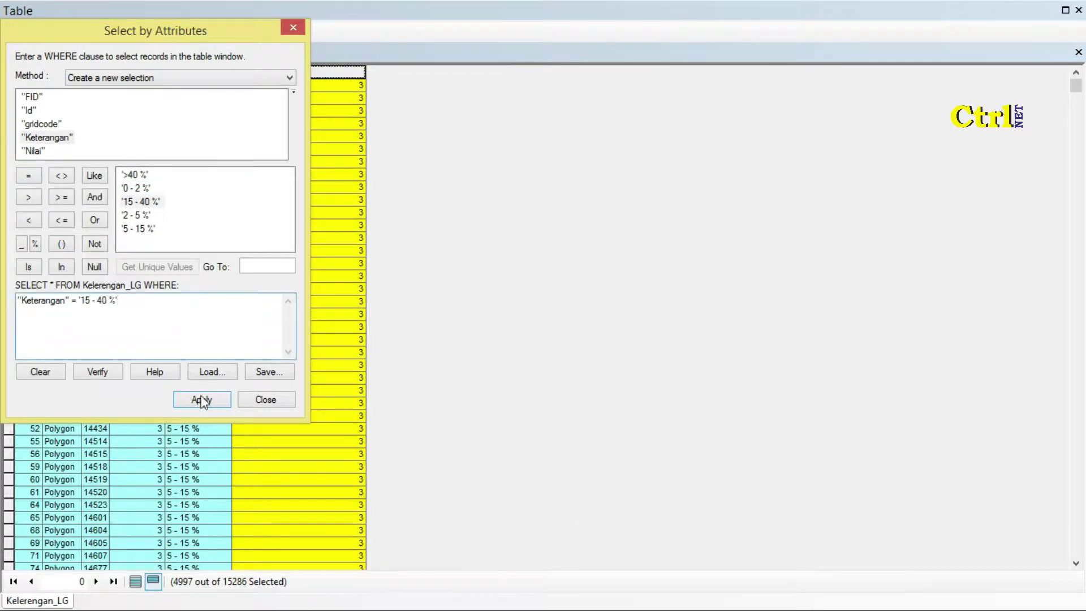
click(202, 400)
Calculate the Nilai field as "2" for the selected 15 - 40 % slope records with the Field Calculator
right_click(304, 76)
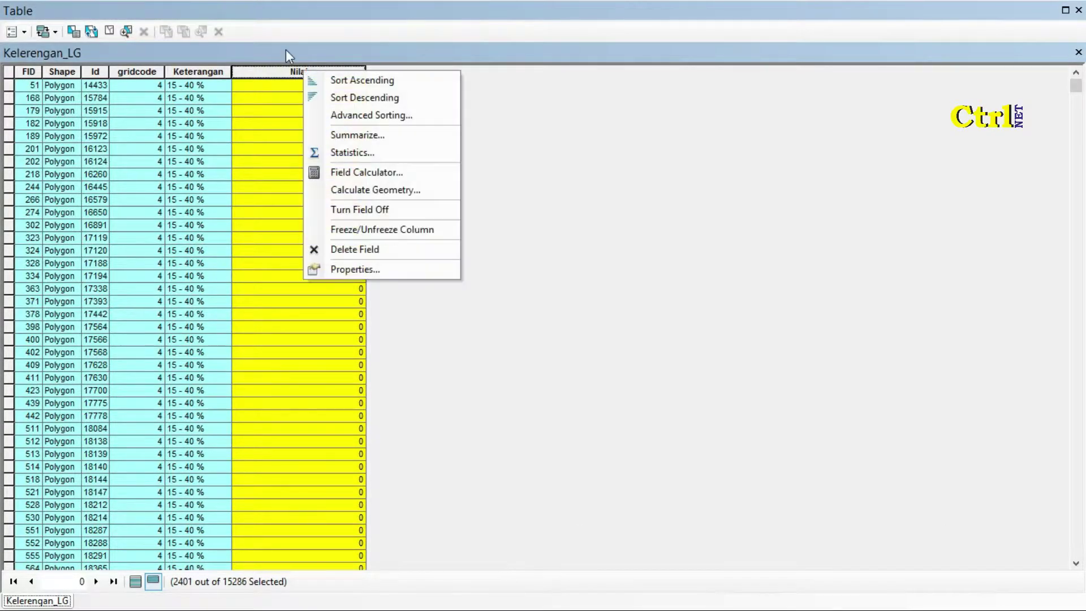
click(396, 172)
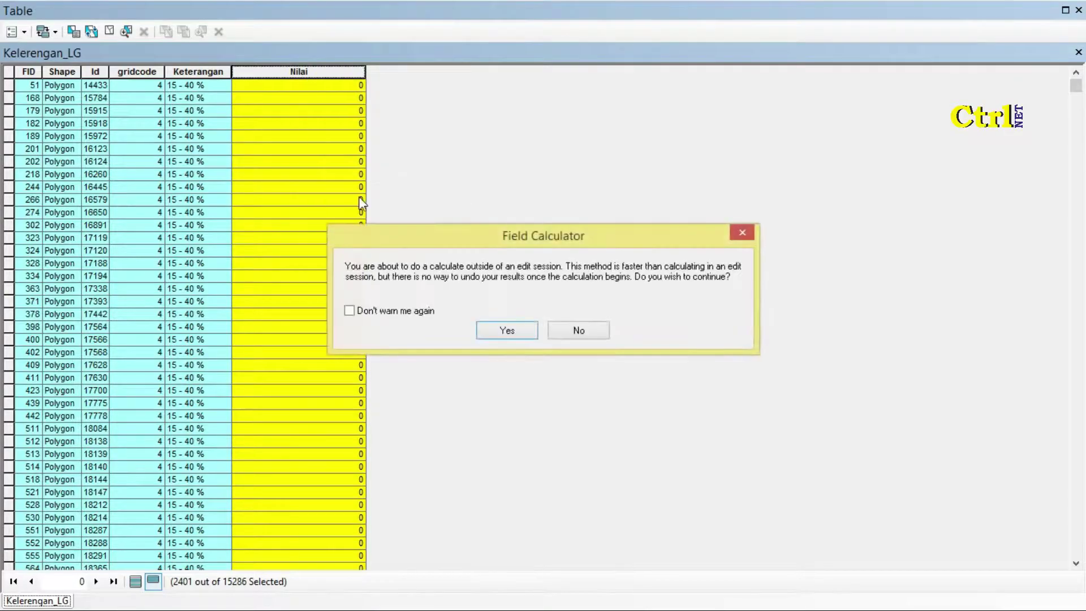
click(492, 331)
click(377, 314)
text("3)
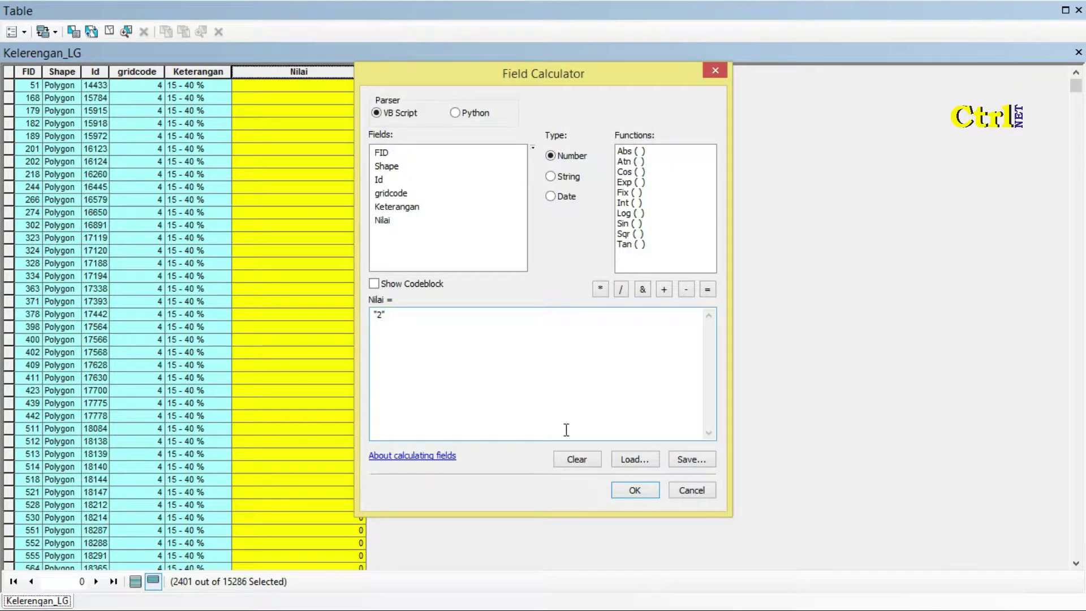
click(631, 490)
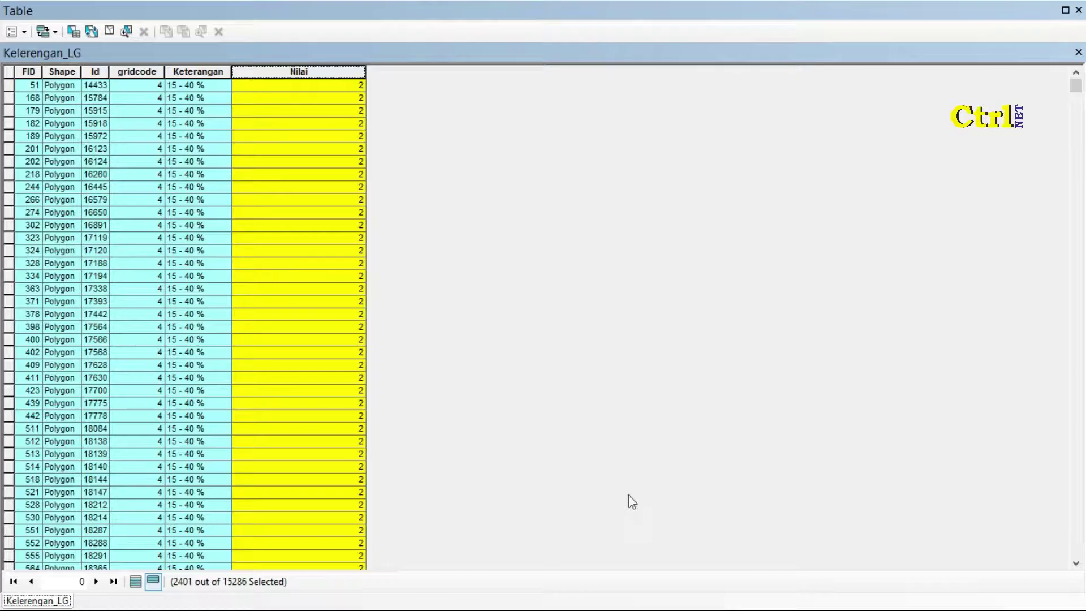
Replace the selection with the records where "Keterangan" = '>40 %' and close the selection dialog
click(75, 31)
click(44, 371)
double_click(48, 138)
click(28, 177)
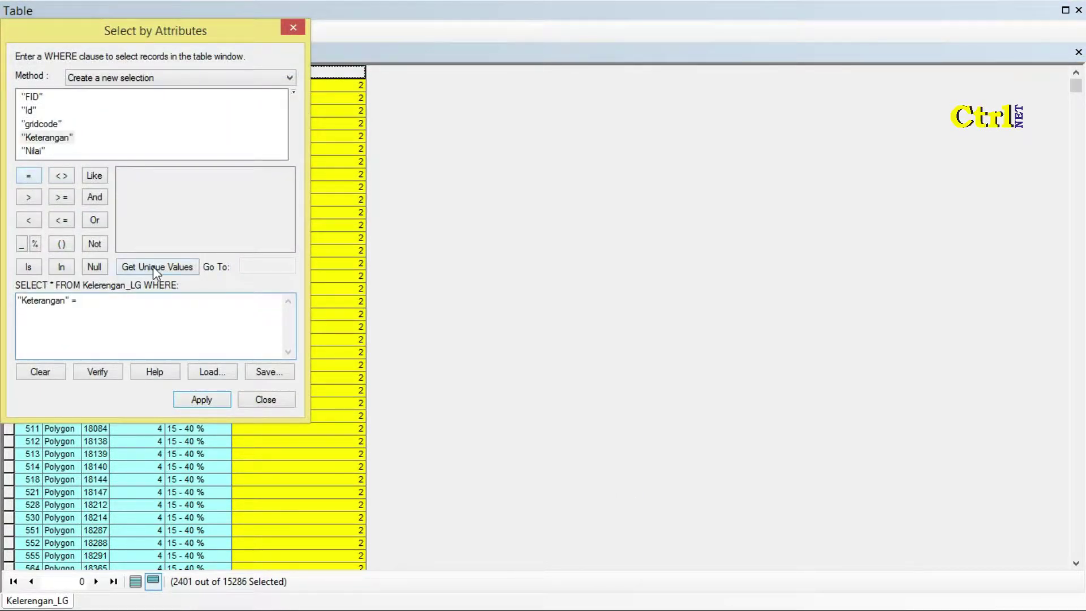
click(157, 267)
double_click(134, 177)
click(201, 399)
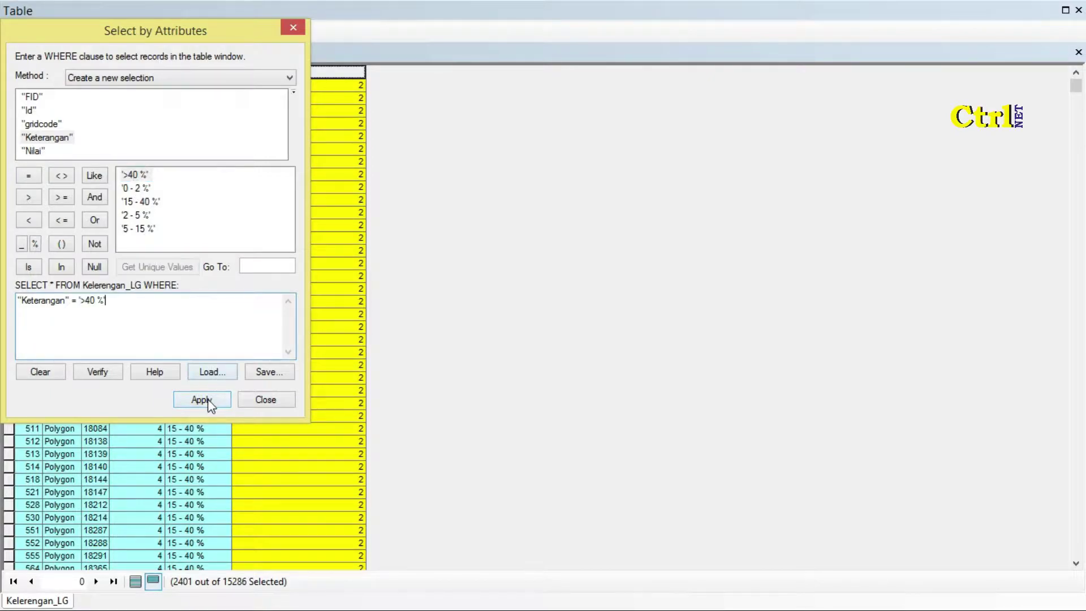
click(271, 401)
Calculate the Nilai field as 1 for the selected >40 % slope records with the Field Calculator
right_click(304, 73)
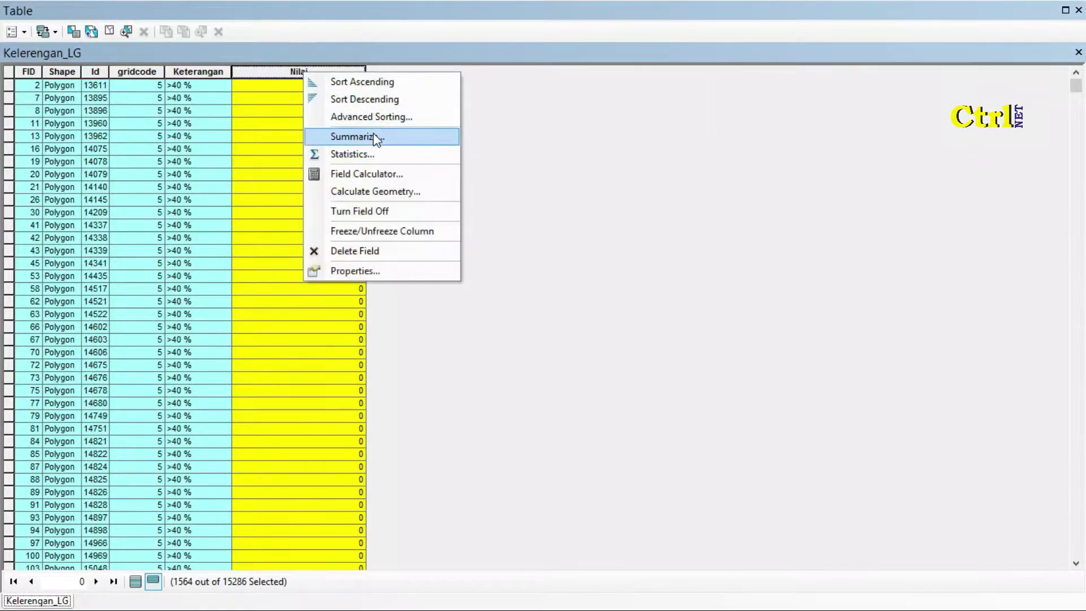
click(373, 174)
click(517, 334)
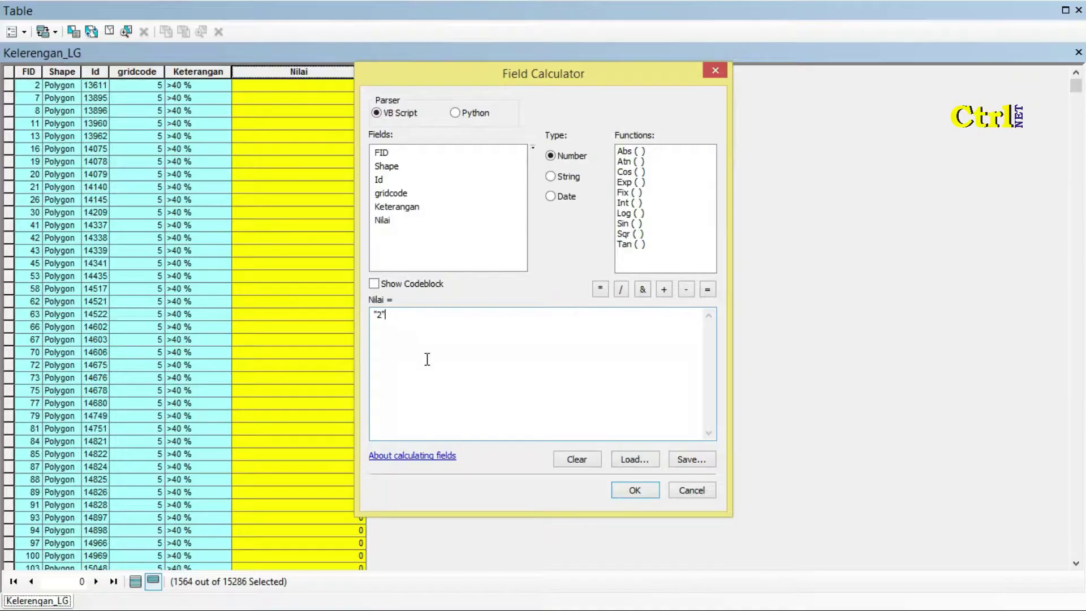
click(628, 491)
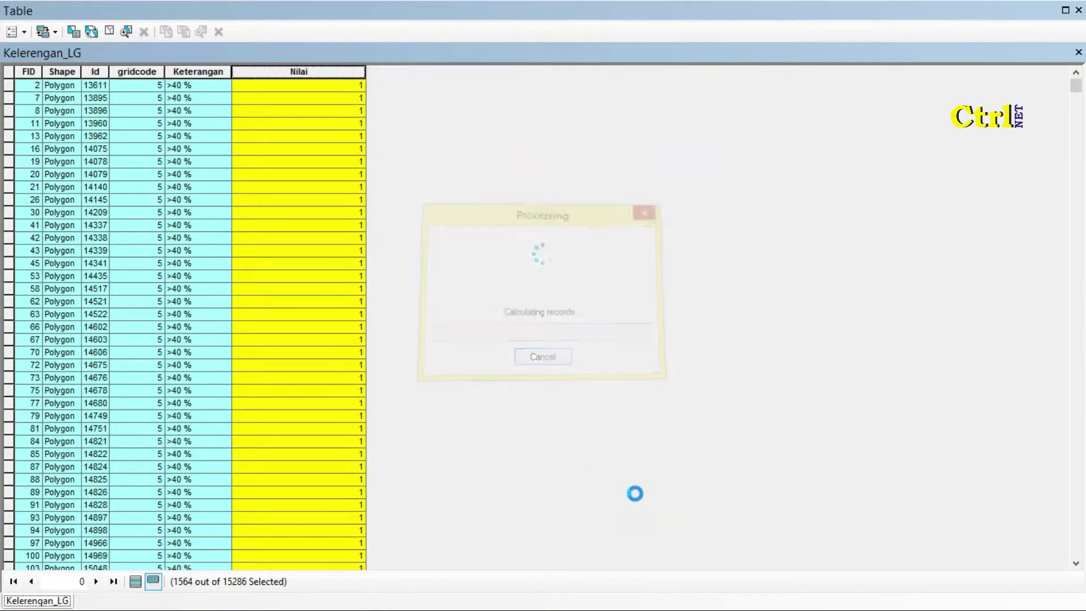
Clear the record selection with all records shown and close the Kelerengan_LG table
click(135, 581)
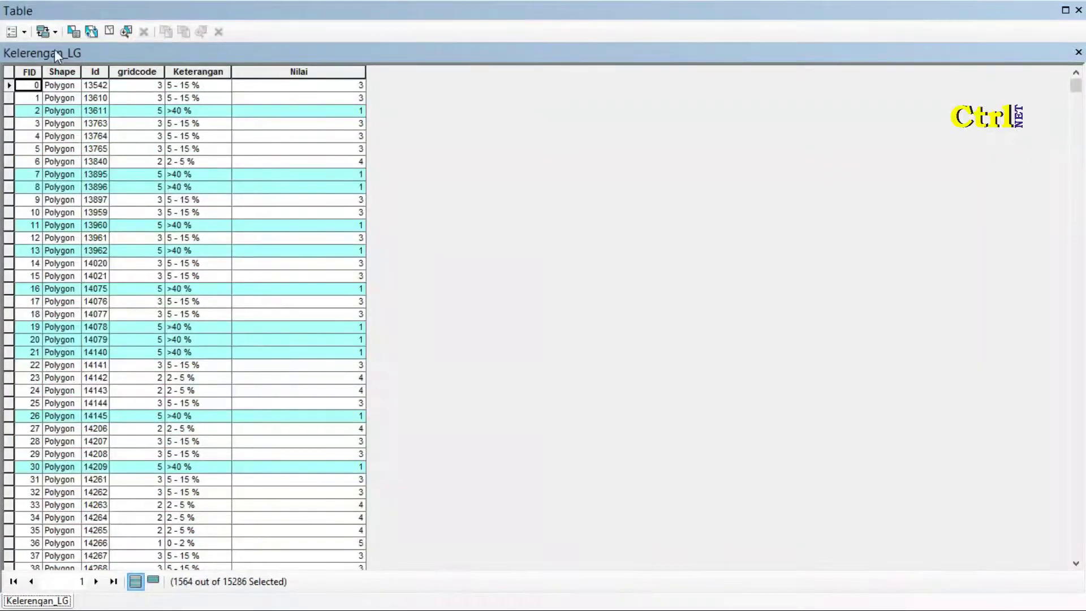
click(7, 74)
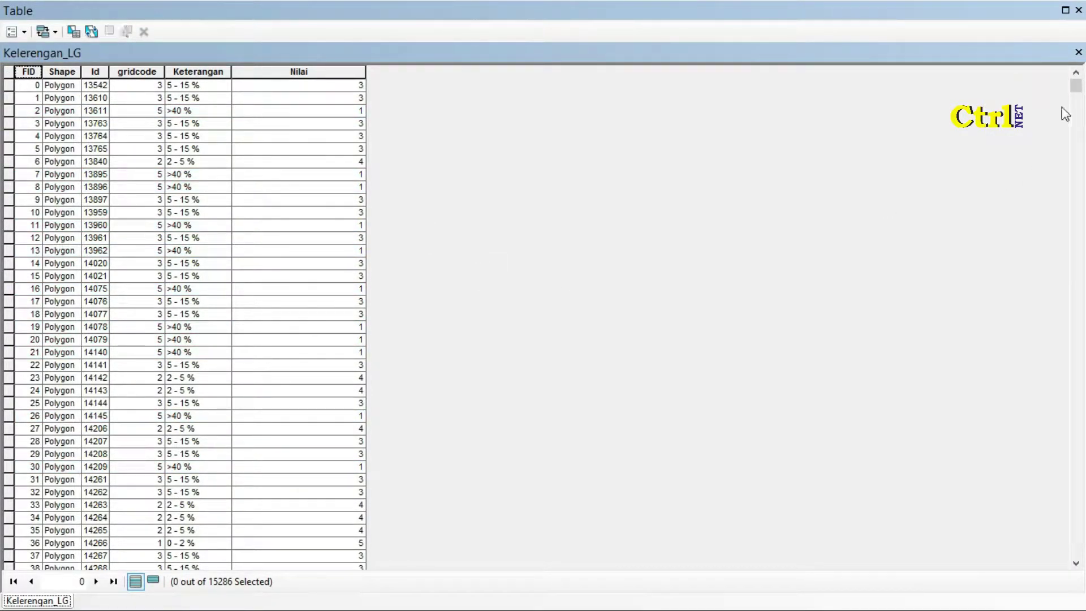
click(1078, 53)
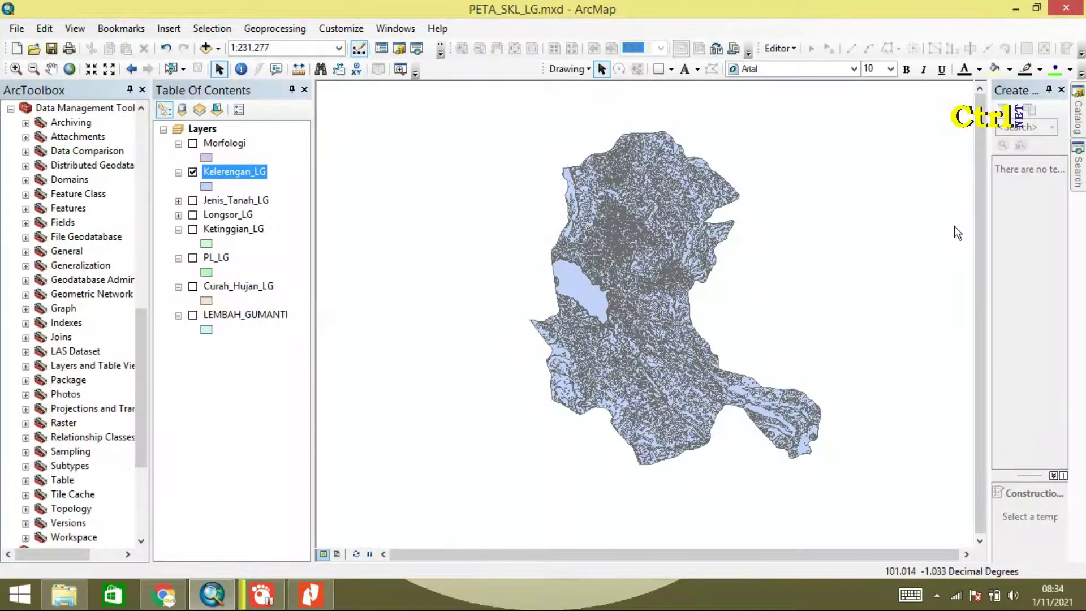
Open the Intersect tool from the Overlay toolset of Analysis Tools and look through its help illustration
click(240, 147)
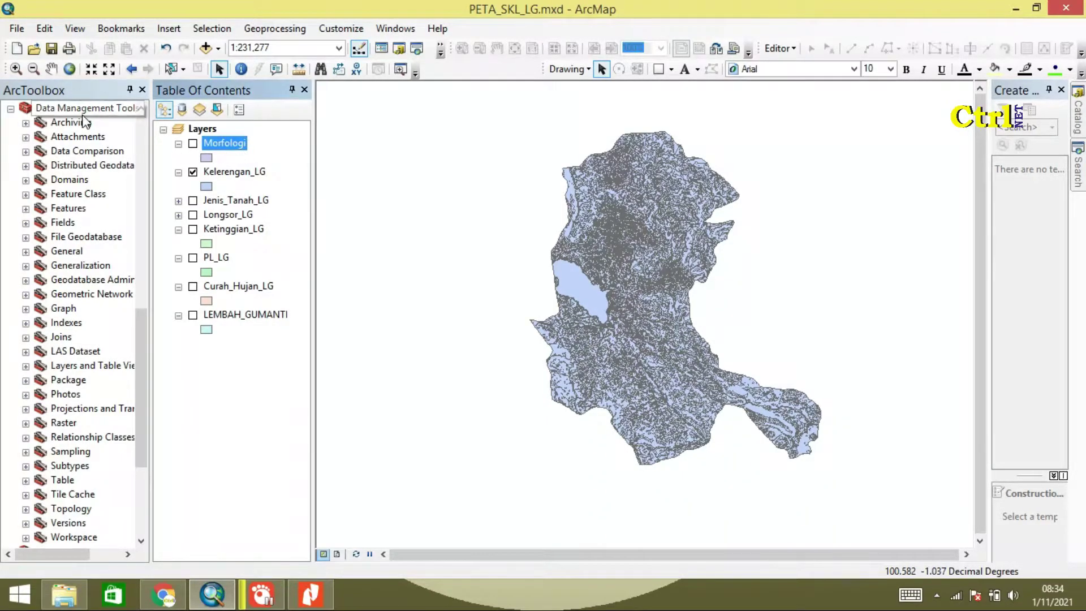
drag(142, 328, 150, 110)
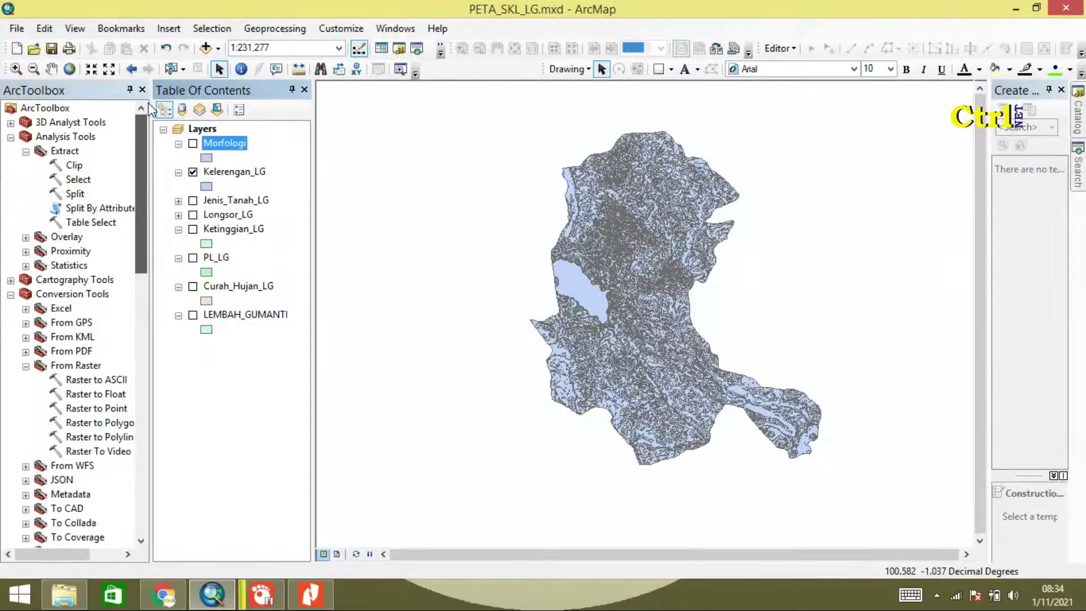
click(11, 137)
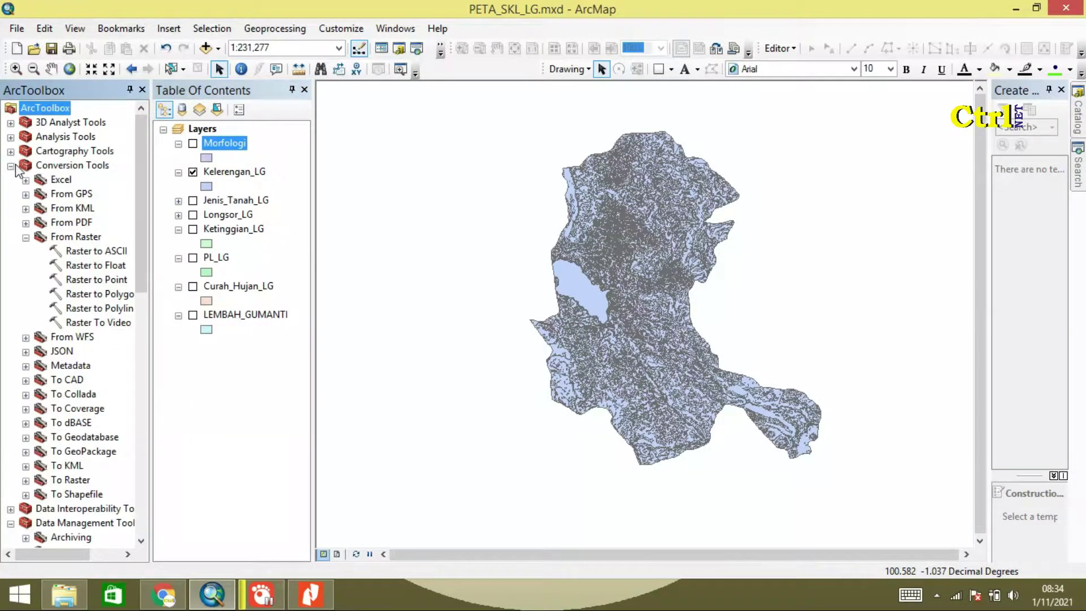
click(11, 165)
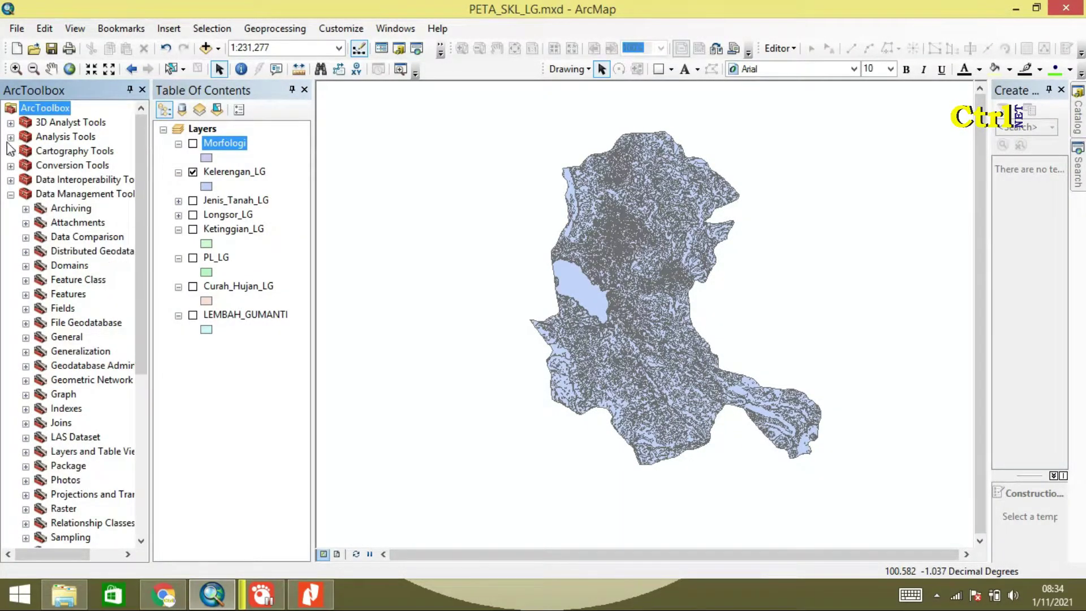
click(11, 138)
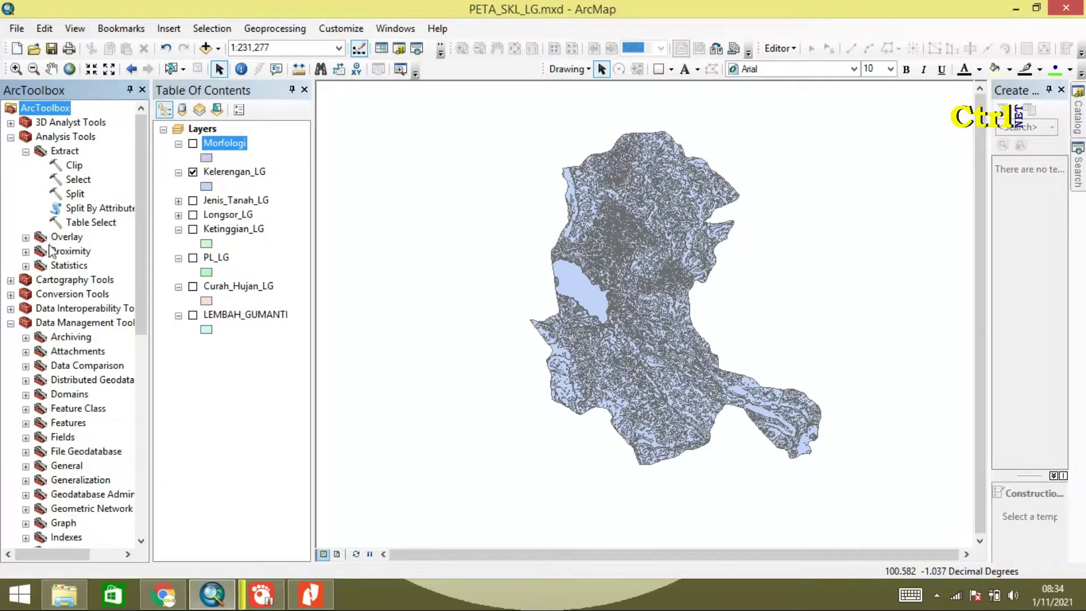
click(26, 238)
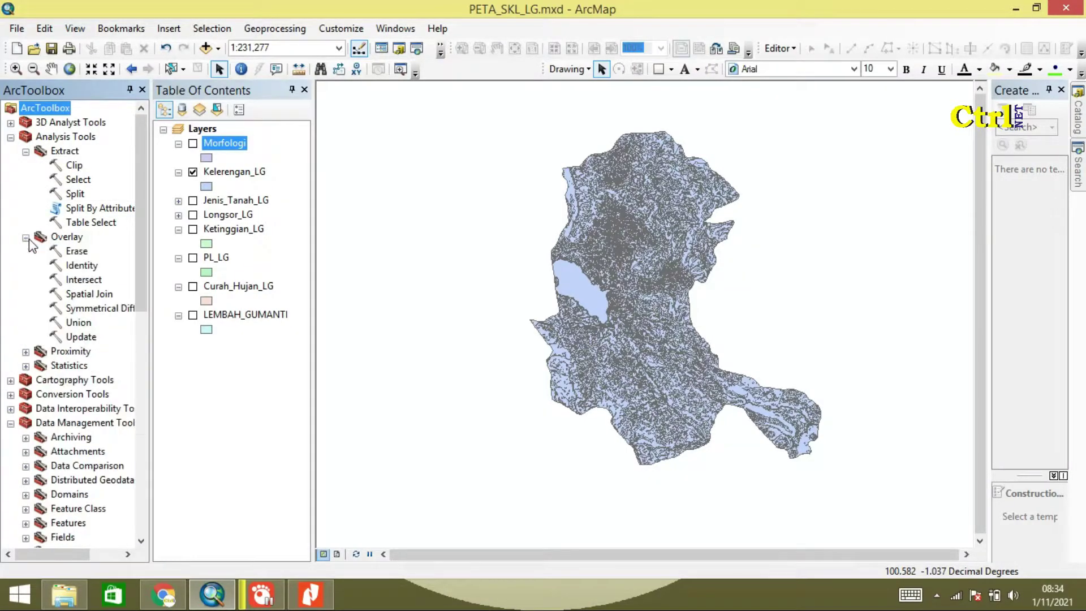
click(84, 279)
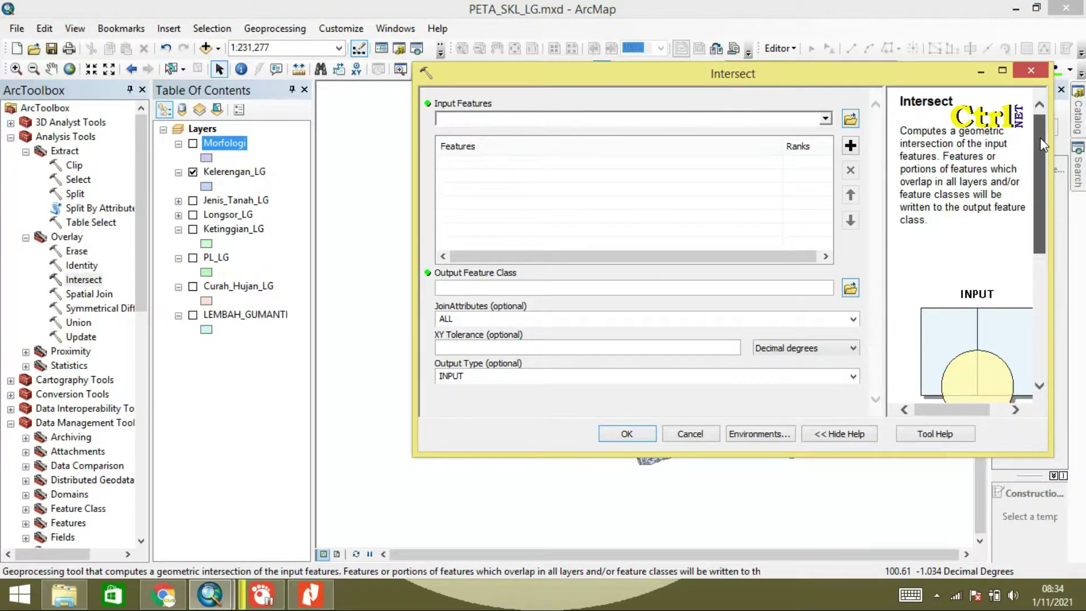
scroll(1039, 137, down, 5)
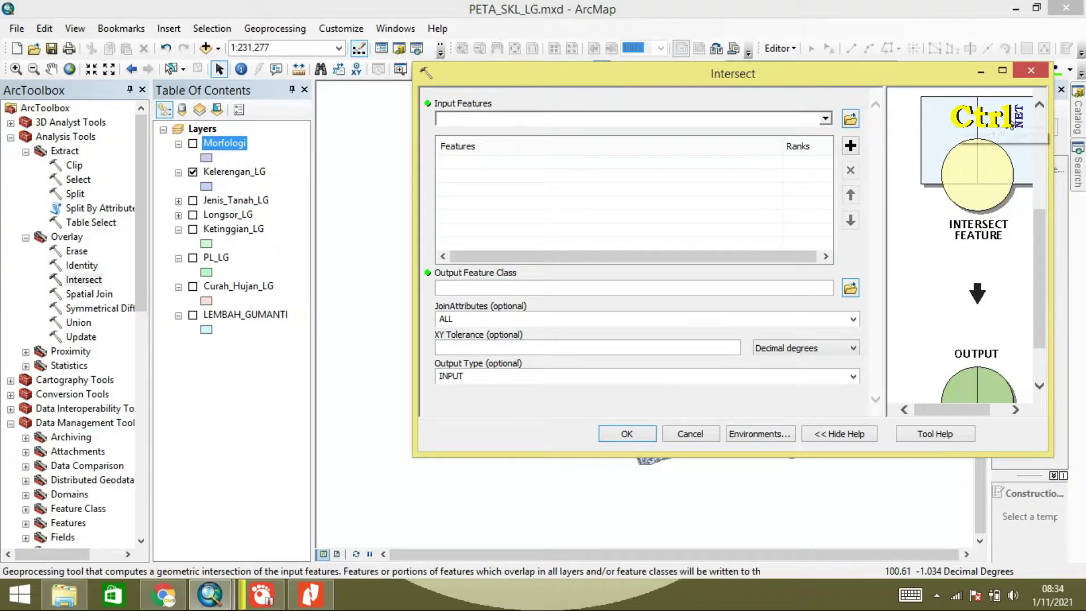
scroll(1035, 246, down, 2)
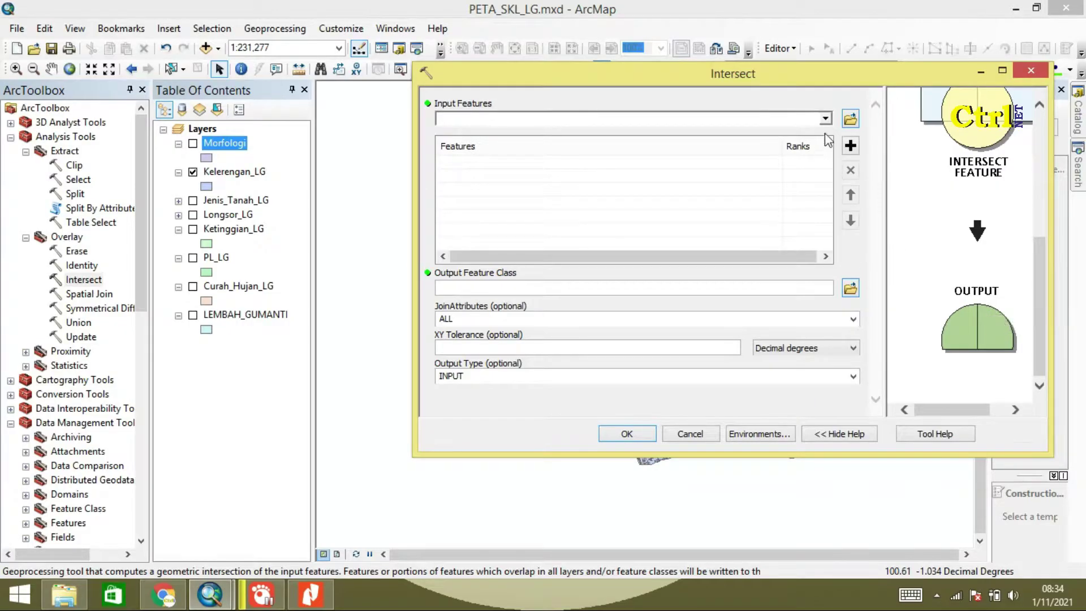
Add Morfologi and Kelerengan_LG as the input features of the Intersect
click(826, 118)
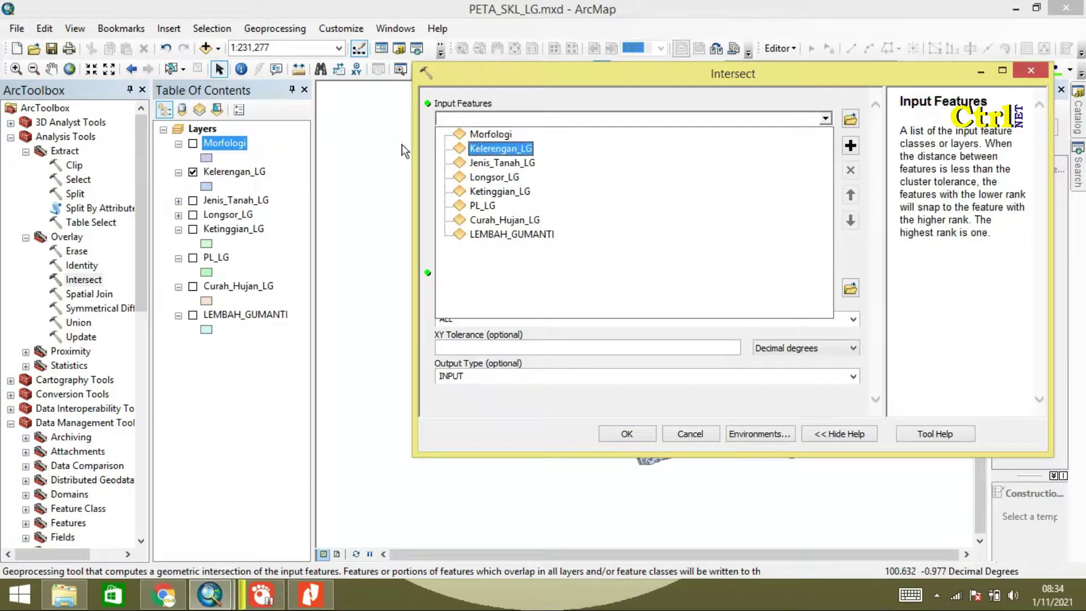
click(490, 141)
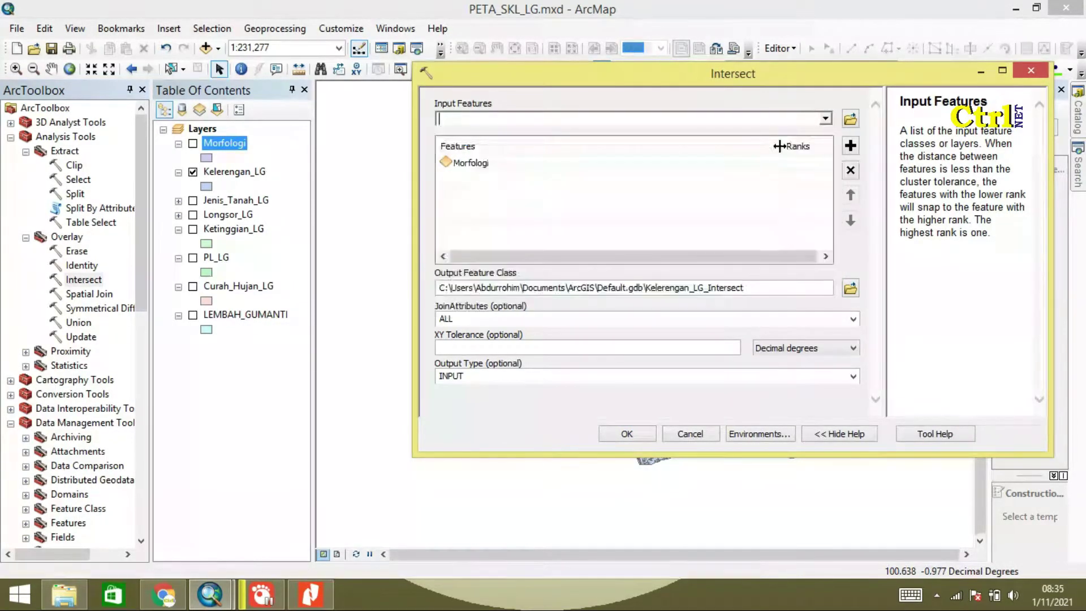
click(829, 118)
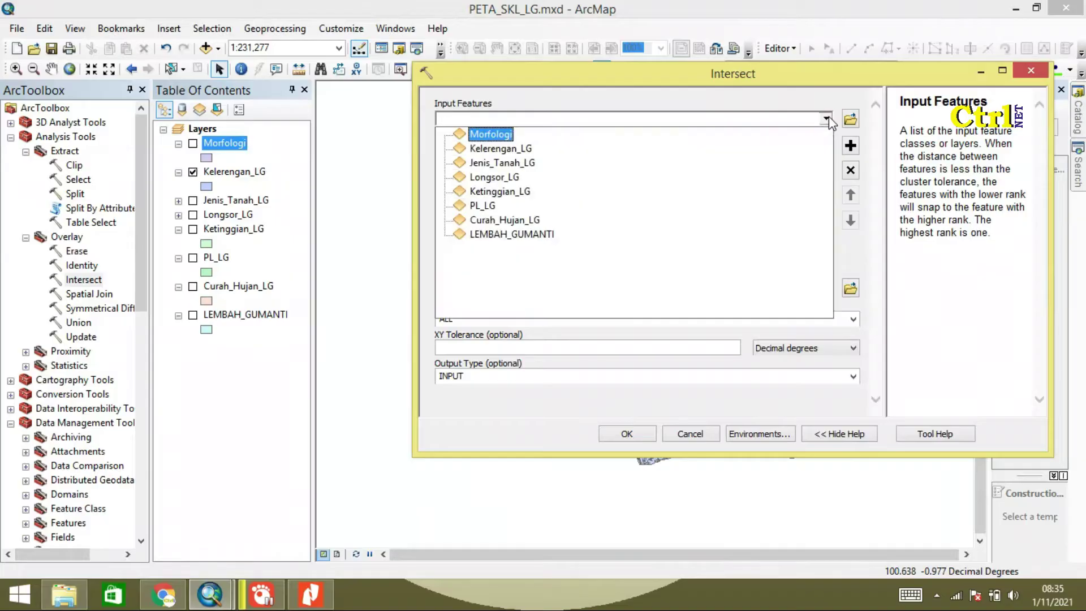
click(522, 151)
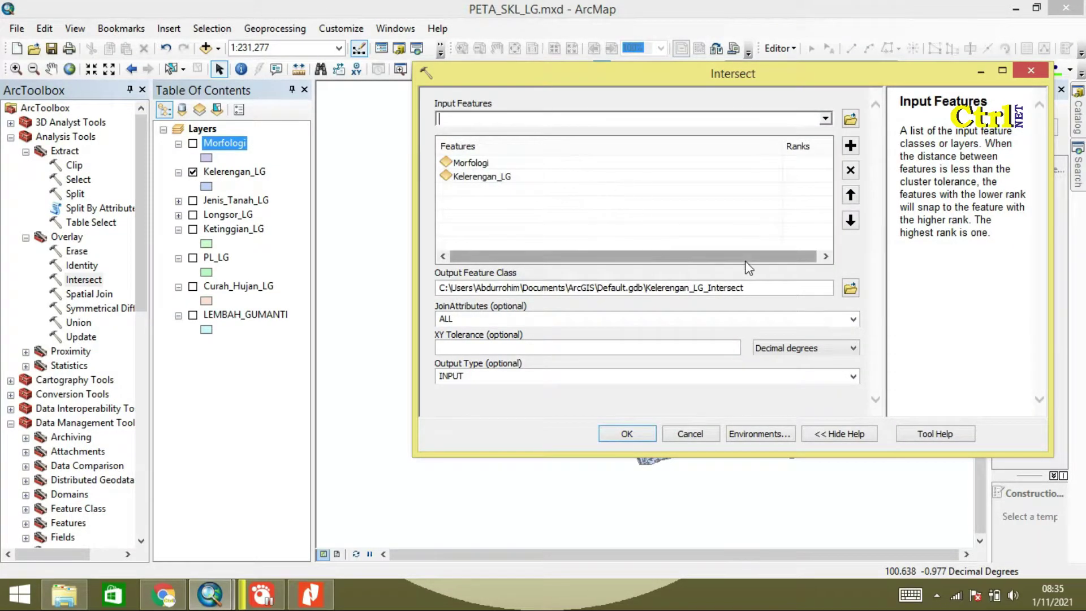
For the Intersect output location, create a folder named SKL Morfologi inside the PETA SKL KAB SOLOK folder on drive D
click(849, 289)
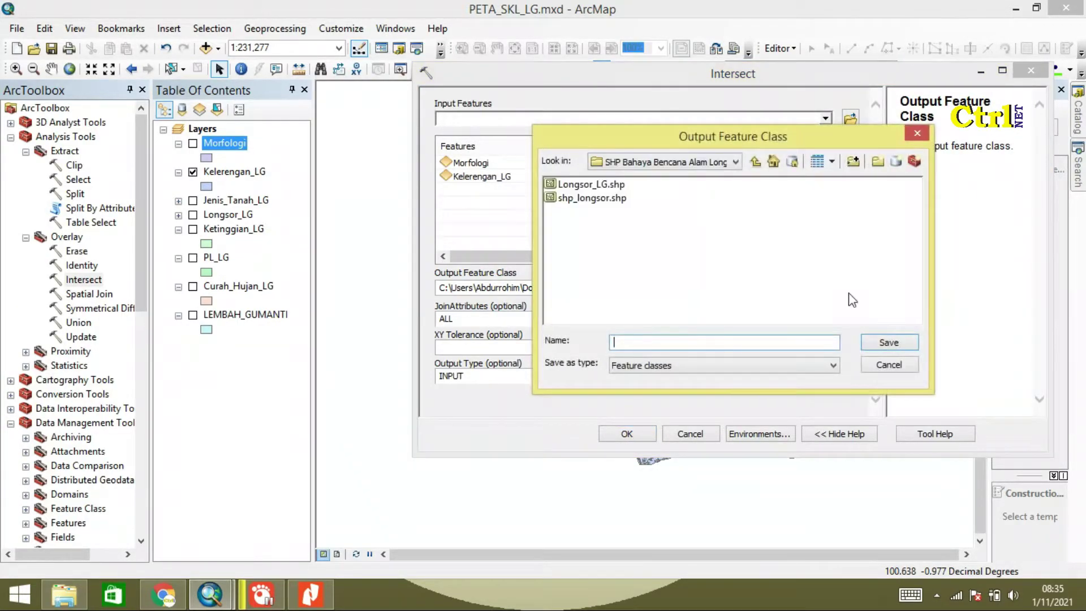
click(754, 163)
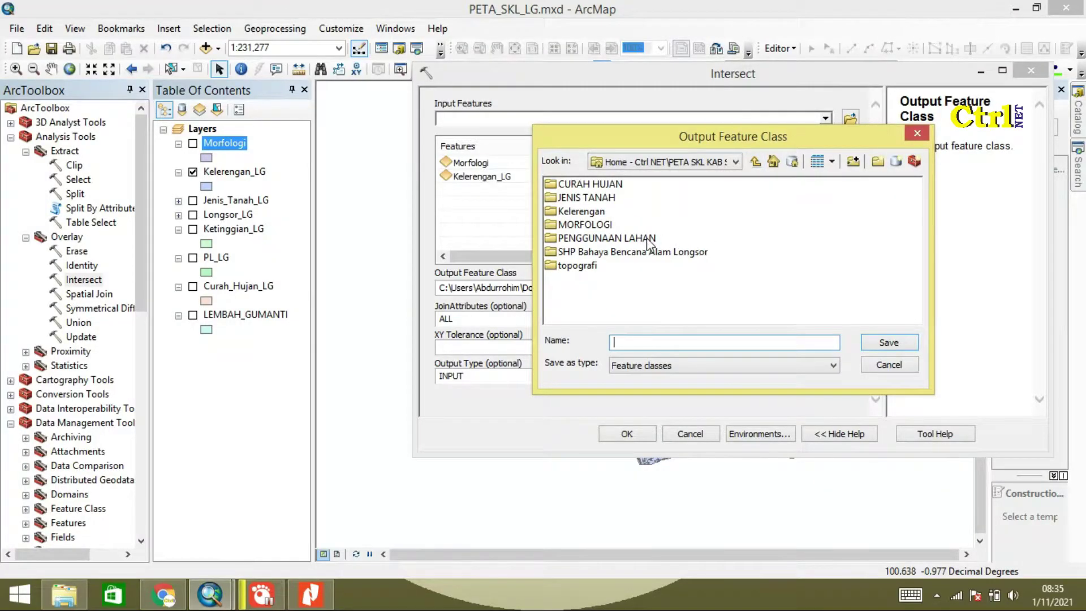
click(734, 162)
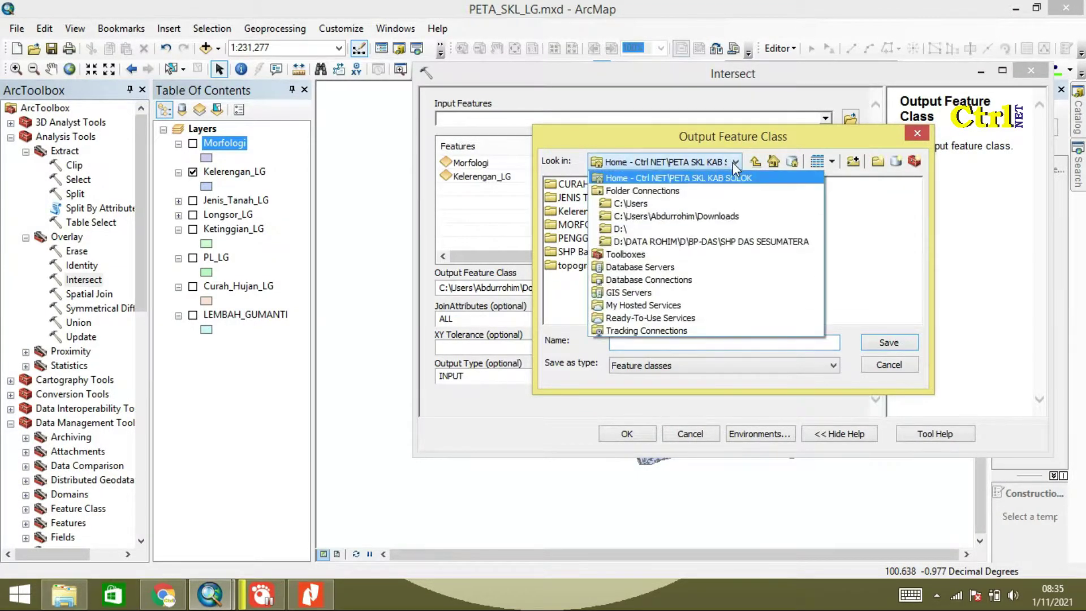
click(666, 226)
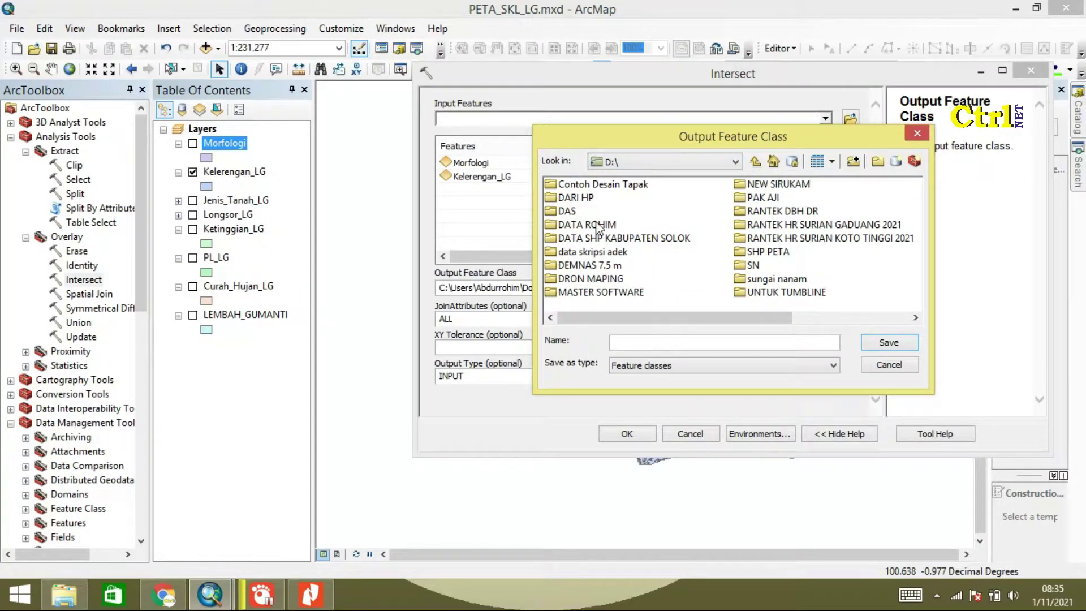
double_click(599, 226)
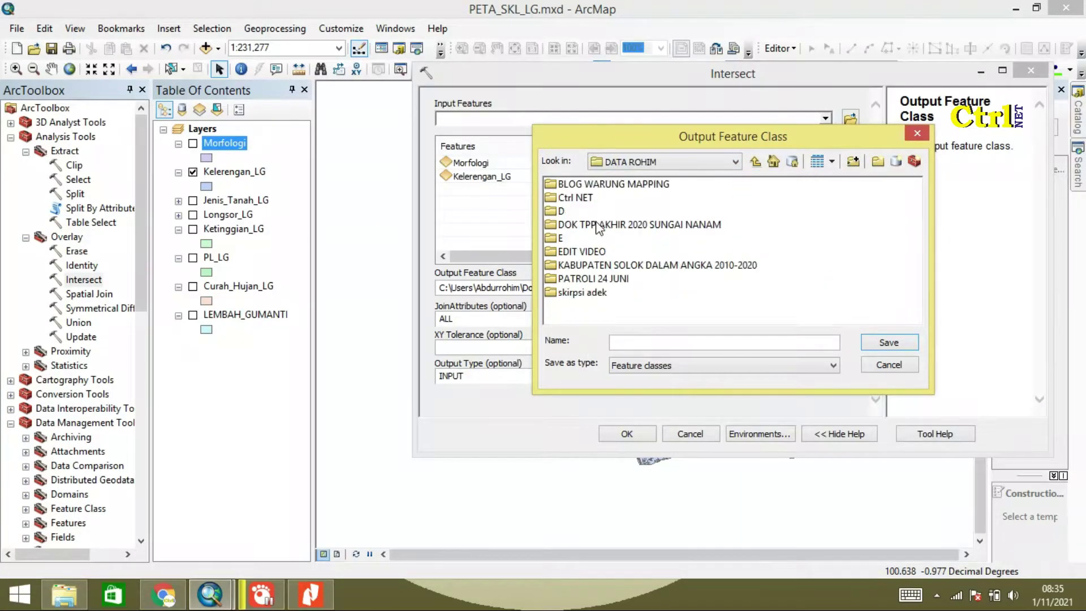
double_click(573, 201)
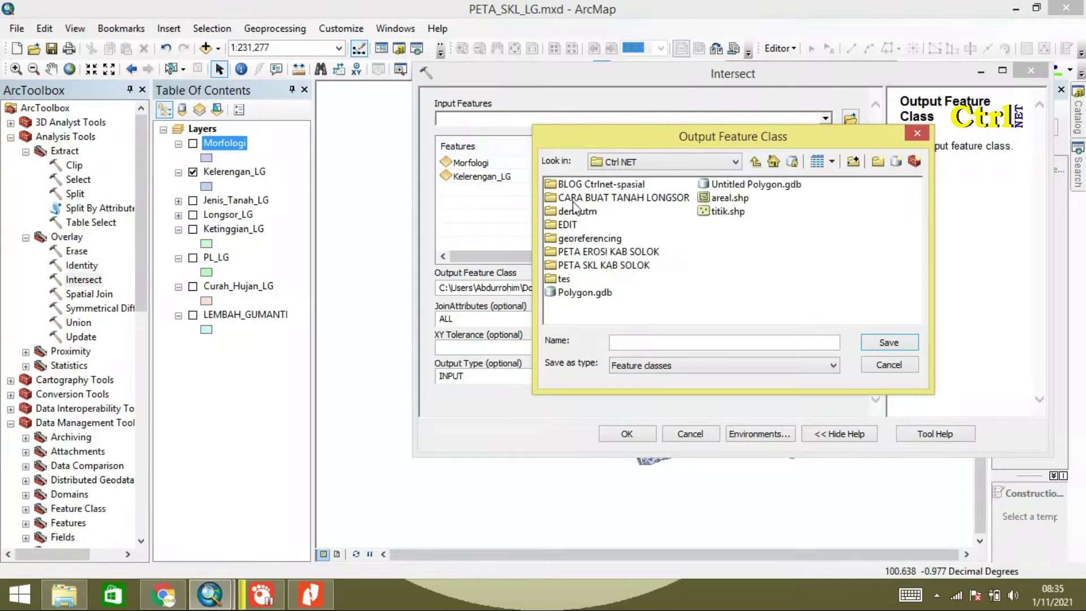
double_click(624, 265)
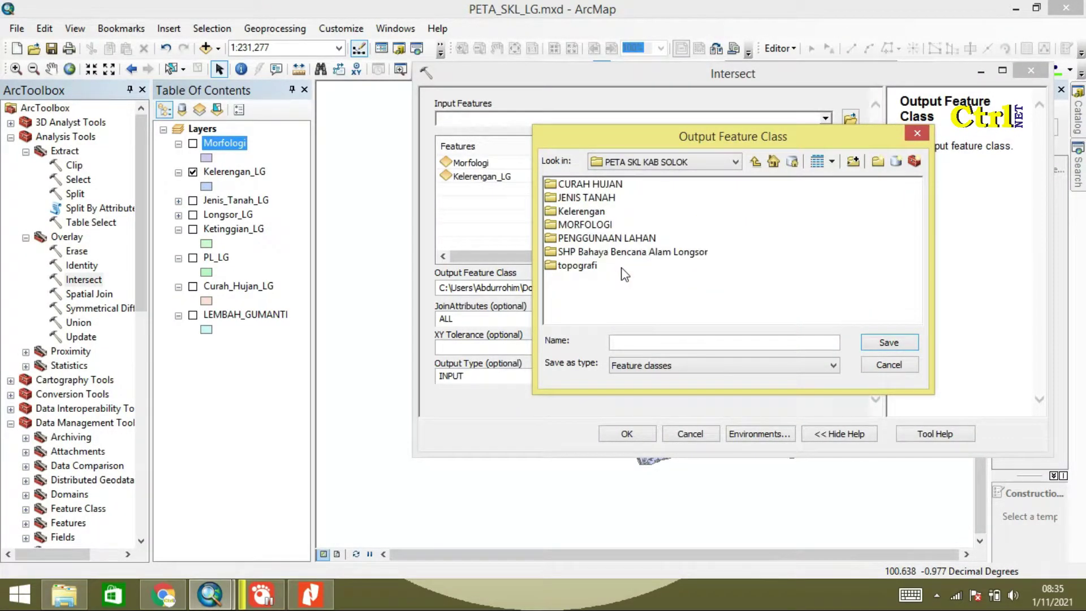
click(876, 164)
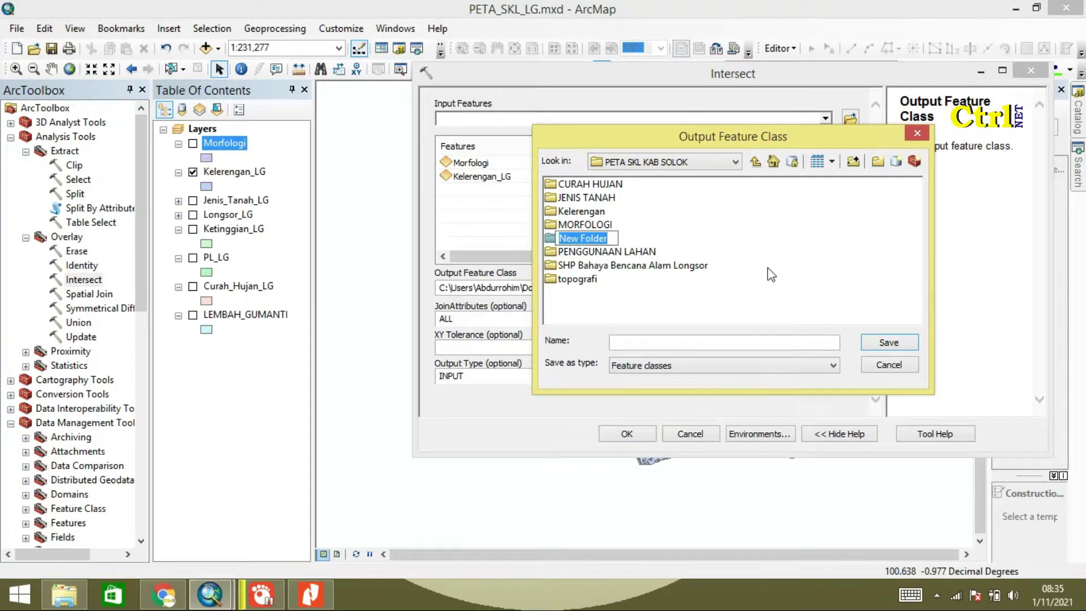
text(SKL Morfologi)
key(Return)
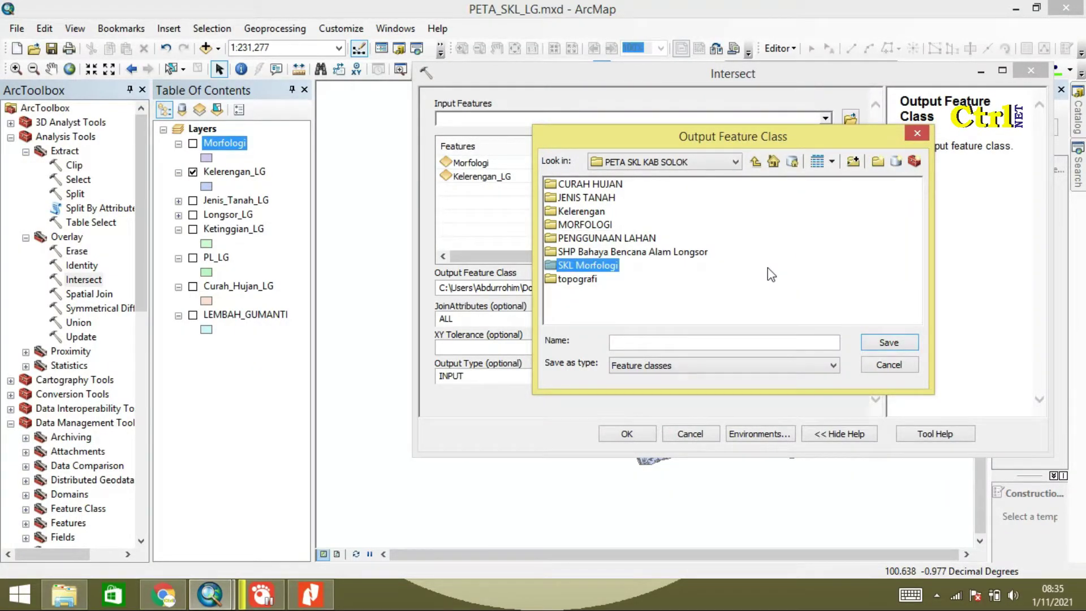
Save the Intersect output as Skl_Morfologi in the SKL Morfologi folder and run the tool
double_click(593, 266)
click(645, 343)
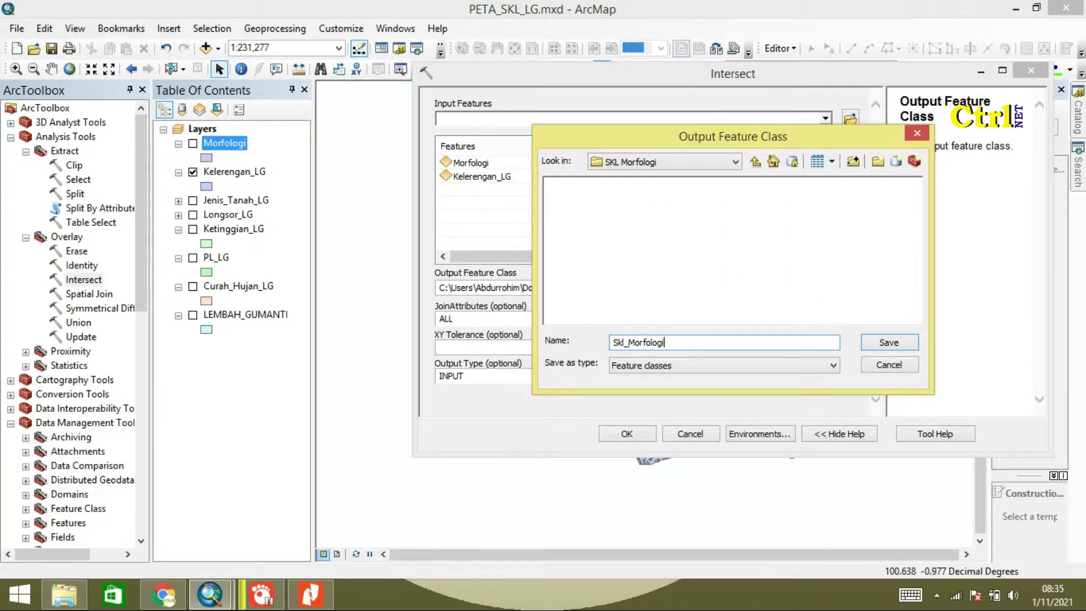
text(Skl_Morfologi)
click(883, 343)
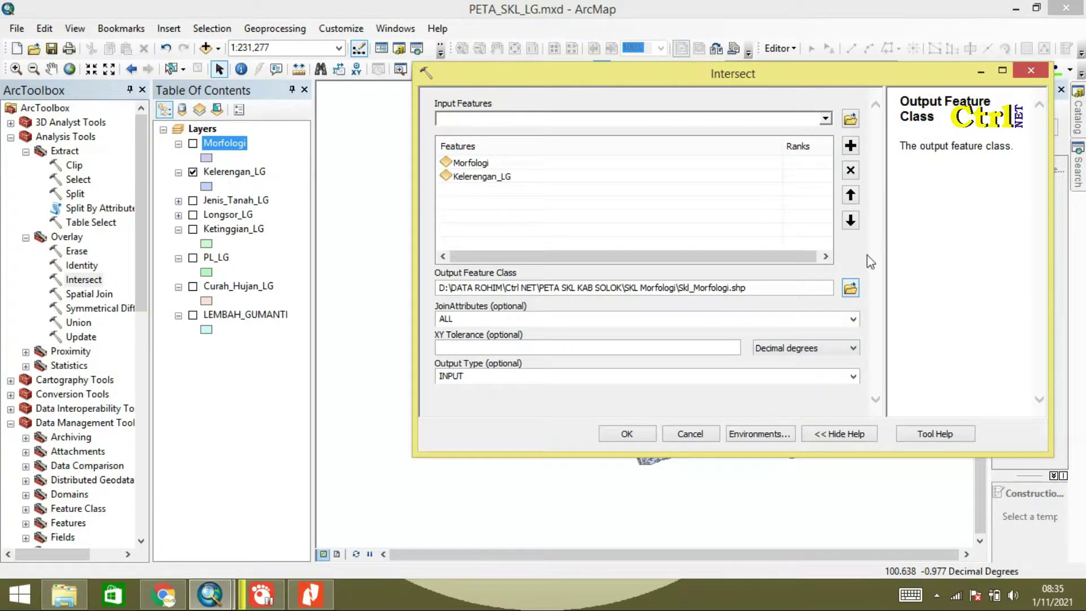
click(875, 349)
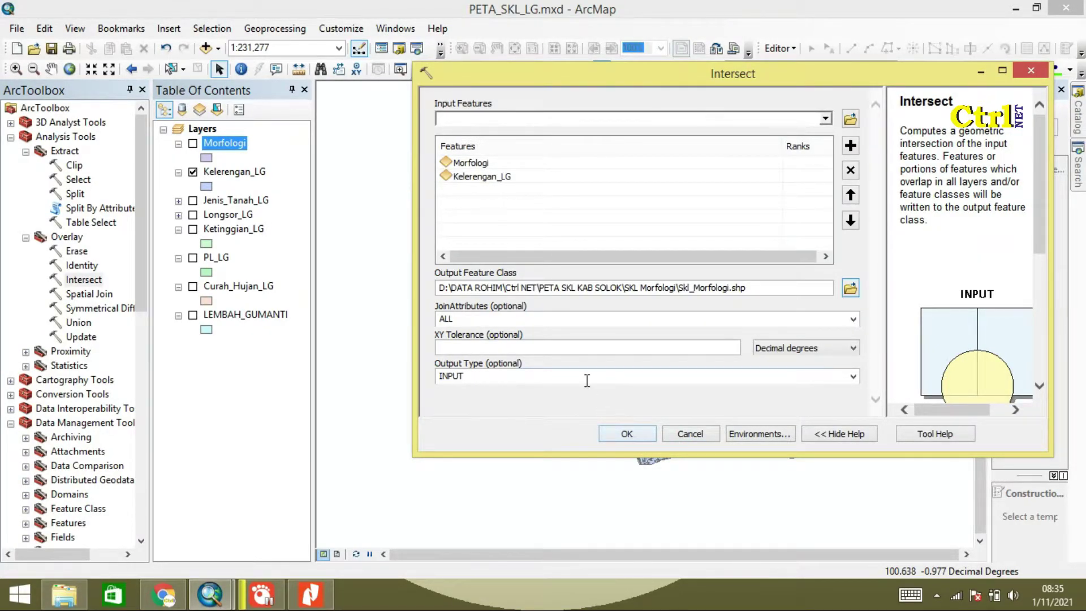
click(644, 436)
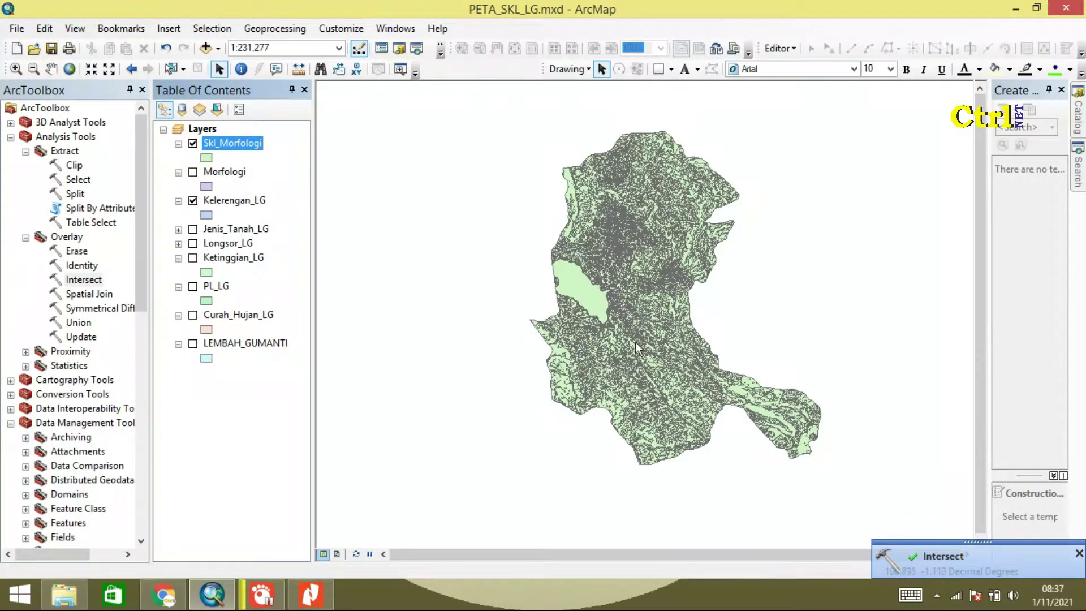
Hide the Kelerengan_LG layer and open the attribute table of the Skl_Morfologi layer
click(193, 201)
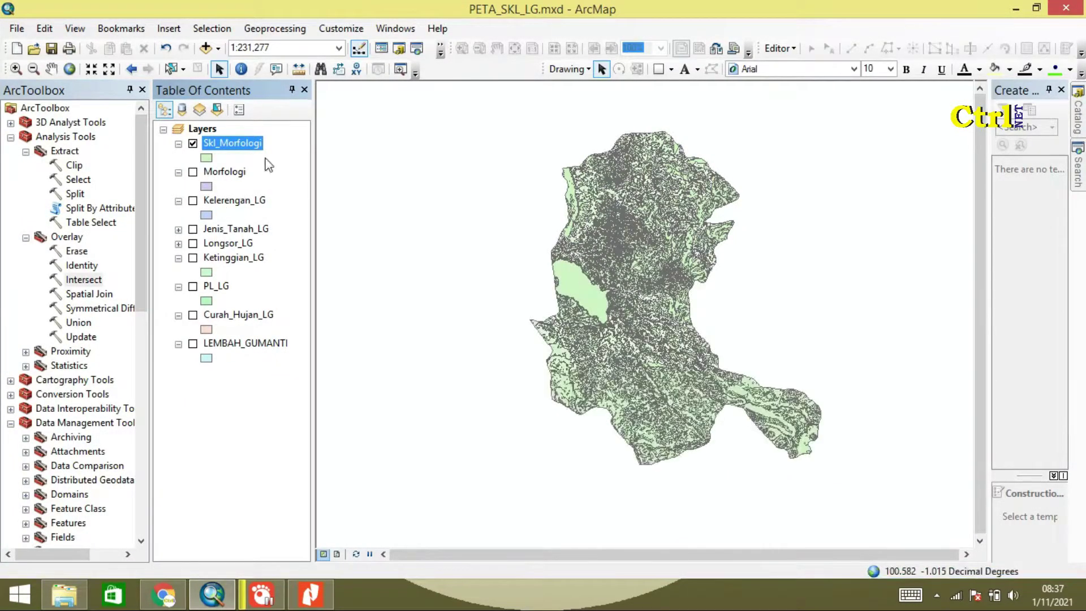
right_click(238, 141)
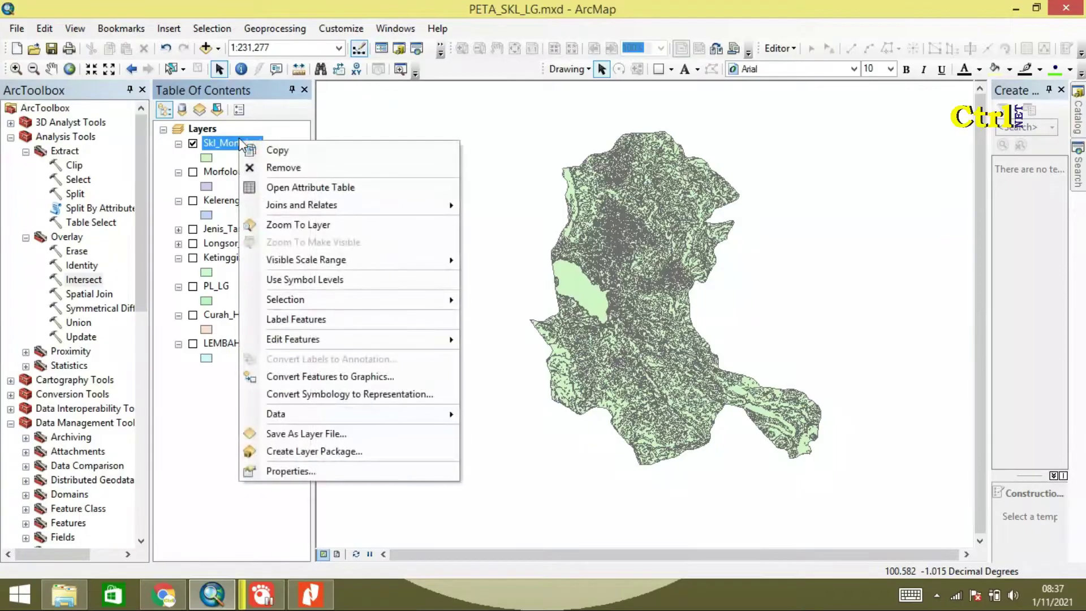
click(314, 191)
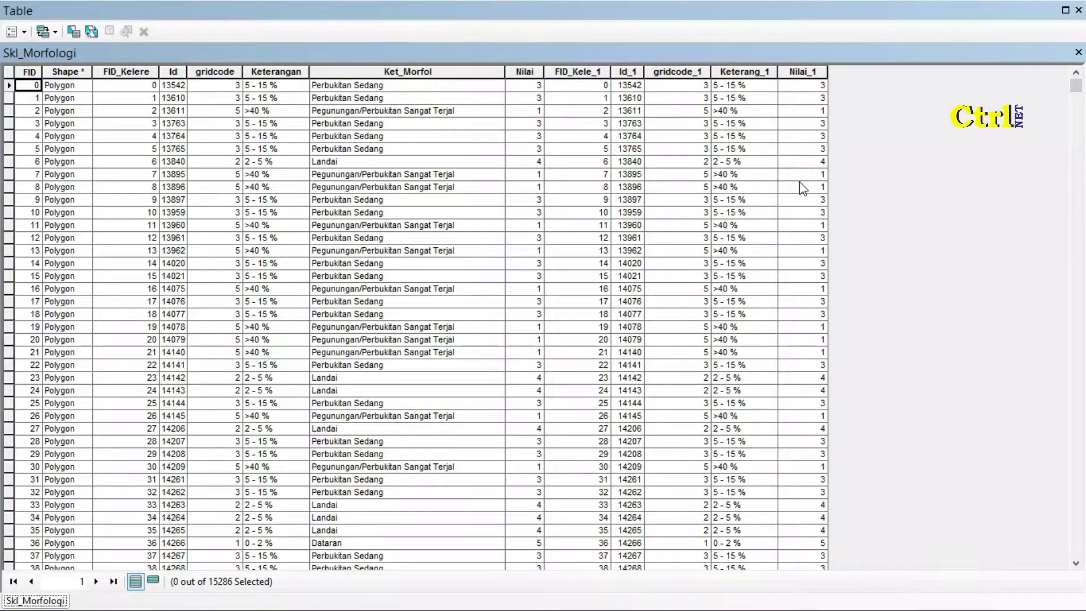
Add a Double field named Nilai_Total to the Skl_Morfologi table, accepting the shortened name Nilai_Tota
click(25, 32)
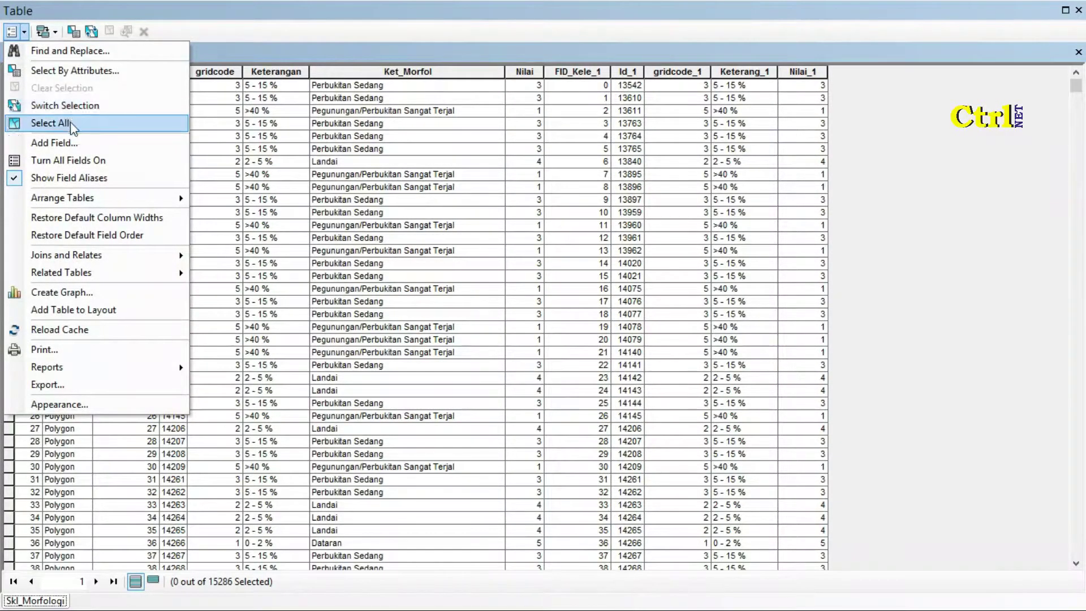
click(73, 143)
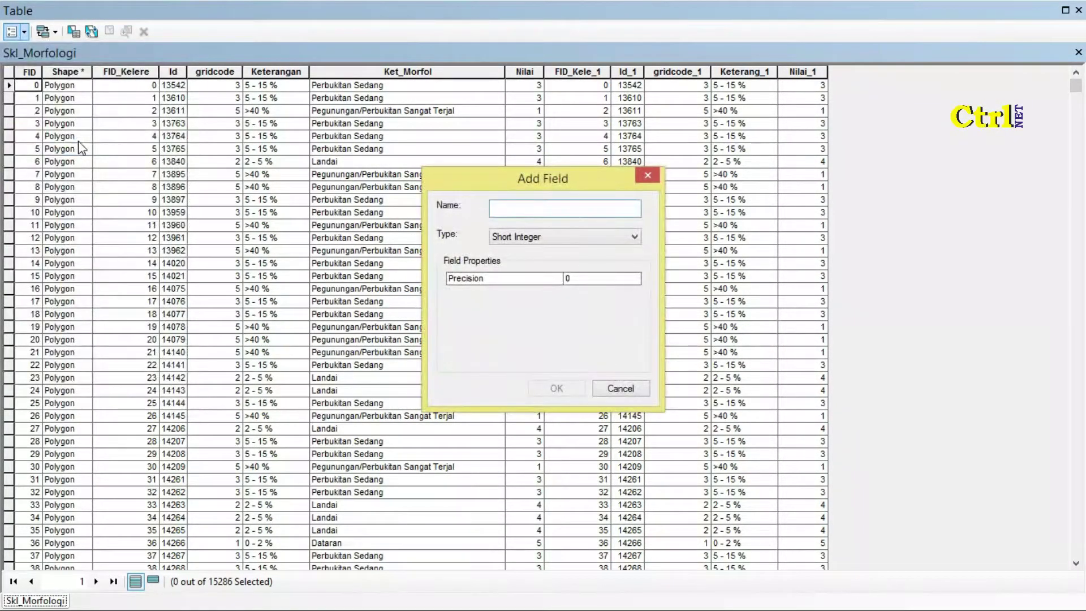
text(Nilai)
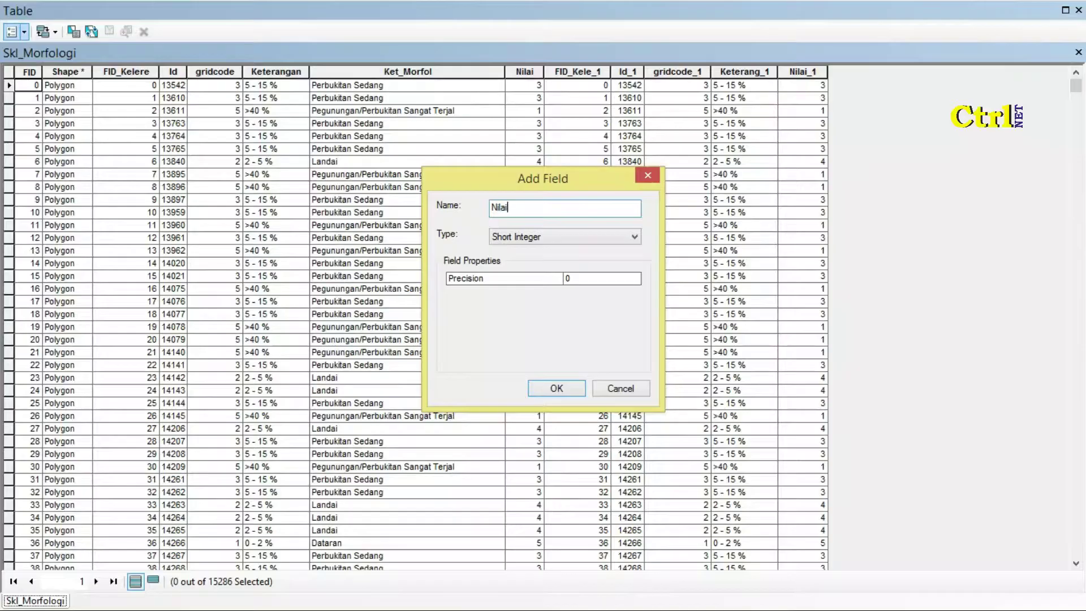
text(_T)
click(537, 239)
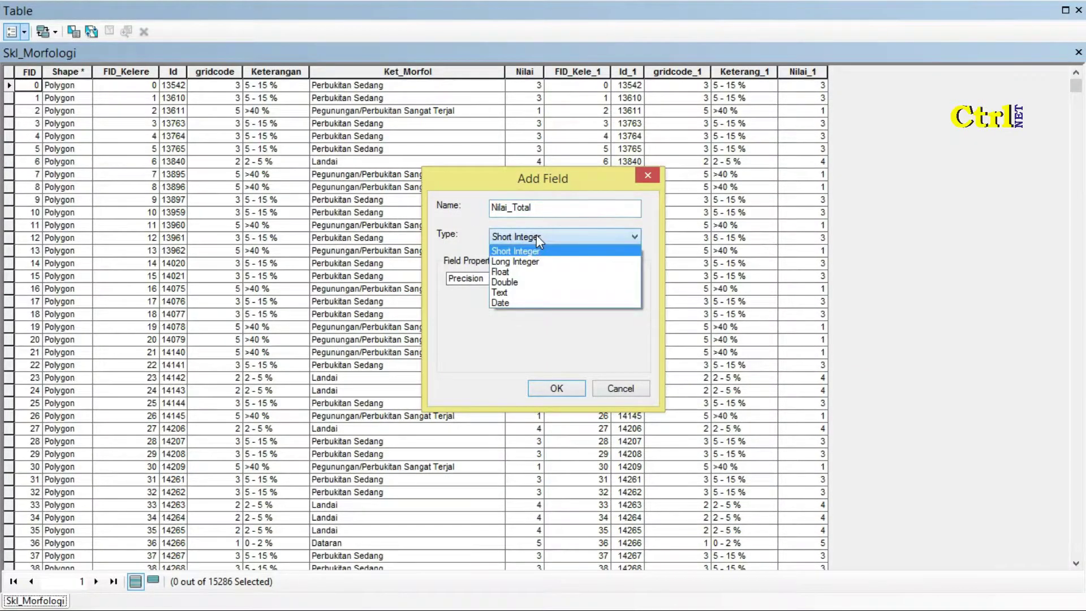
click(526, 287)
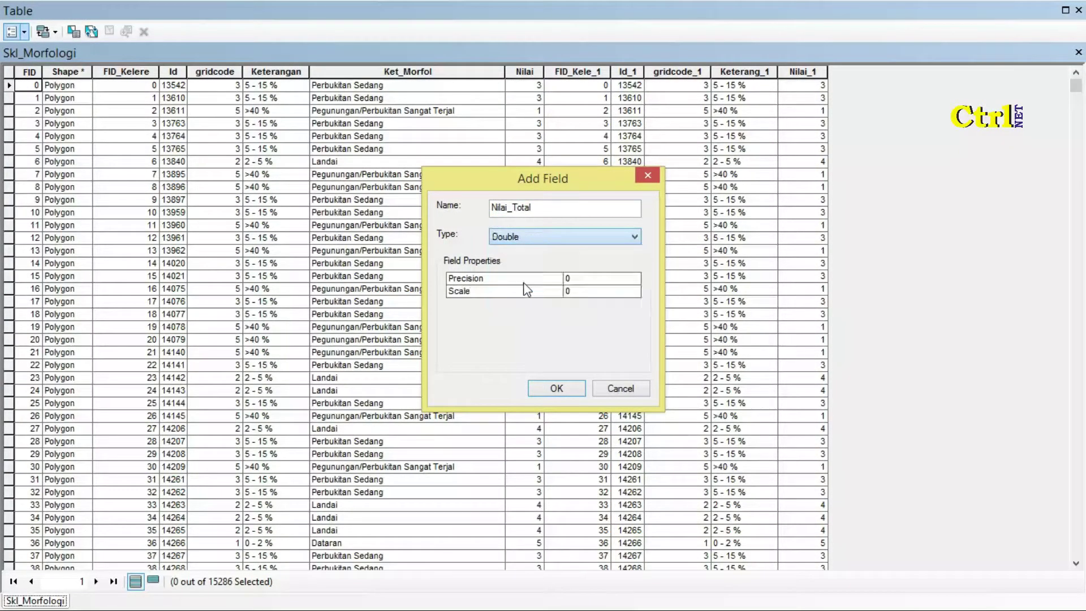
click(553, 388)
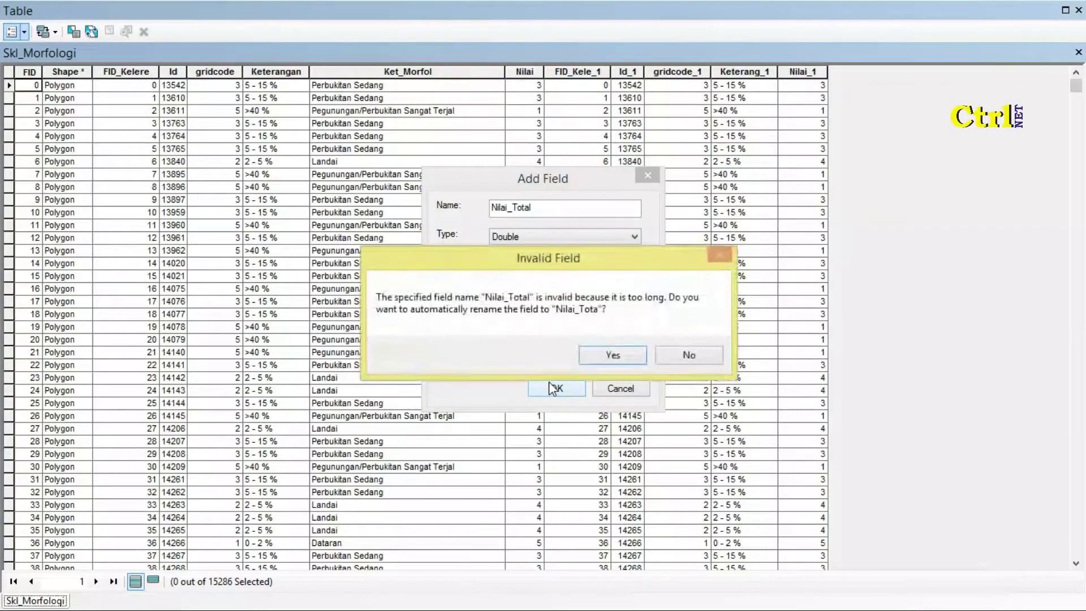
click(612, 355)
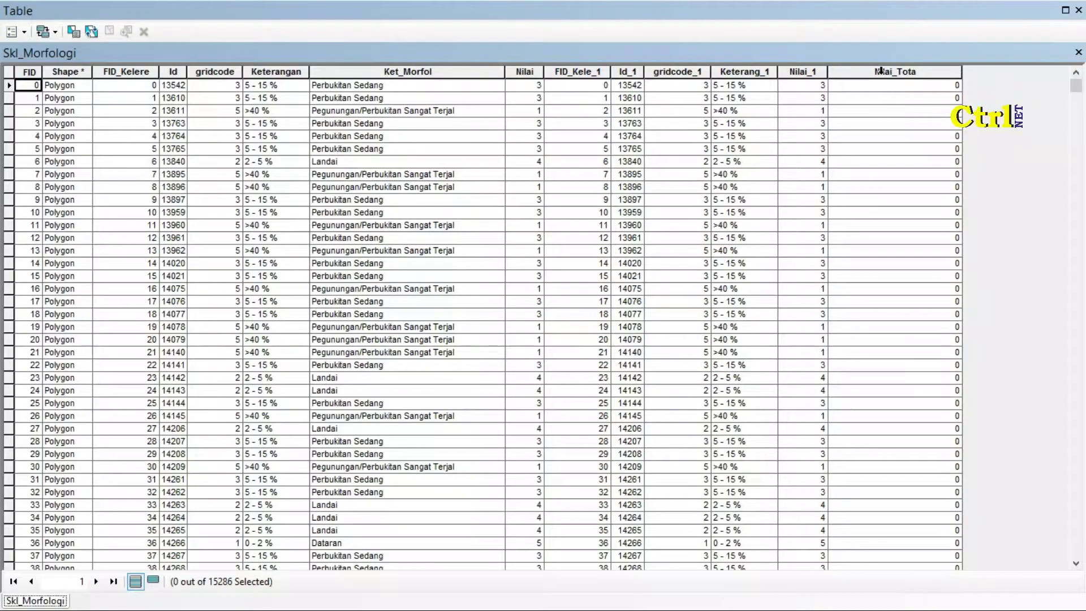
Calculate the Nilai_Tota field as [Nilai] + [Nilai_1] with the Field Calculator
click(882, 71)
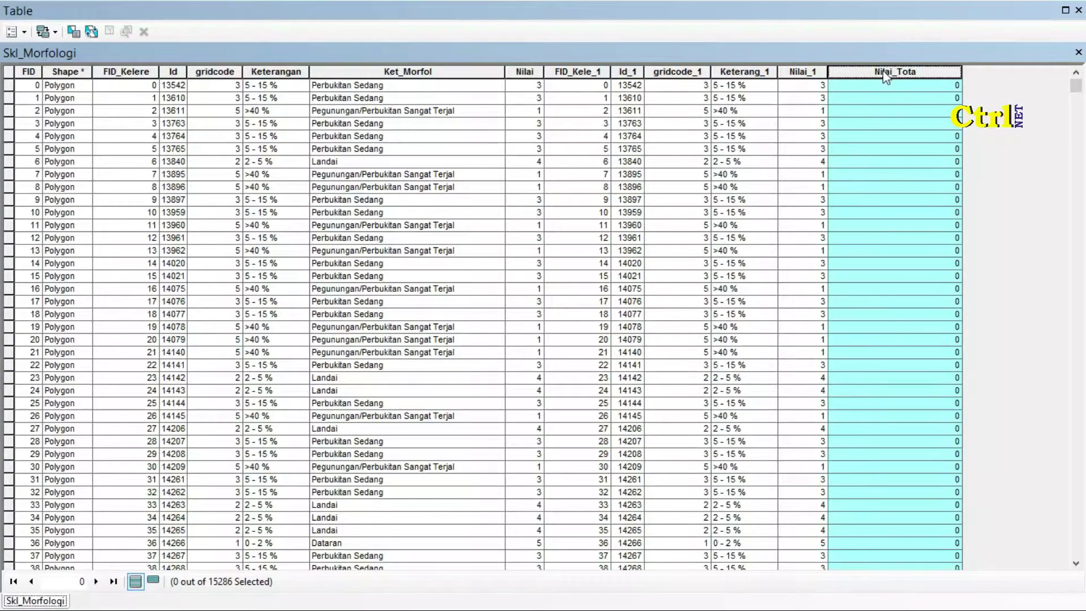
right_click(885, 77)
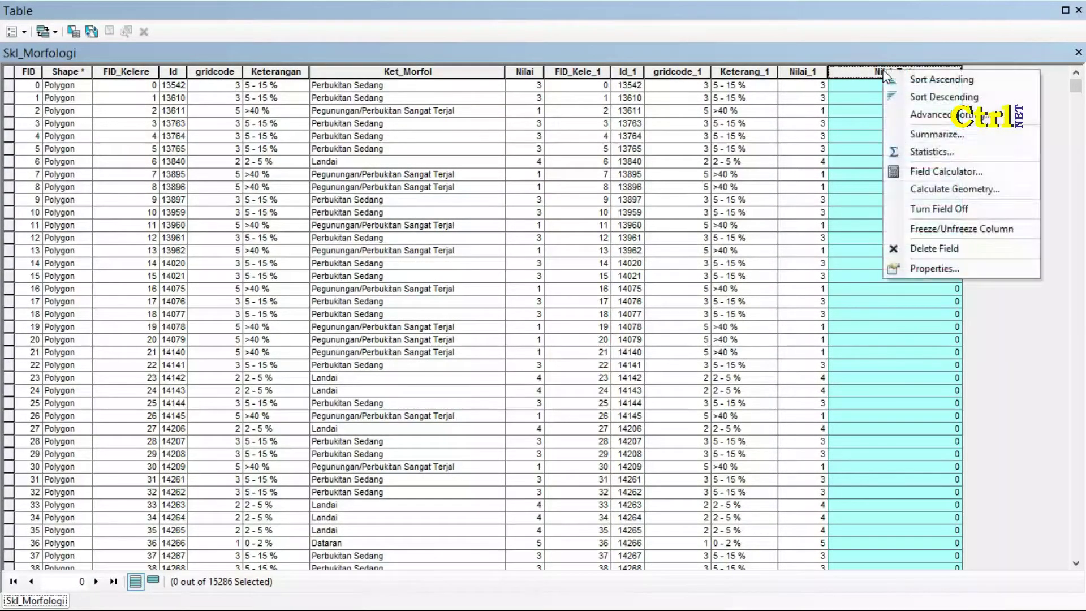
click(968, 171)
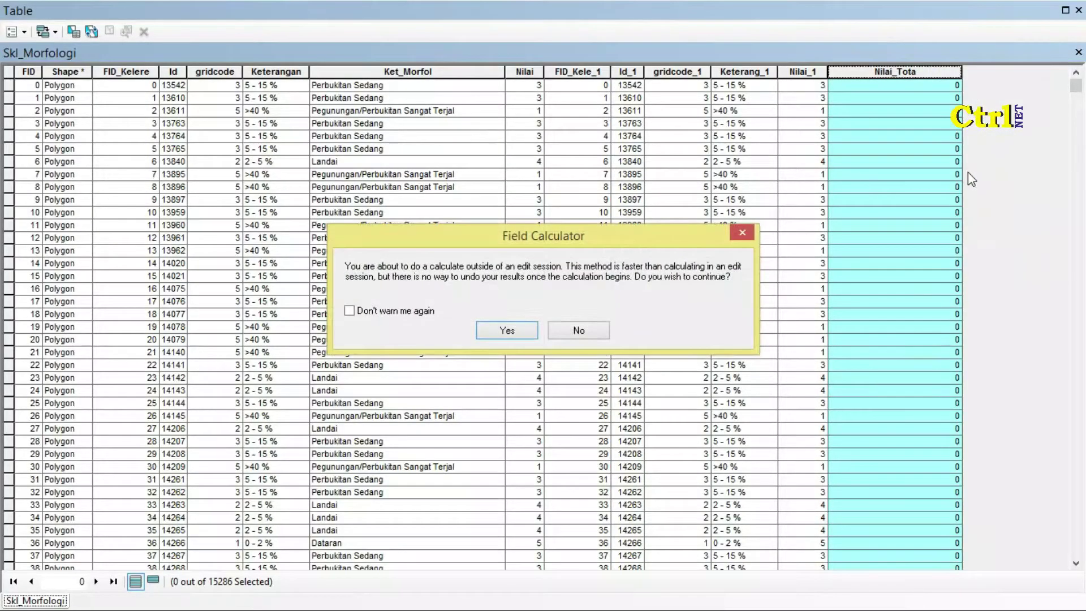
click(525, 330)
click(466, 328)
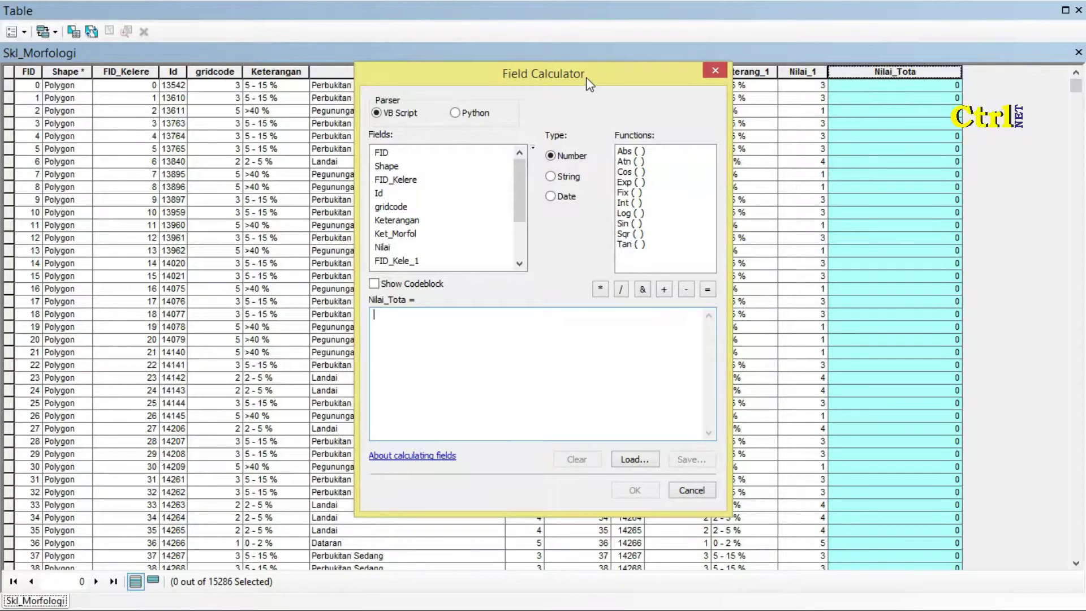
drag(585, 77, 591, 159)
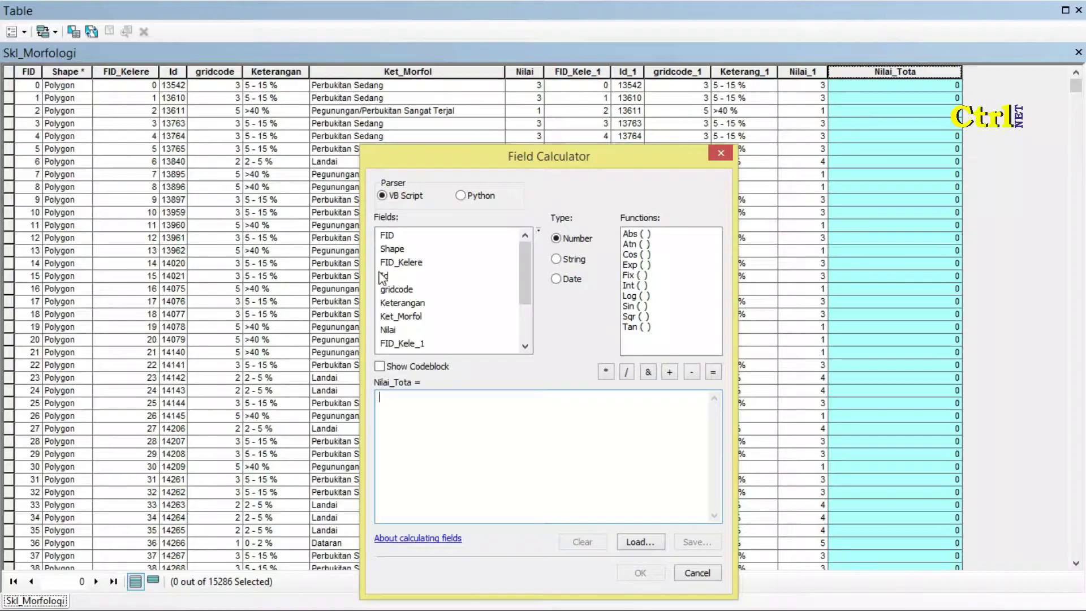
double_click(386, 330)
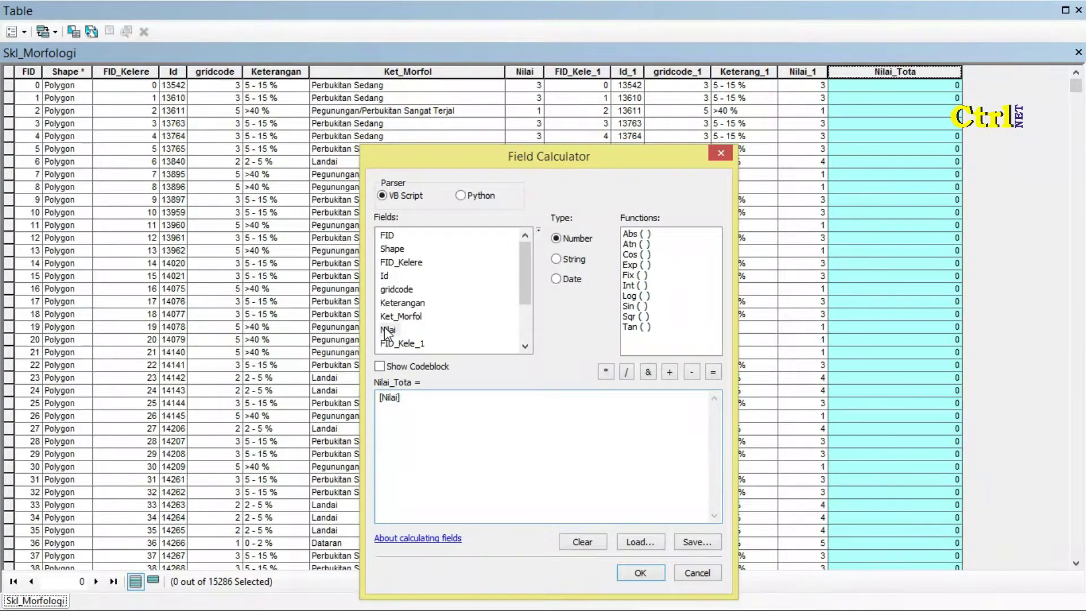
click(674, 376)
drag(526, 292, 533, 333)
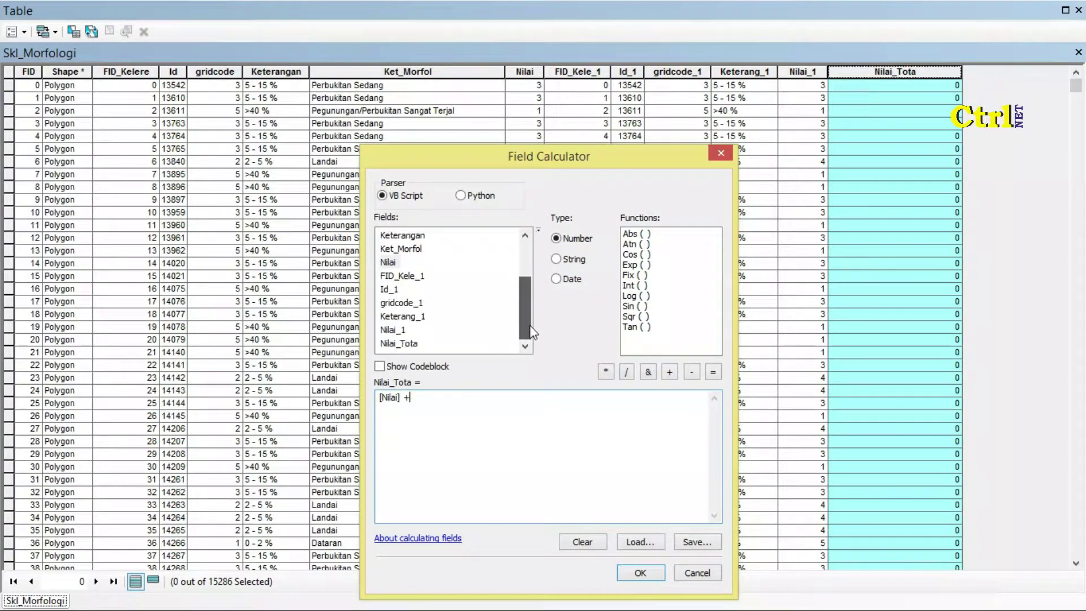
double_click(390, 330)
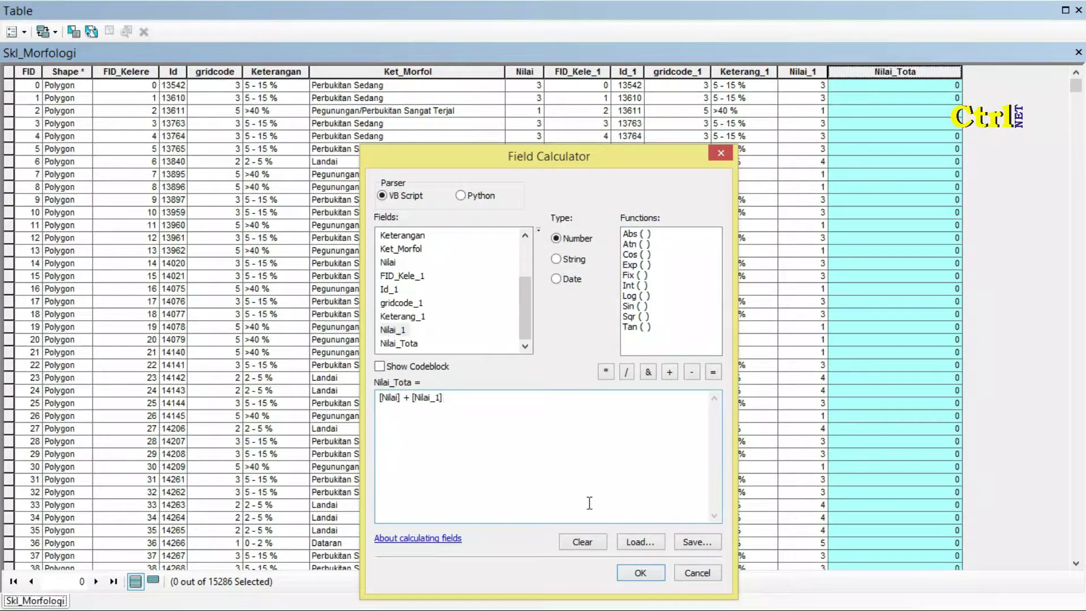
click(640, 573)
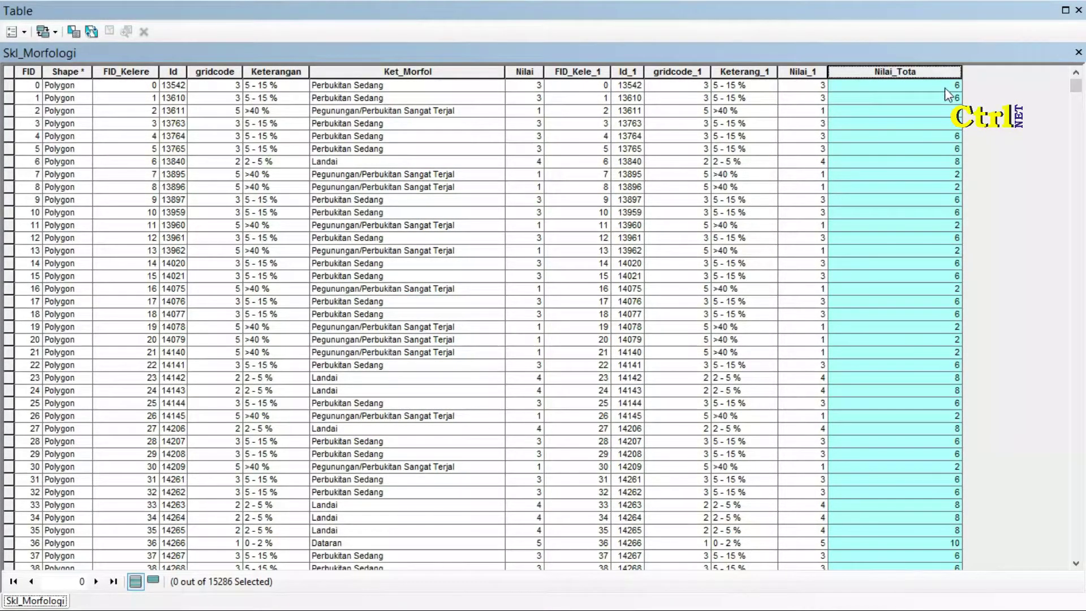
Start adding a new field to the Skl_Morfologi attribute table
click(25, 32)
click(64, 144)
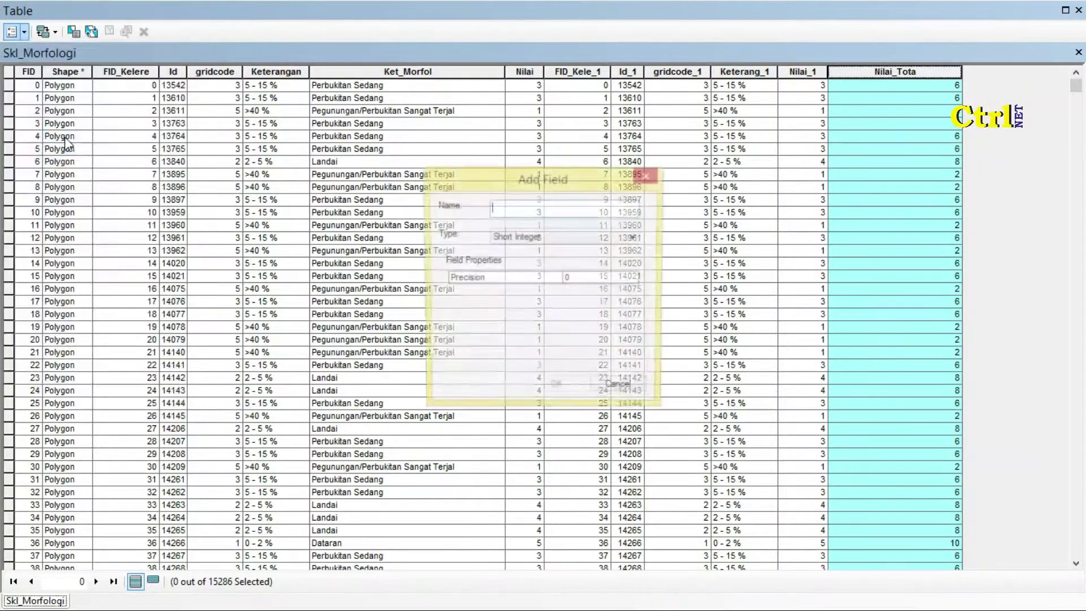
text(Keter)
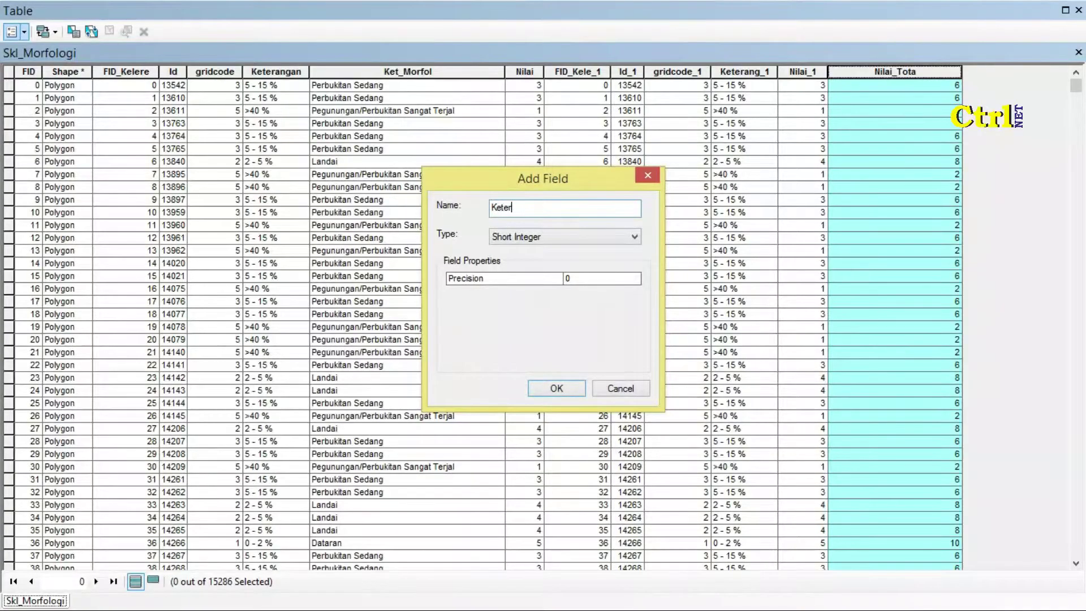
text(anga)
key(BackSpace)
key(BackSpace)
key(BackSpace)
key(BackSpace)
key(BackSpace)
key(BackSpace)
key(BackSpace)
key(BackSpace)
key(BackSpace)
Name the new field SKL_Morfo, set its type to Text with length 50, and create it
text(Sk)
click(535, 240)
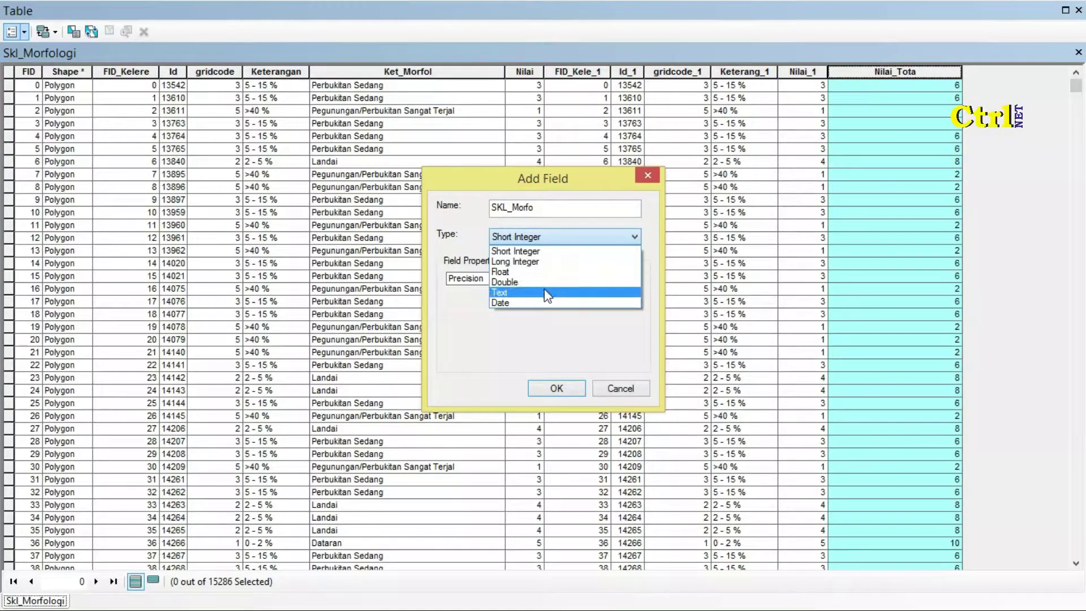
click(547, 293)
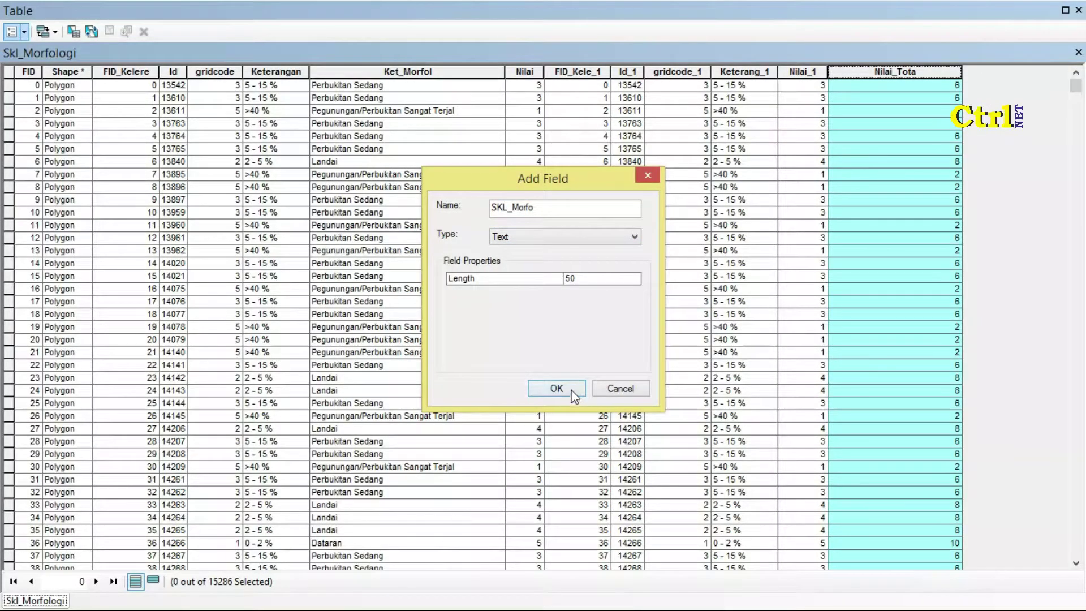
click(573, 395)
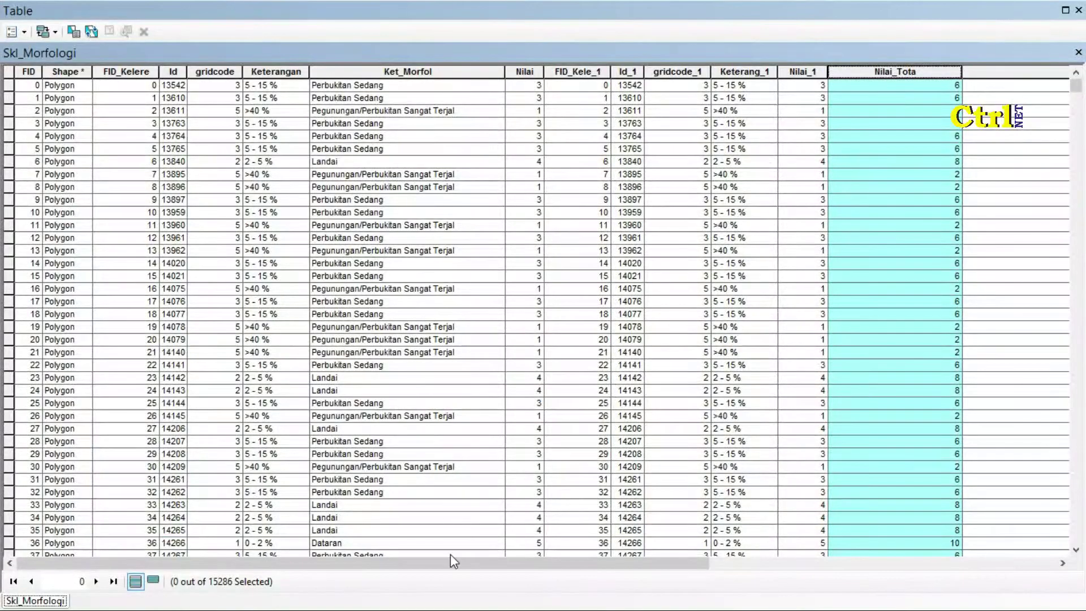
Narrow the Nilai_Tota column so it takes less room beside the SKL_Morfo column
drag(450, 565, 929, 559)
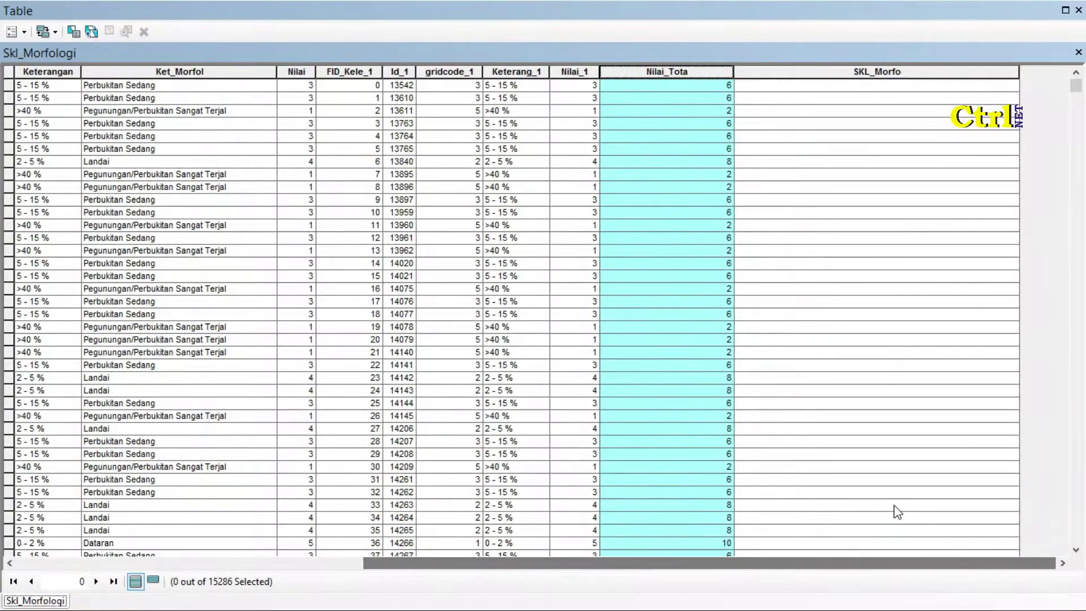
drag(734, 71, 681, 71)
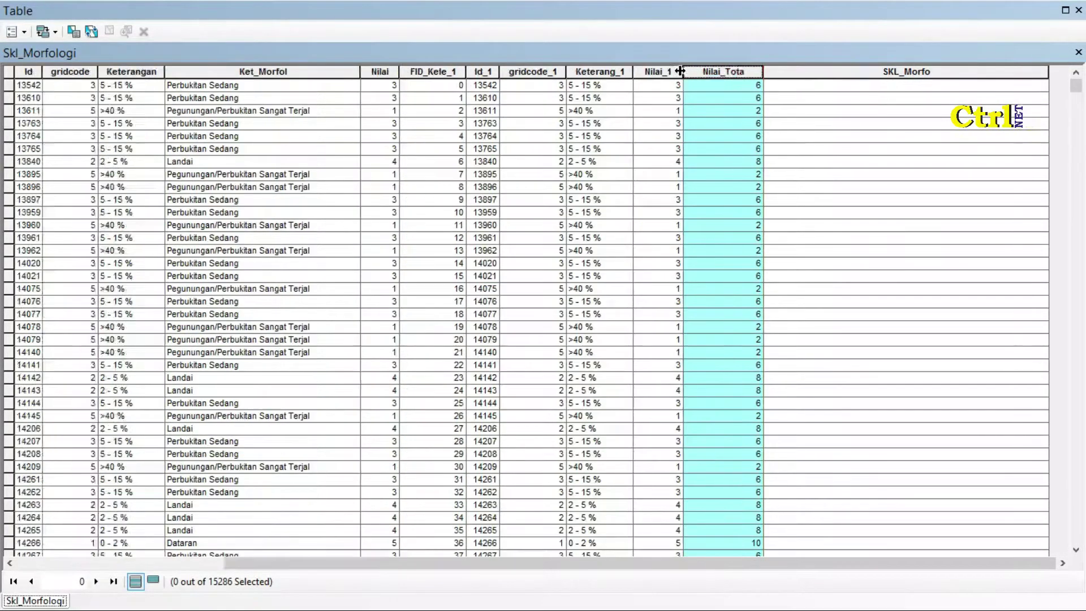
click(13, 70)
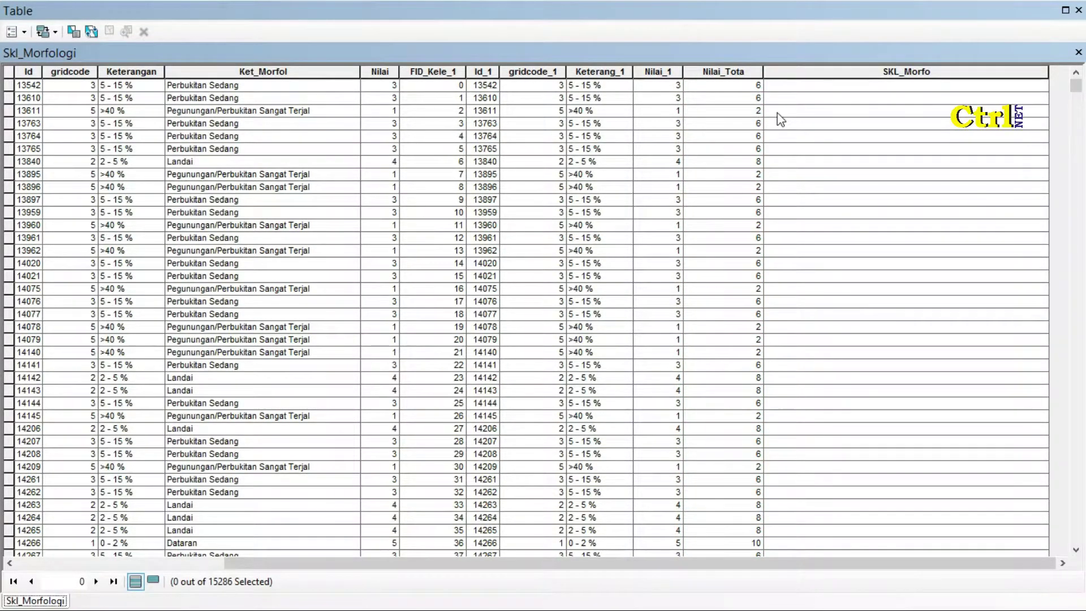
Sort the Skl_Morfologi table in ascending order by Nilai_Tota
click(845, 72)
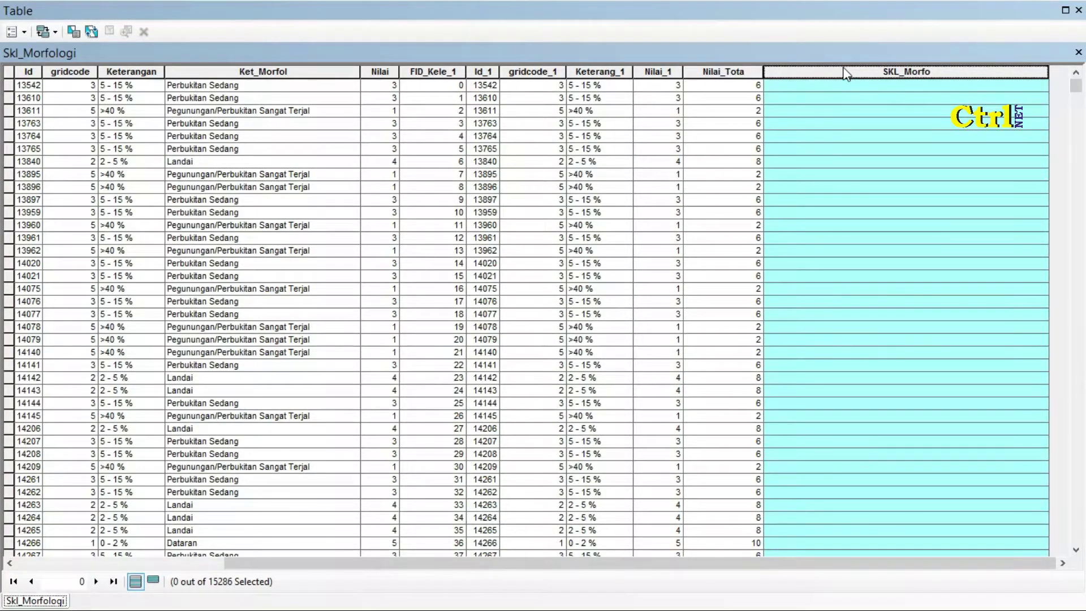
click(734, 73)
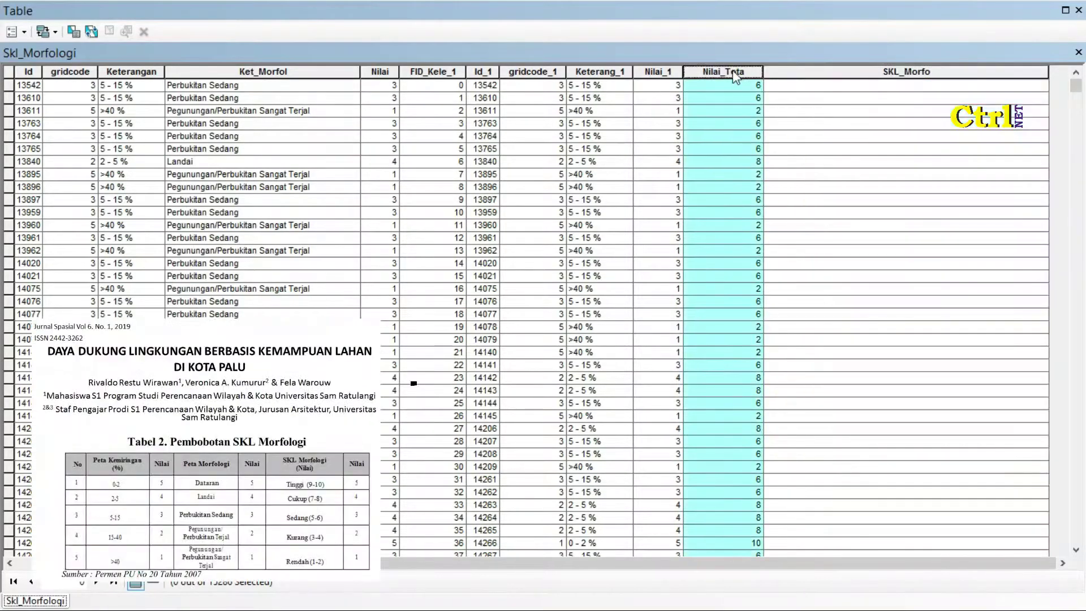
right_click(734, 75)
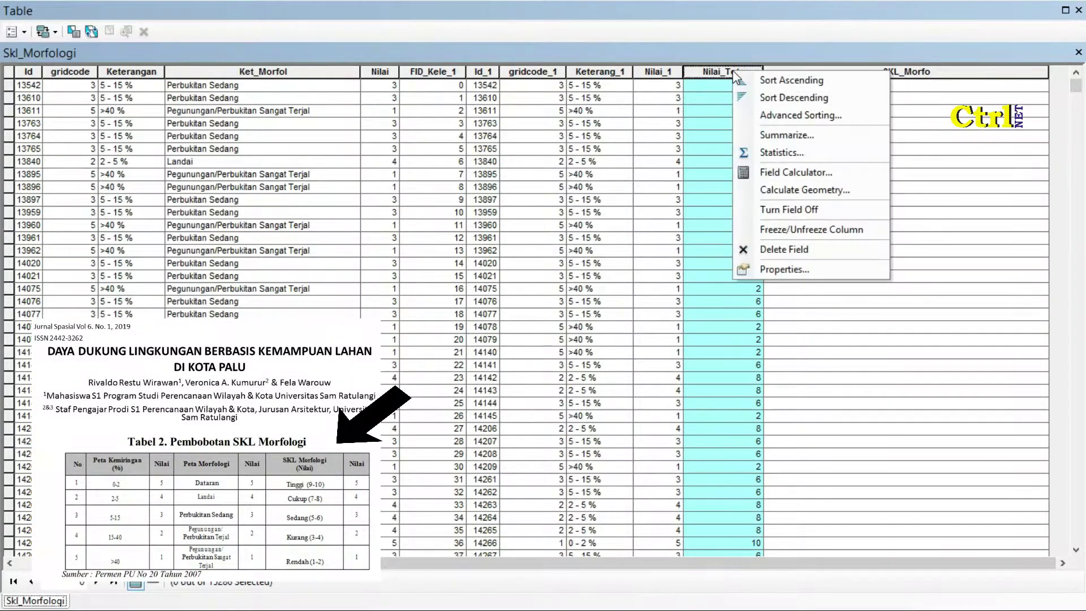
click(805, 84)
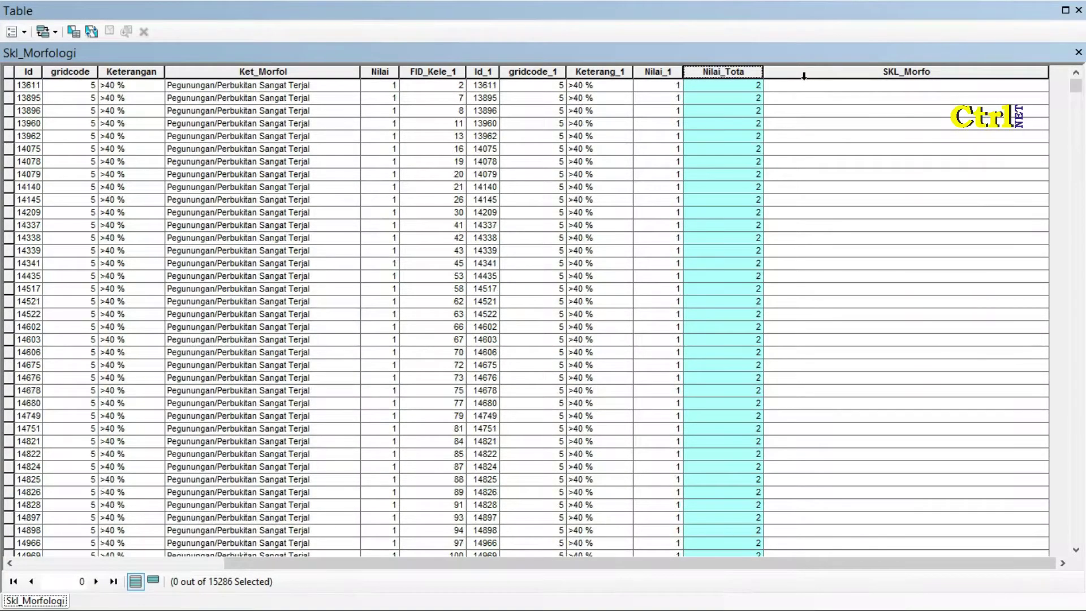
Select the records where "Nilai_Tota" = 2 by attributes and show only the selected records
click(899, 72)
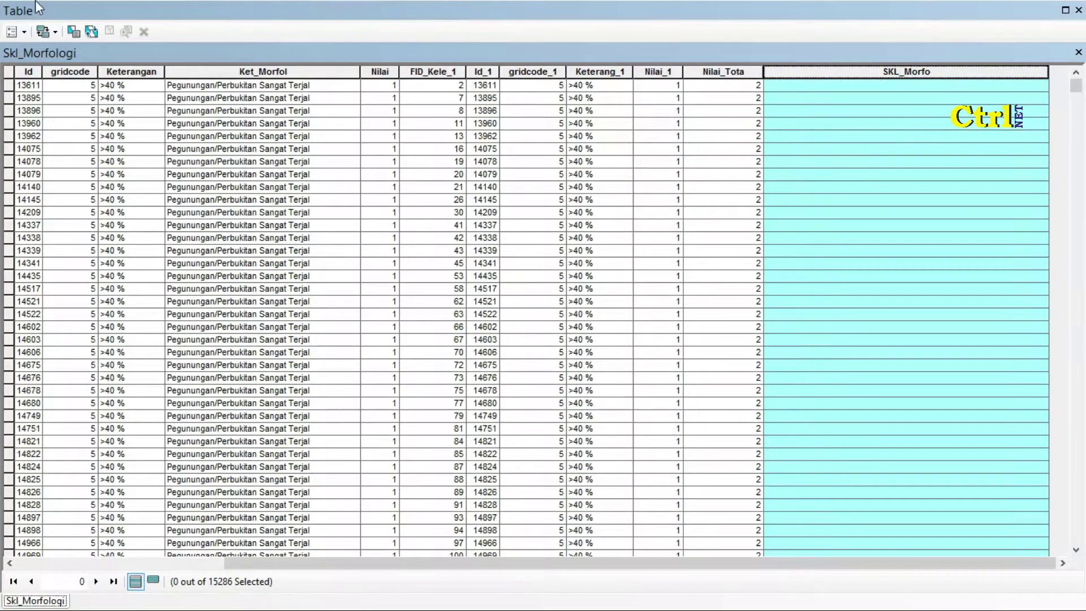
click(73, 31)
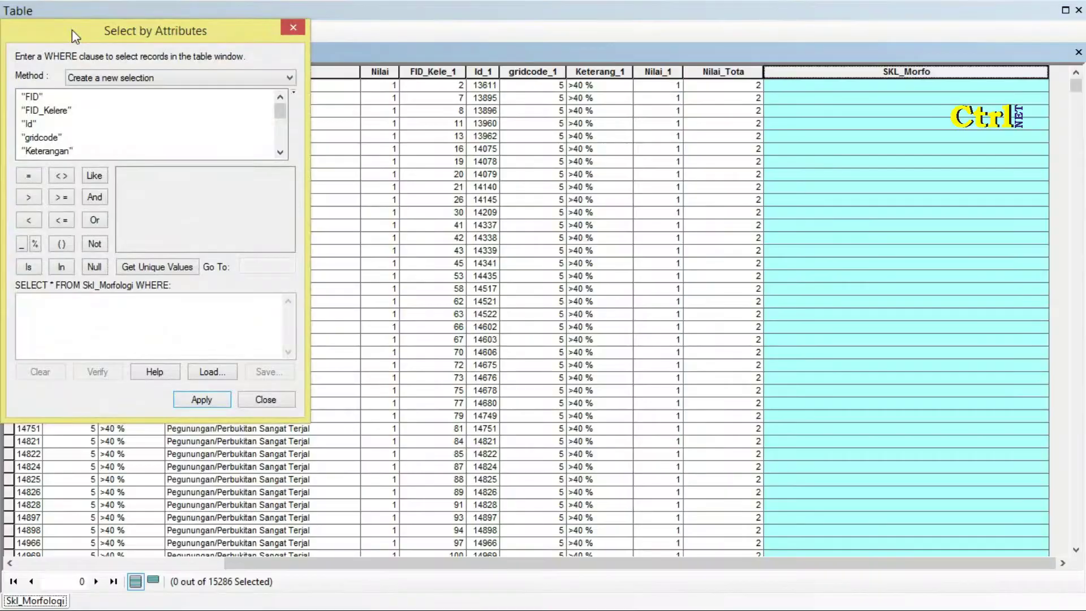
drag(279, 112, 280, 140)
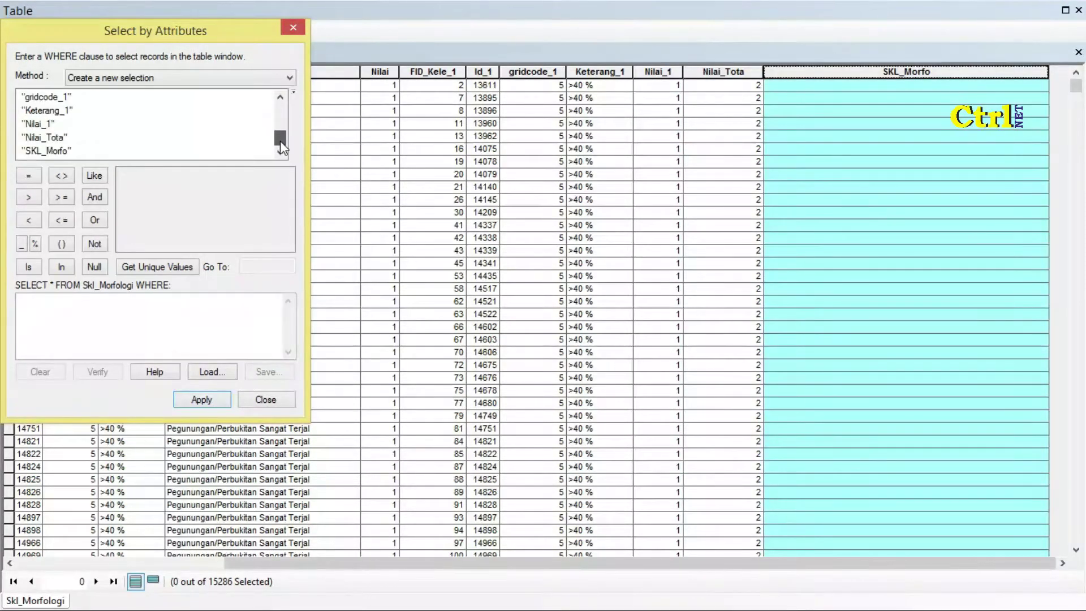
double_click(56, 138)
click(34, 176)
click(187, 268)
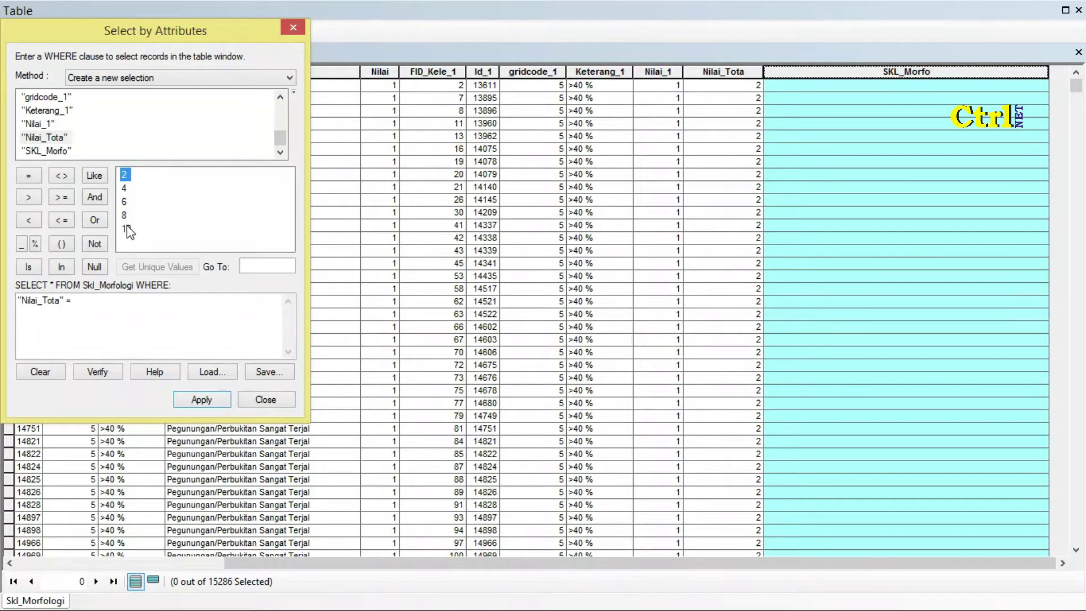
double_click(124, 176)
click(210, 399)
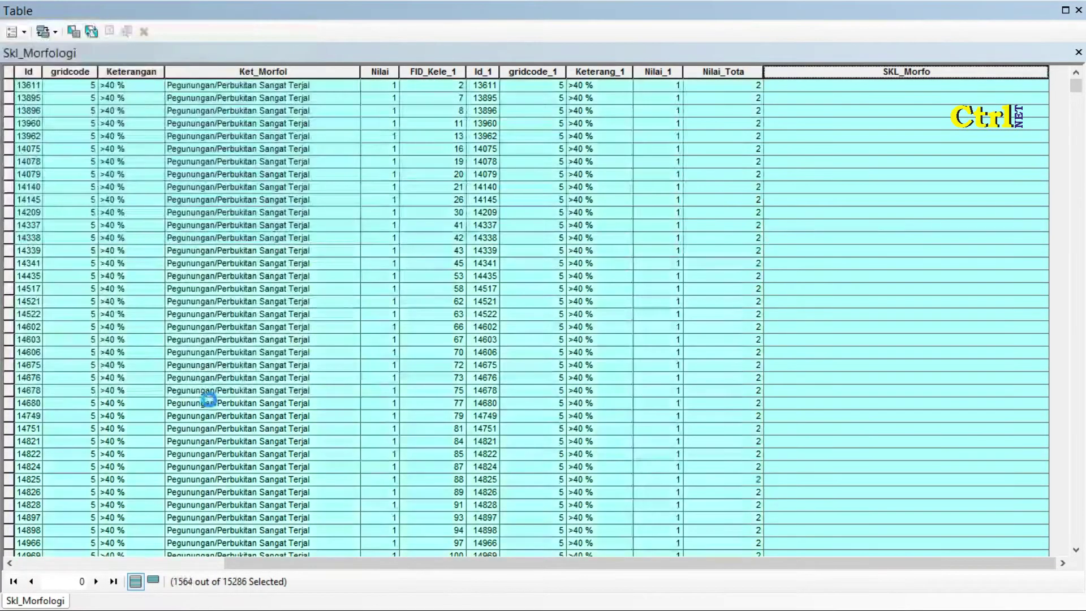
right_click(875, 70)
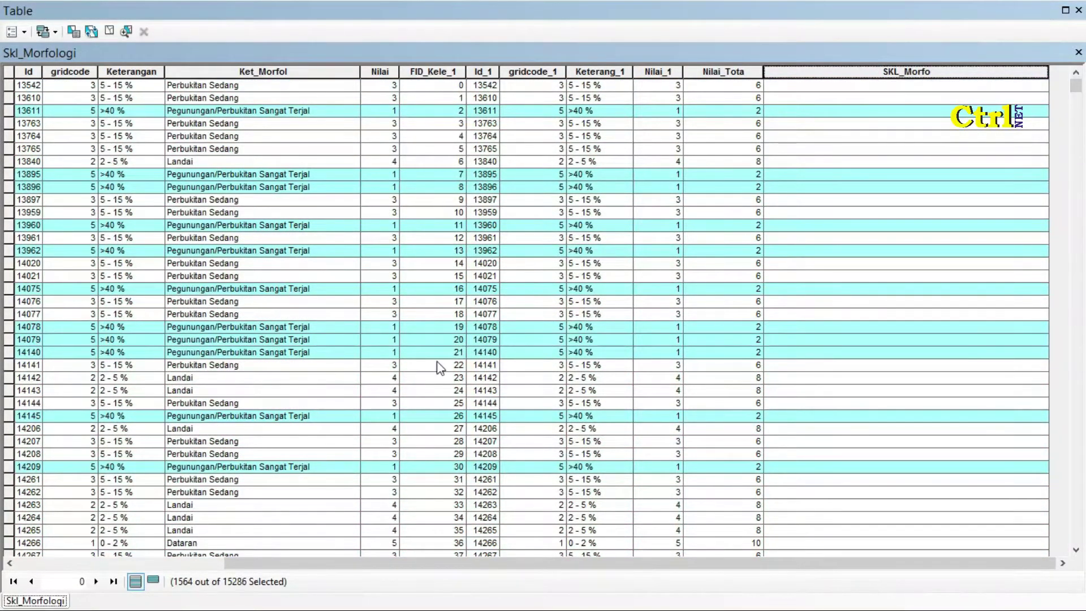
click(154, 582)
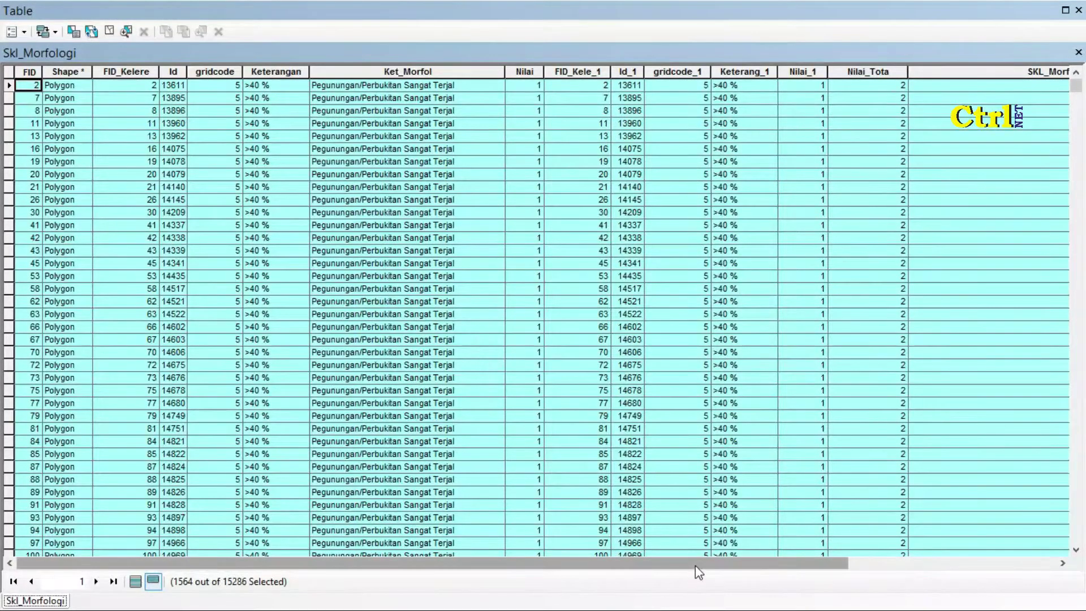
Calculate SKL_Morfo as "Rendah" for the selected records with the Field Calculator
drag(695, 565, 901, 565)
click(850, 69)
right_click(853, 69)
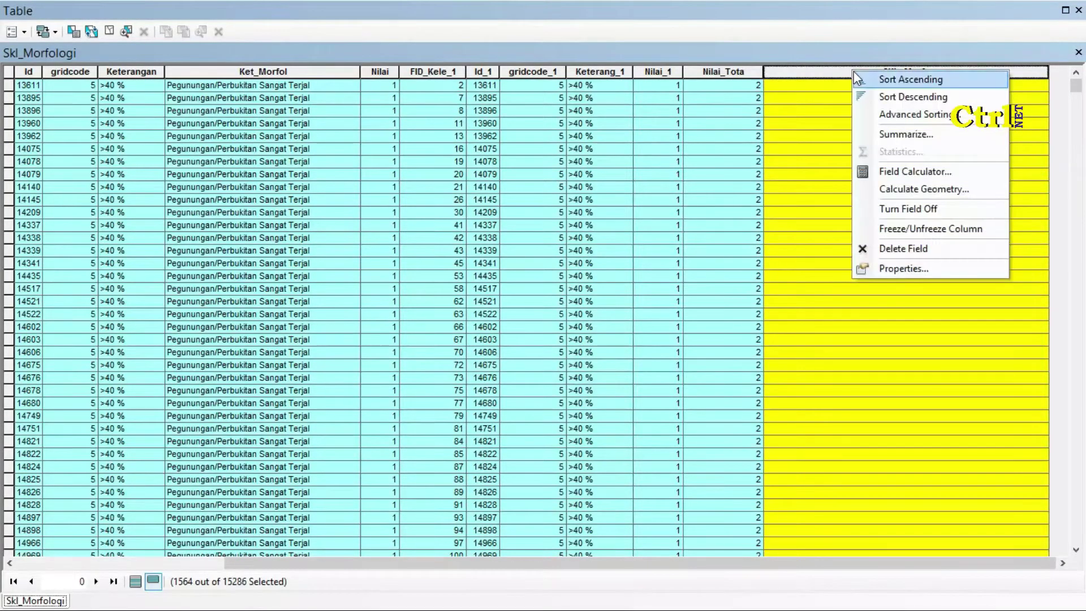
click(932, 171)
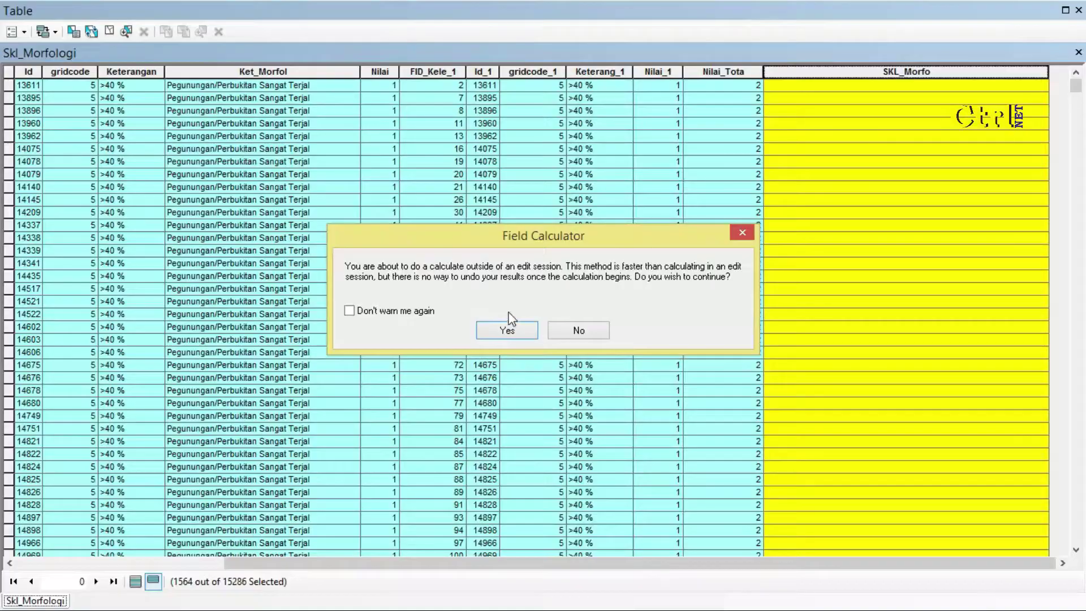
click(506, 331)
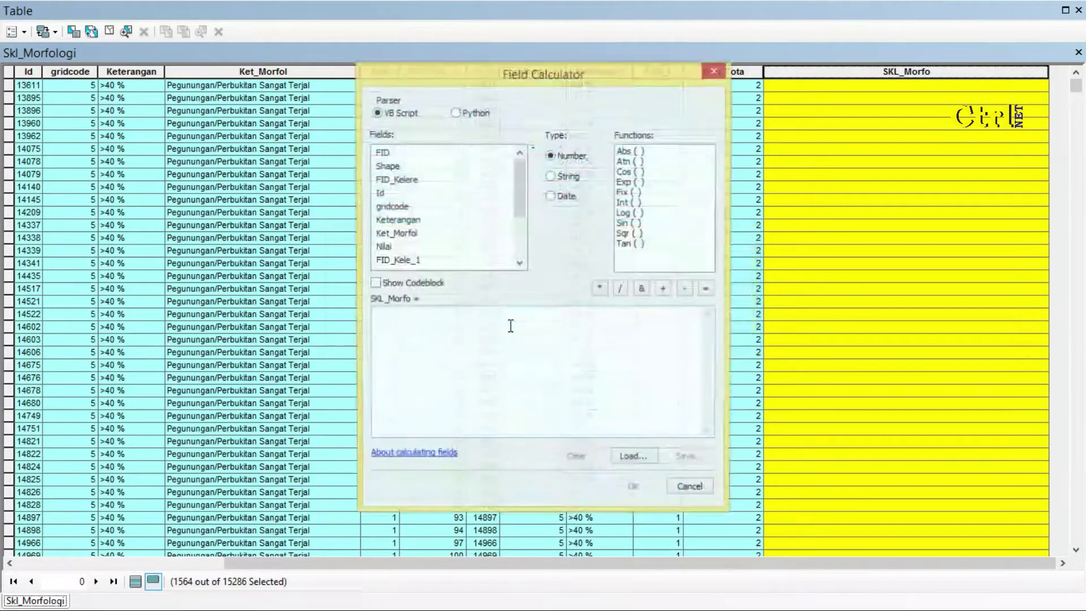
click(481, 327)
text(")
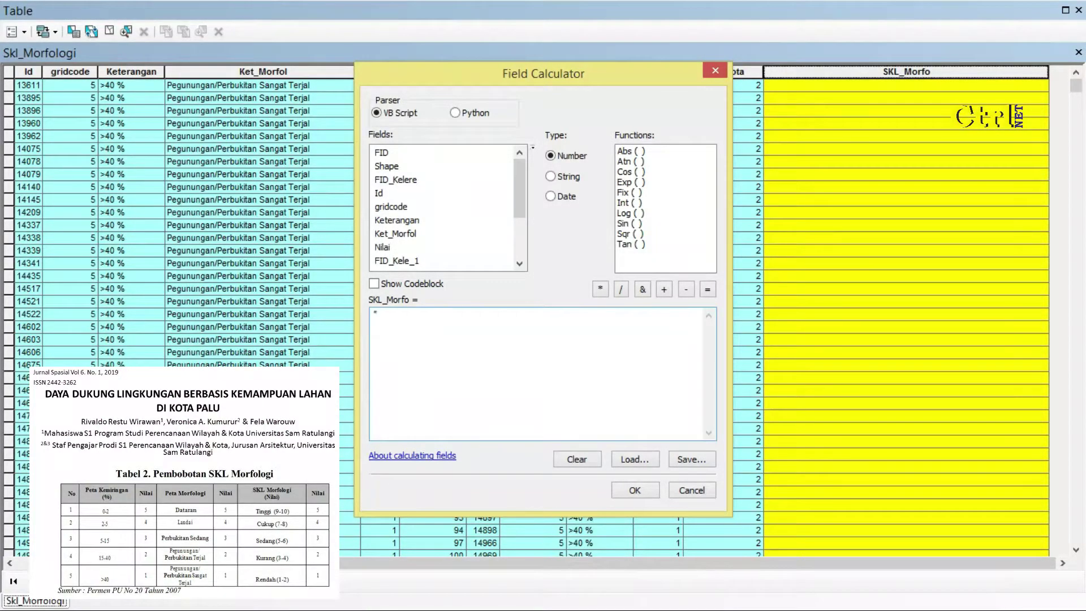
text(Rendah)
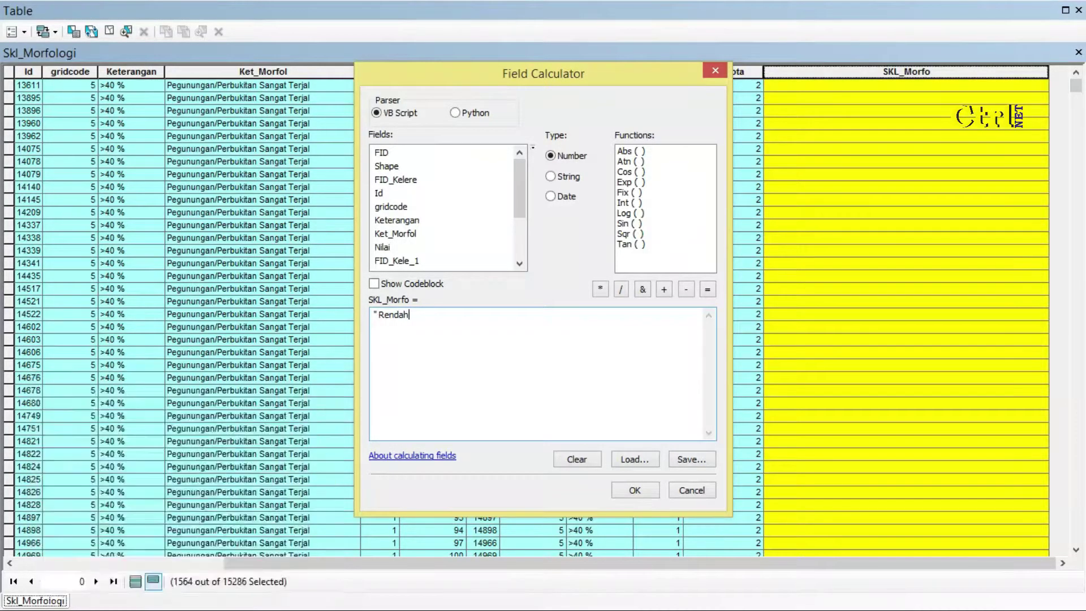
click(648, 490)
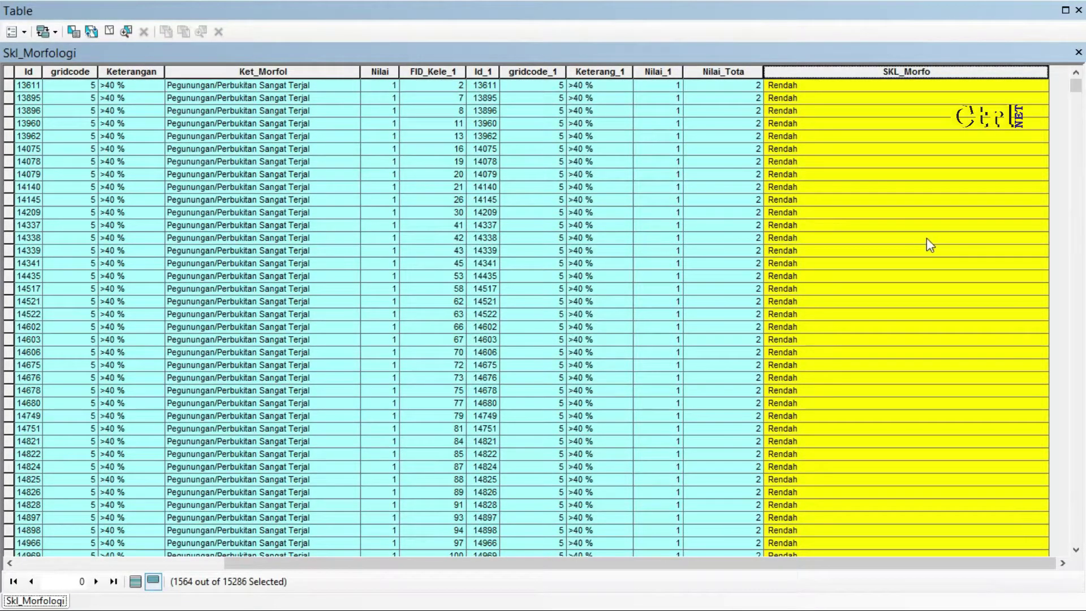
Reopen Select by Attributes and clear the previous WHERE clause
click(75, 30)
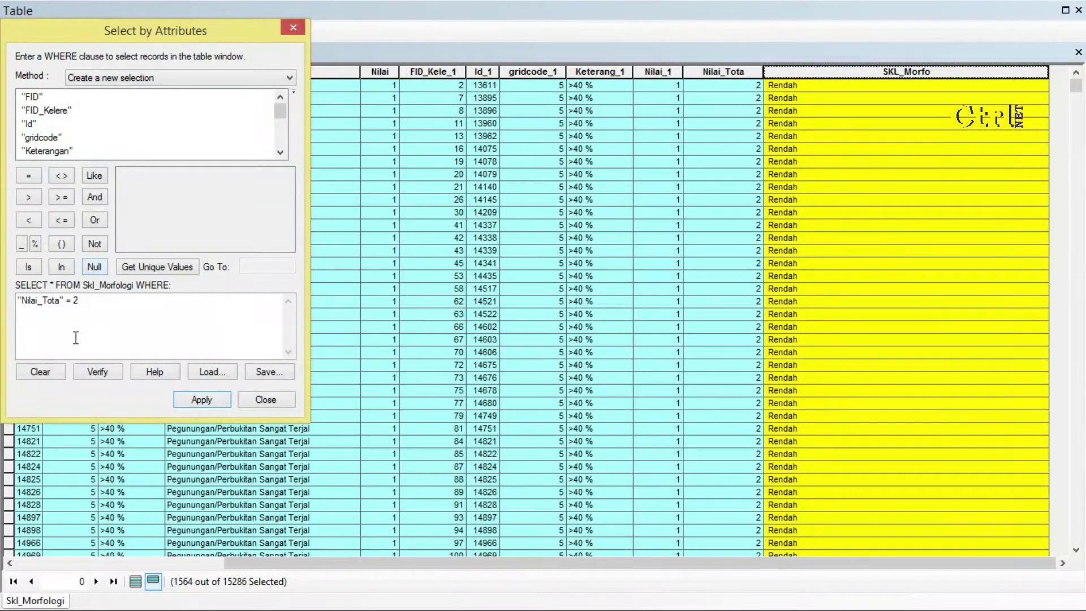
click(55, 374)
drag(280, 111, 279, 138)
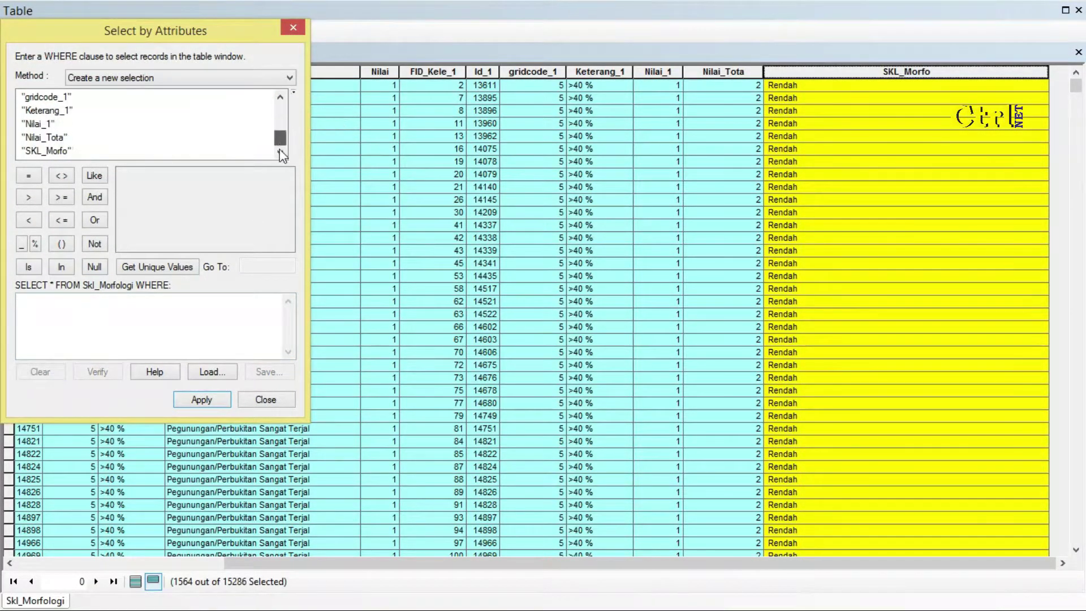
double_click(56, 151)
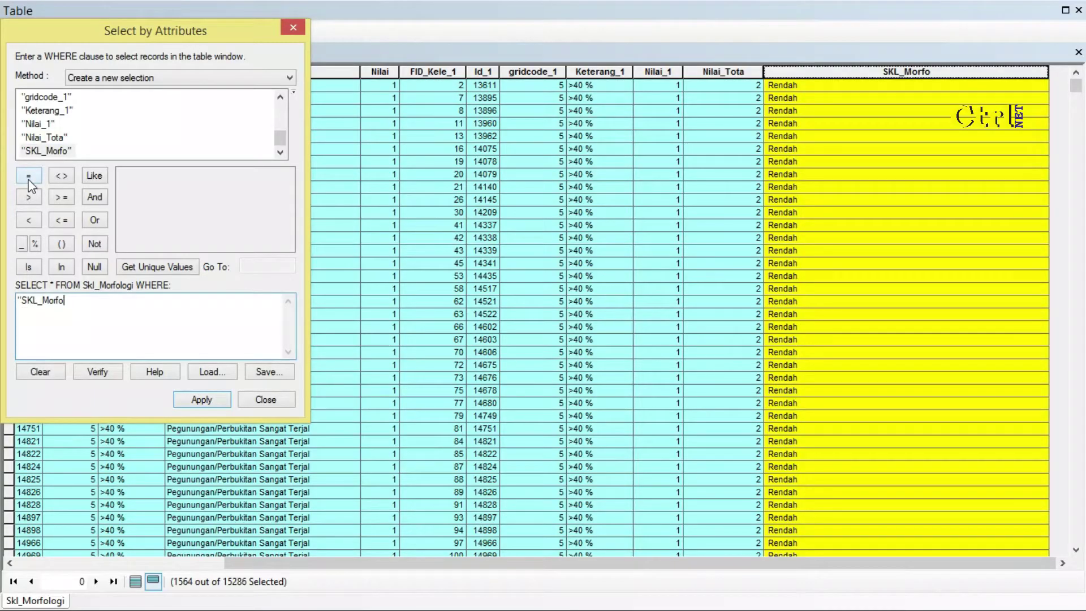
key(BackSpace)
key(BackSpace)
key(BackSpace)
key(BackSpace)
key(BackSpace)
key(BackSpace)
key(BackSpace)
key(BackSpace)
key(BackSpace)
key(BackSpace)
Select the records where "Nilai_Tota" = 4 and close the query dialog
double_click(35, 137)
click(30, 171)
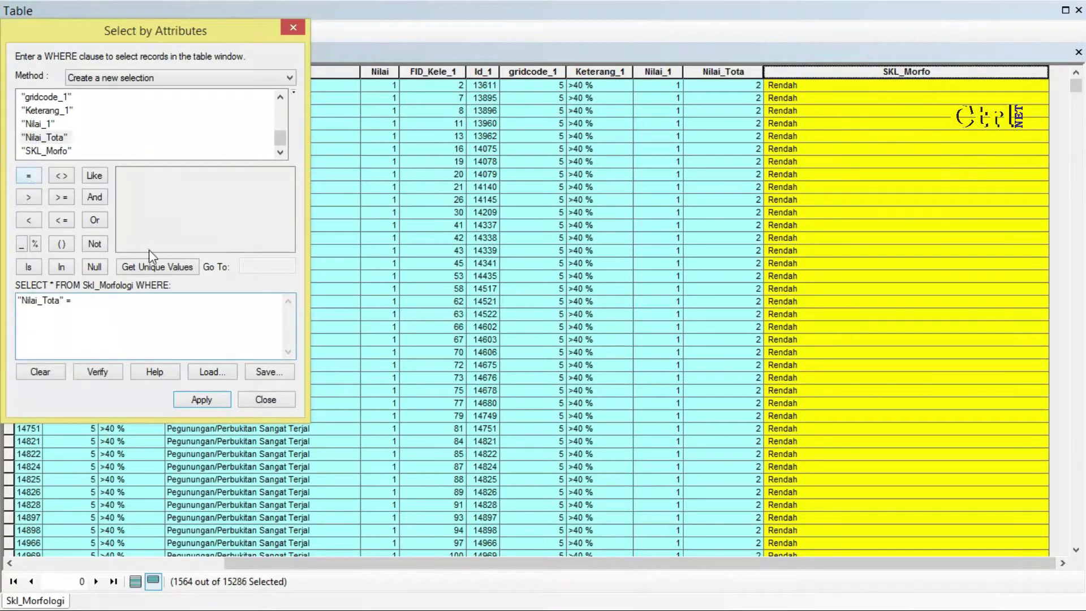
click(153, 265)
double_click(124, 188)
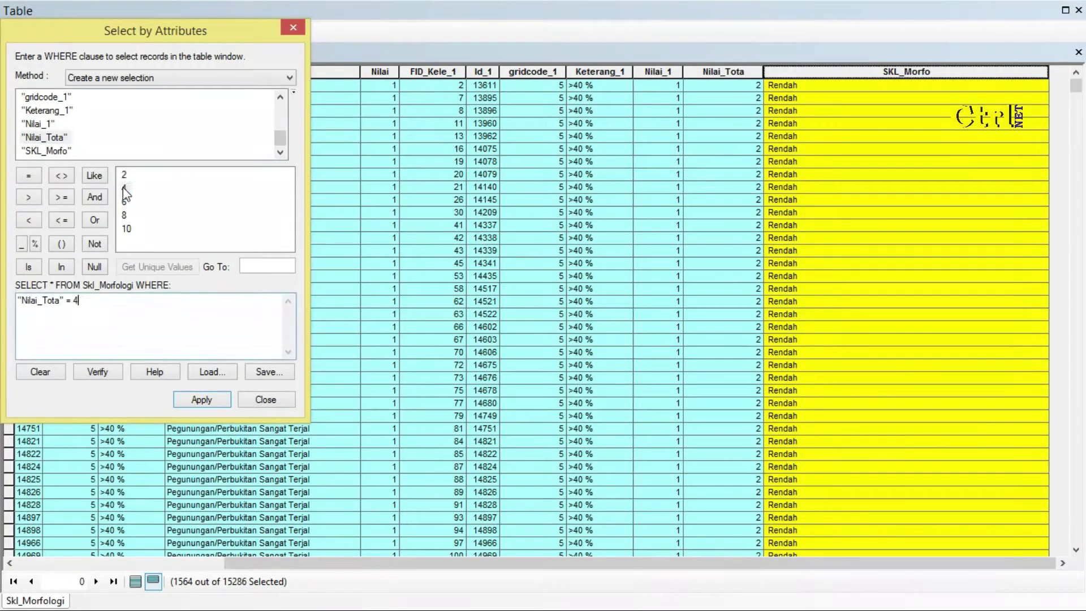
click(202, 399)
click(265, 399)
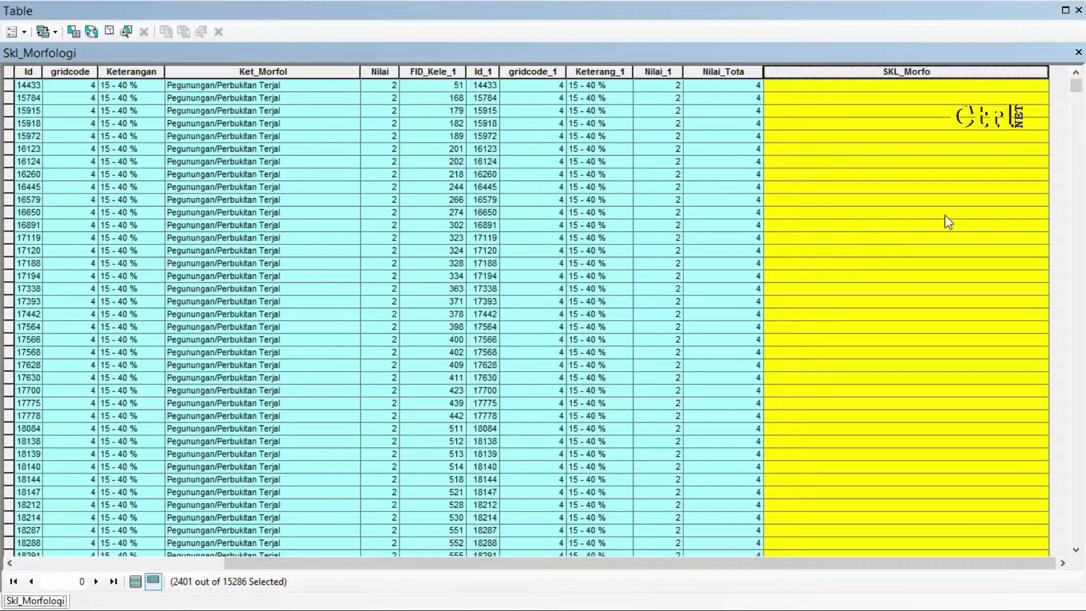
Calculate SKL_Morfo as "Kurang" for the selected records with the Field Calculator
right_click(899, 71)
click(953, 165)
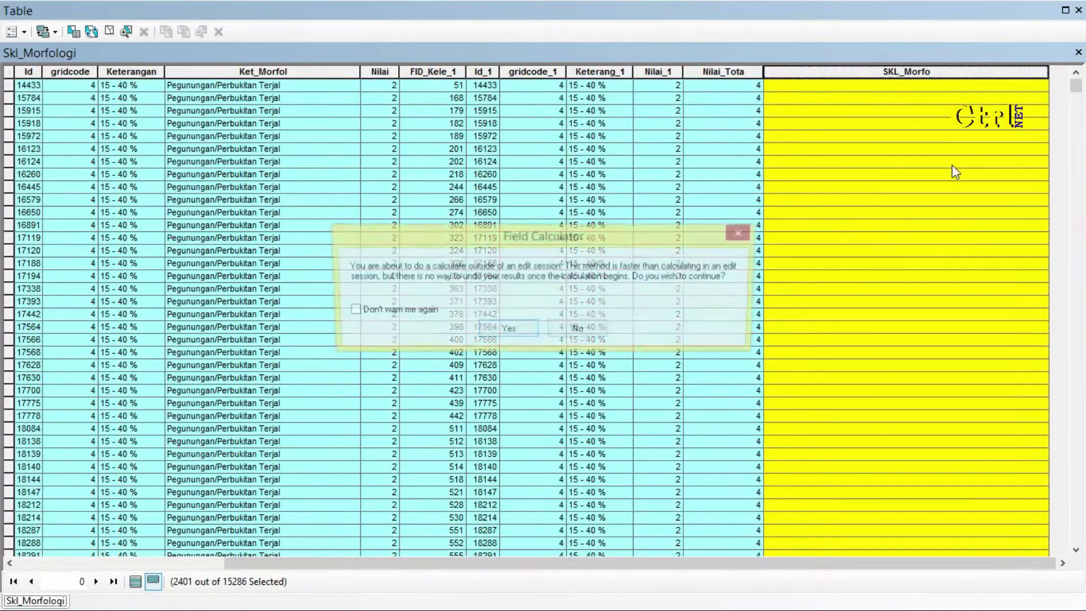
click(507, 333)
drag(412, 314, 379, 315)
text(Sedang)
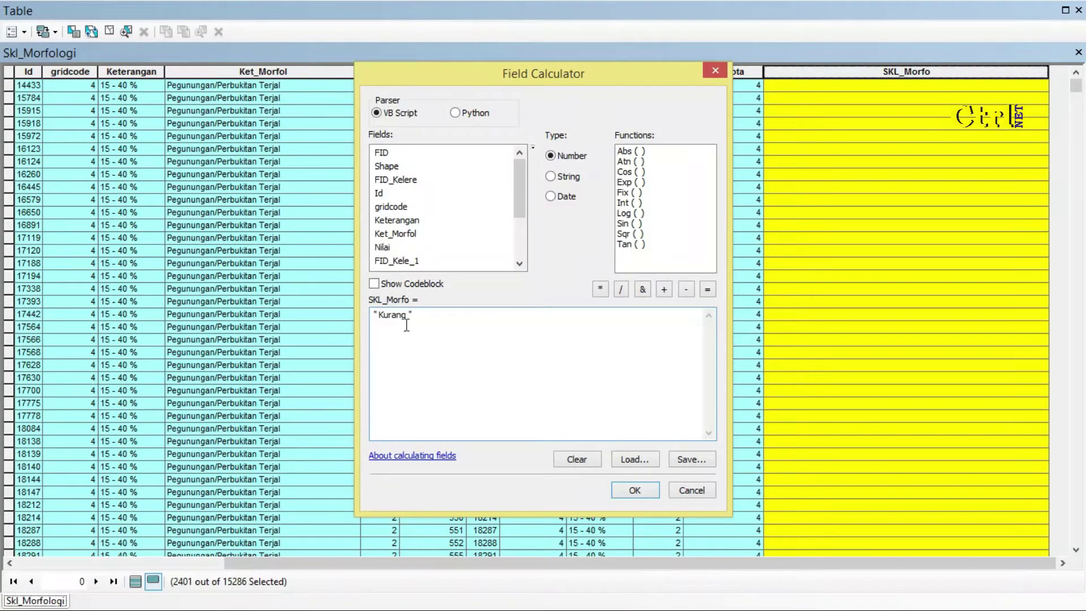
click(634, 490)
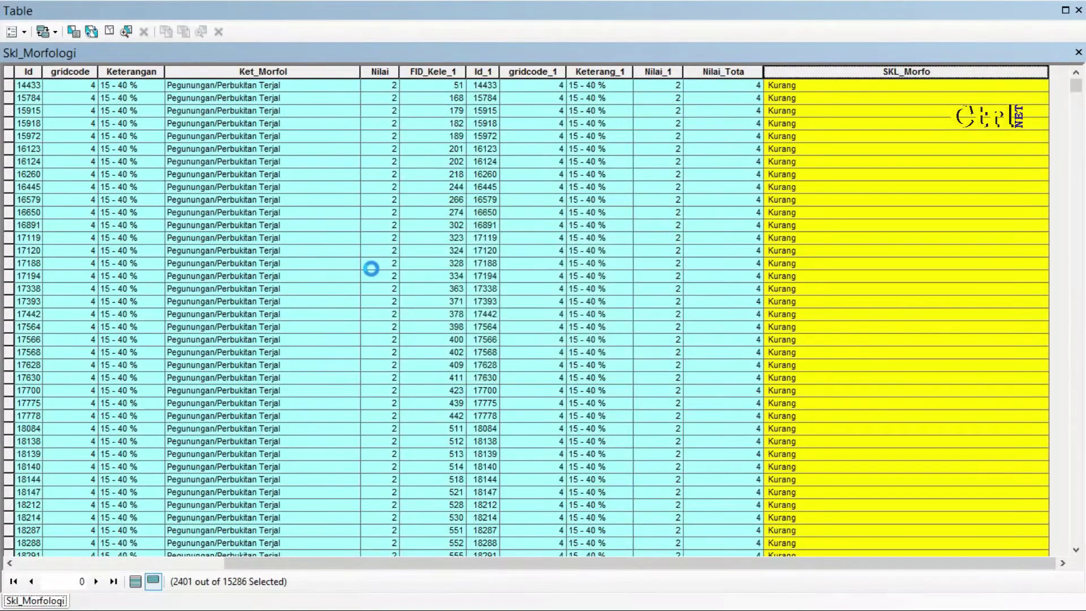
Replace the previous attribute query and select the records where "Nilai_Tota" = 6
click(78, 31)
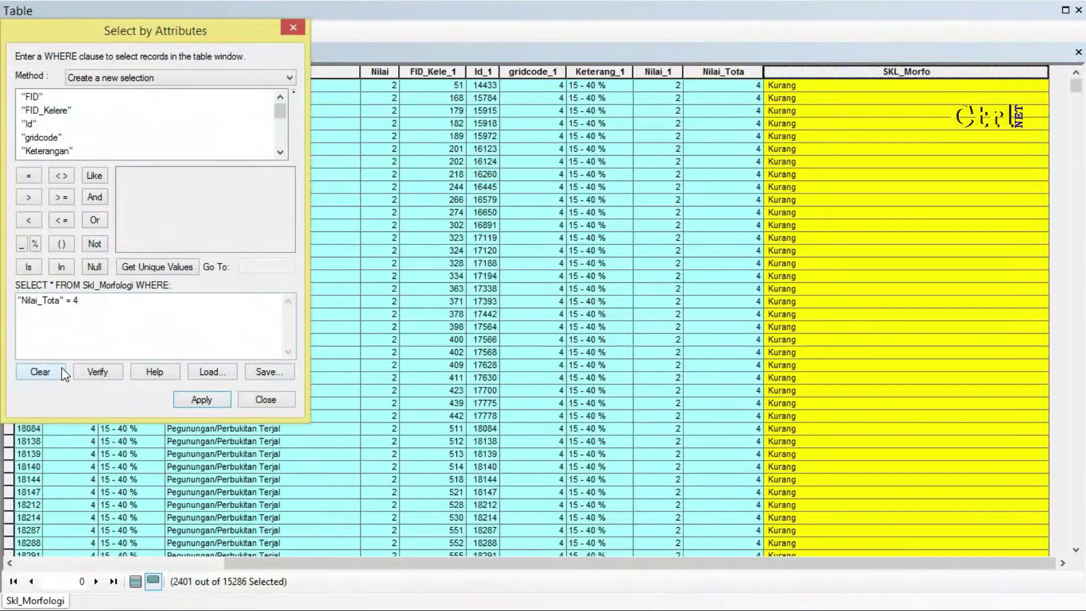
click(40, 371)
drag(280, 96, 279, 138)
double_click(53, 136)
click(29, 175)
click(142, 268)
double_click(123, 201)
click(202, 400)
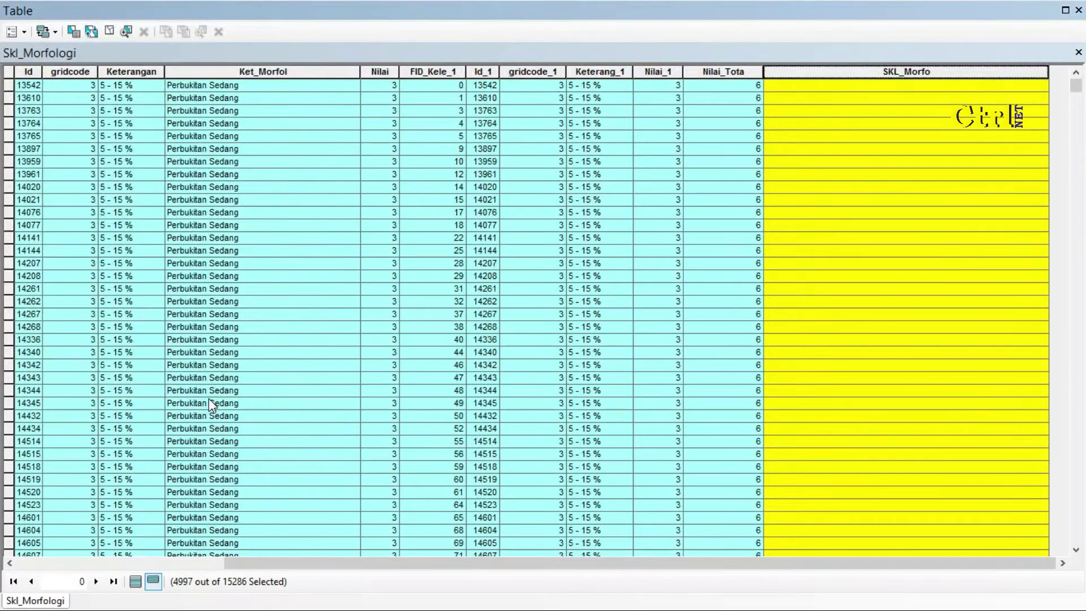
Calculate SKL_Morfo as "Sedang" for the selected records with the Field Calculator
right_click(871, 70)
click(919, 171)
click(526, 334)
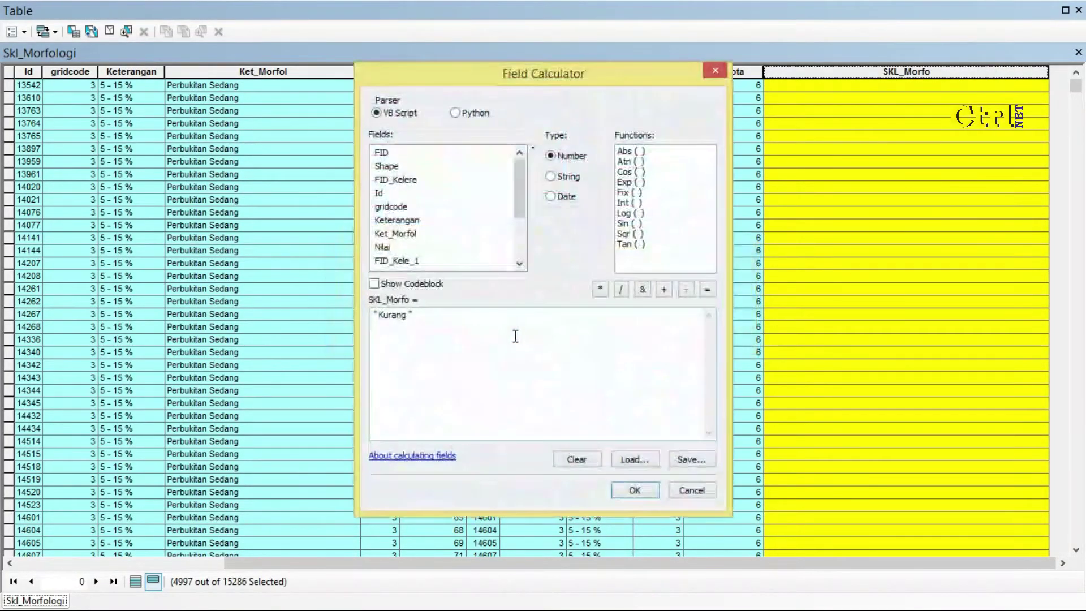
drag(412, 315, 381, 316)
text(Sedang)
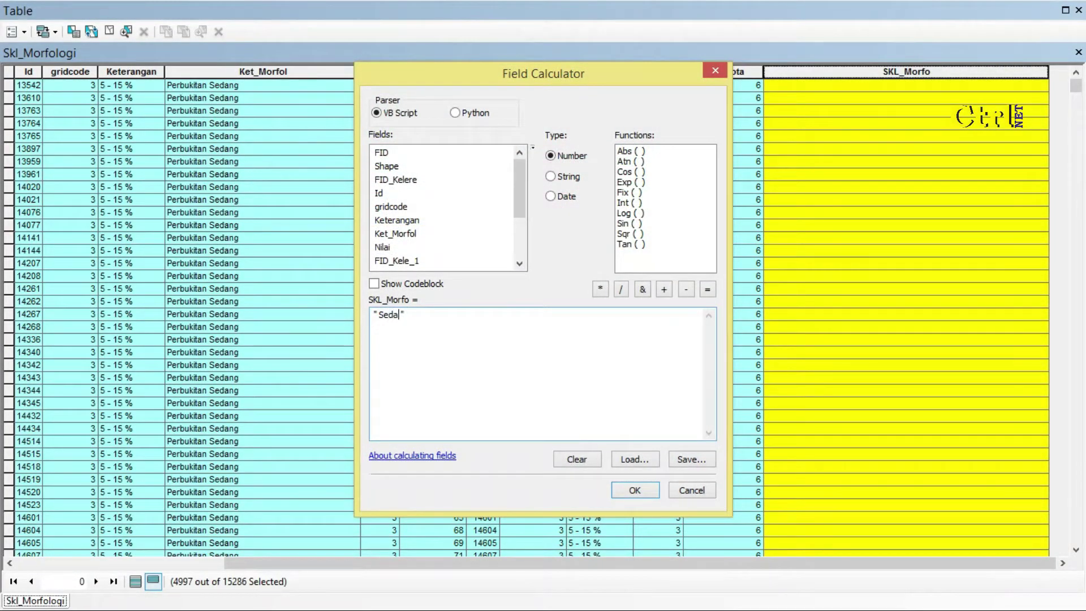
click(635, 490)
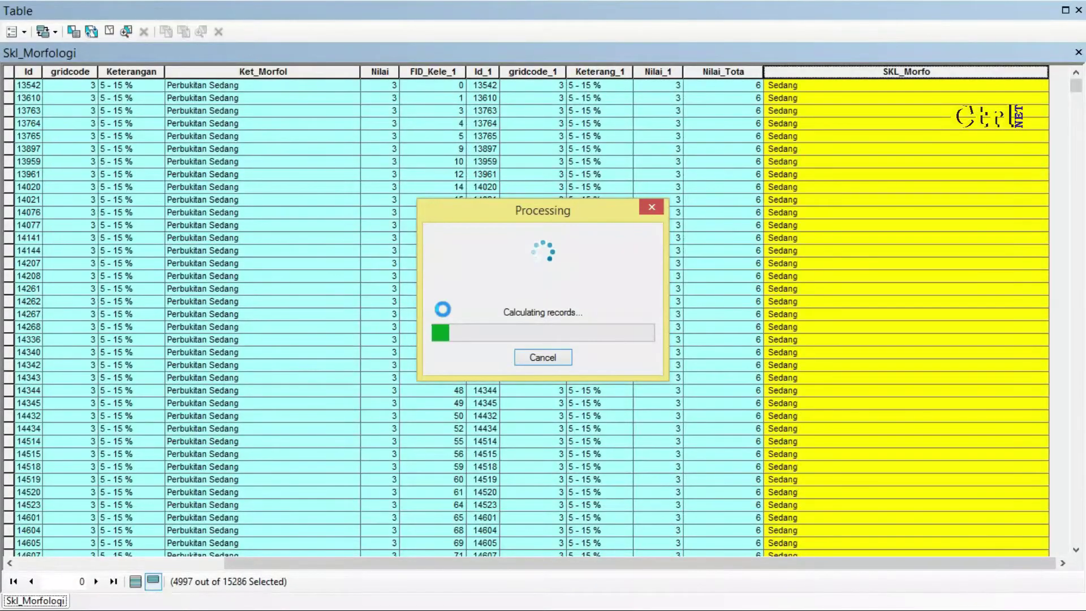
Replace the previous attribute query and select the records where "Nilai_Tota" = 8
click(74, 31)
click(41, 371)
scroll(279, 152, down, 3)
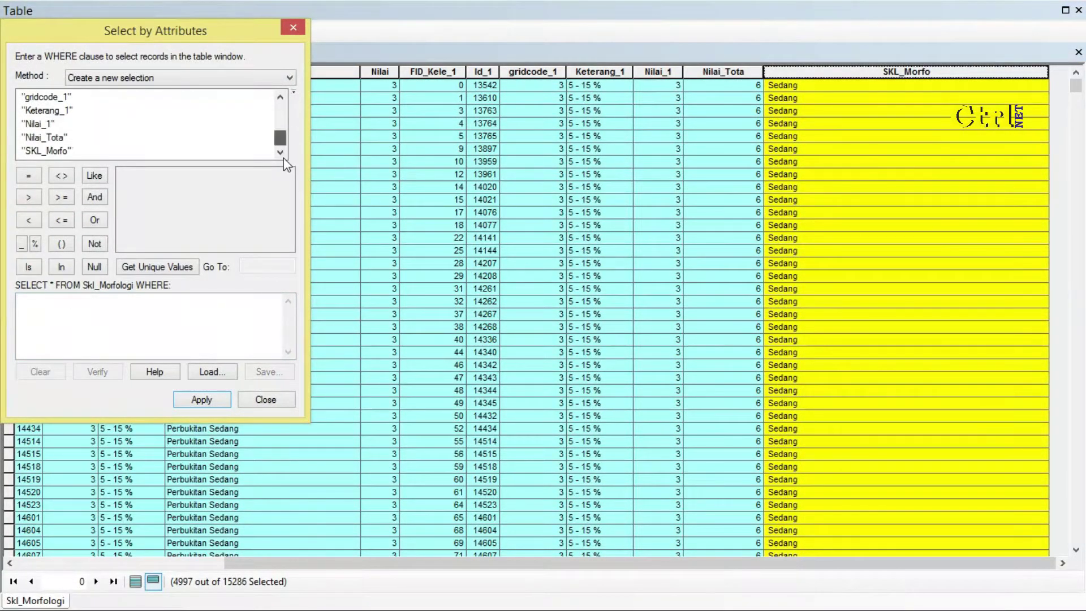
double_click(44, 137)
click(29, 175)
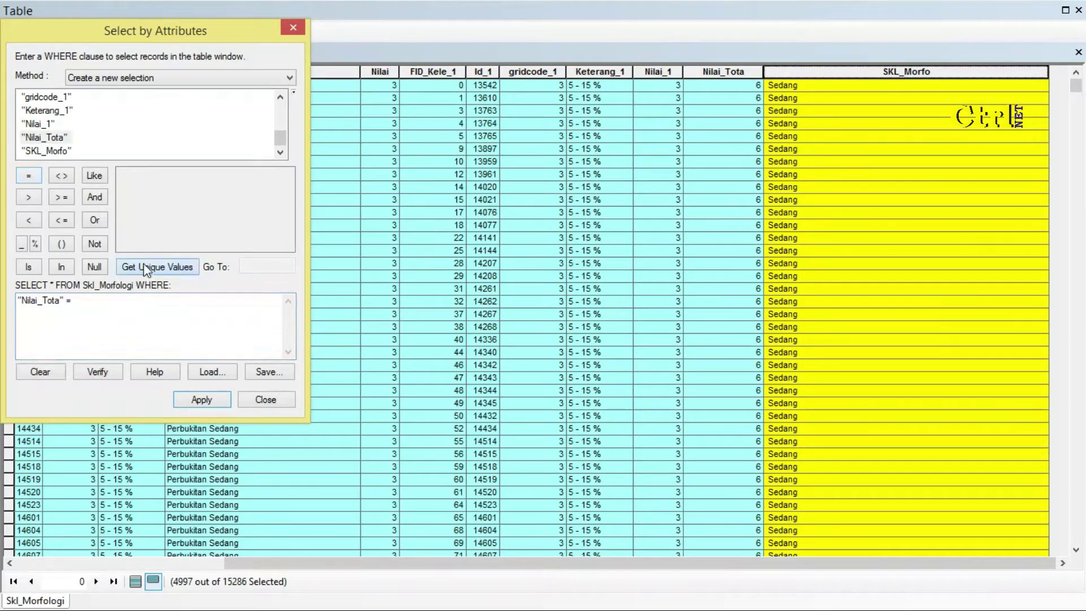
click(146, 267)
double_click(124, 215)
click(201, 398)
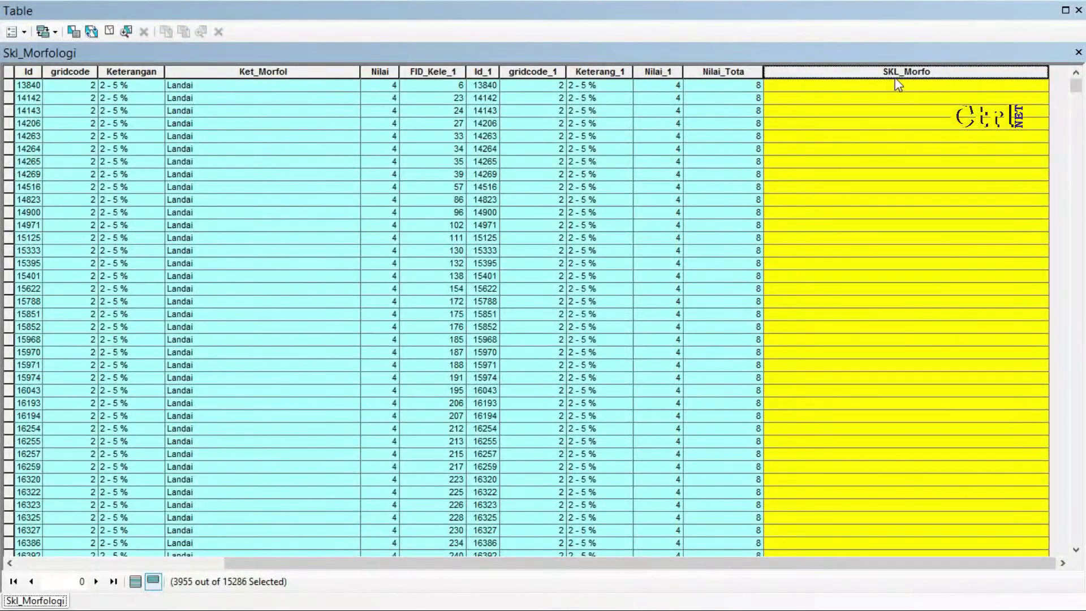
Calculate SKL_Morfo as "Cukup" for the selected records with the Field Calculator
right_click(897, 74)
click(955, 176)
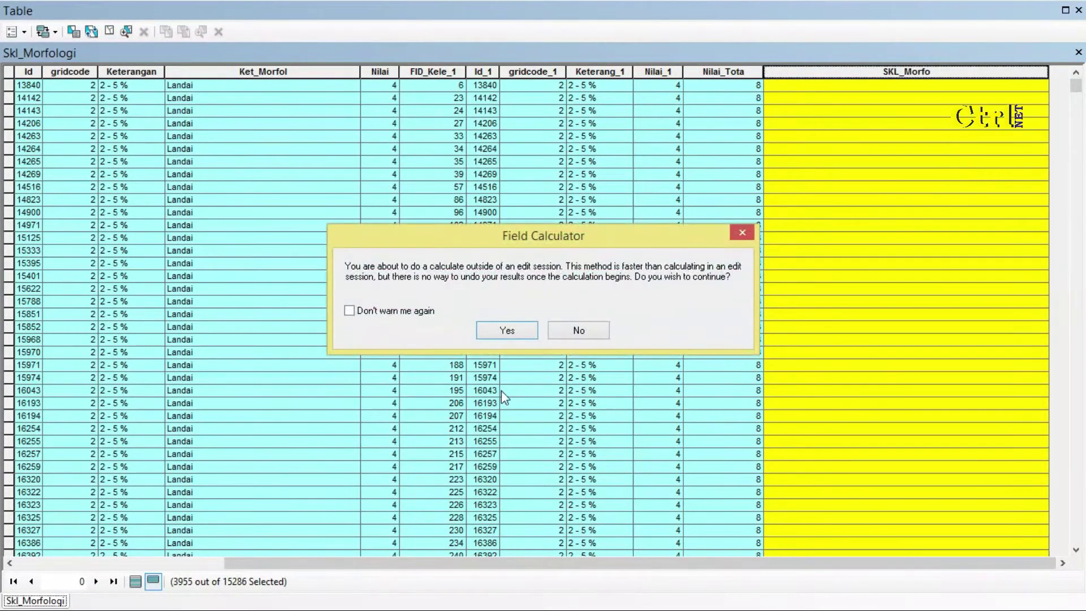
click(505, 331)
drag(407, 313, 378, 314)
text(Cukup)
click(626, 488)
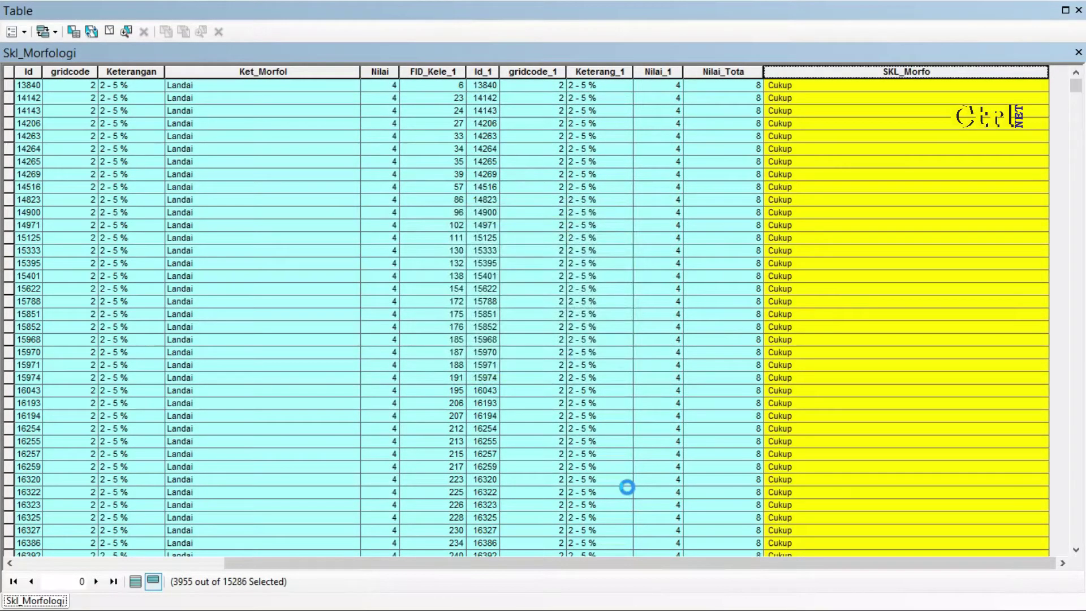
Replace the previous attribute query and select the records where "Nilai_Tota" = 10
click(74, 32)
click(40, 372)
drag(280, 111, 280, 138)
double_click(56, 137)
click(28, 175)
click(158, 267)
double_click(127, 229)
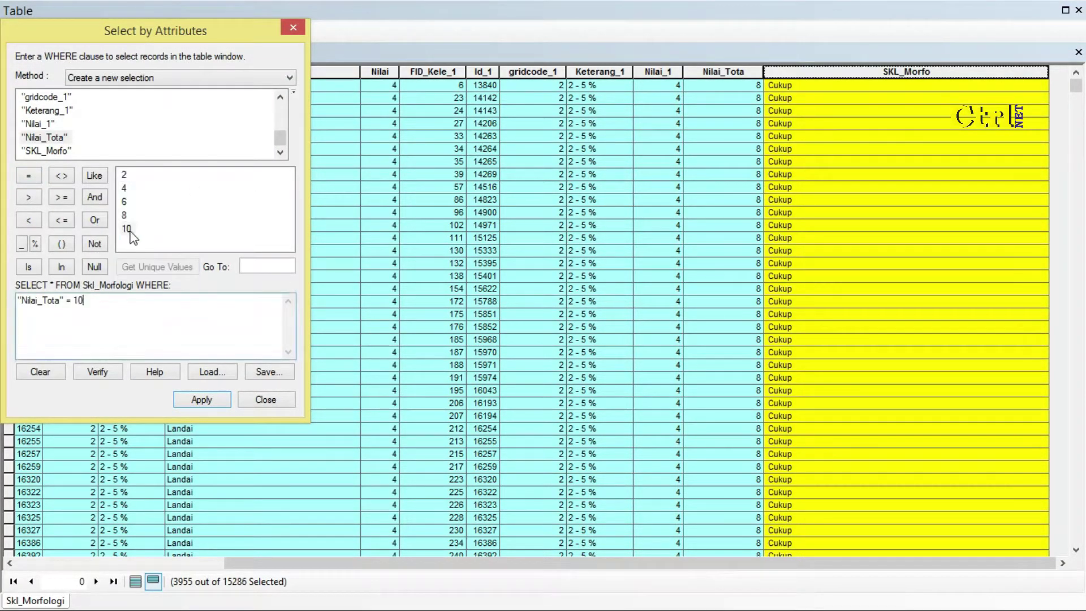
click(209, 399)
Calculate SKL_Morfo as "Tinggi" for the selected records with the Field Calculator
right_click(886, 72)
click(947, 171)
click(503, 327)
double_click(404, 314)
key(Left)
text(Tinggi)
key(Delete)
key(Delete)
key(Delete)
click(630, 489)
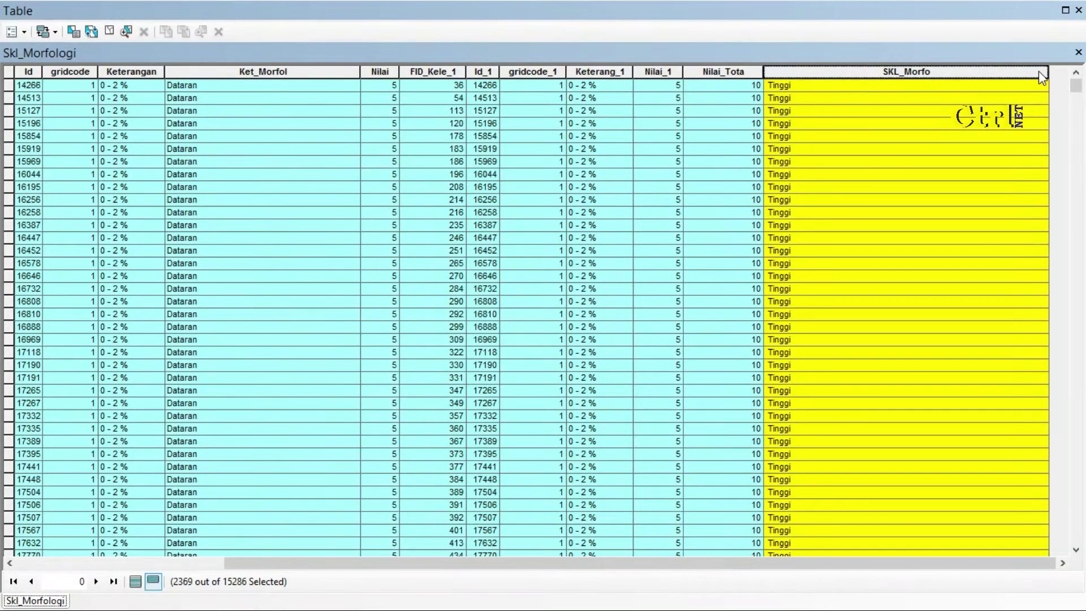
Narrow the SKL_Morfo column, show all records with the selection cleared, and close the attribute table
drag(1049, 72, 849, 72)
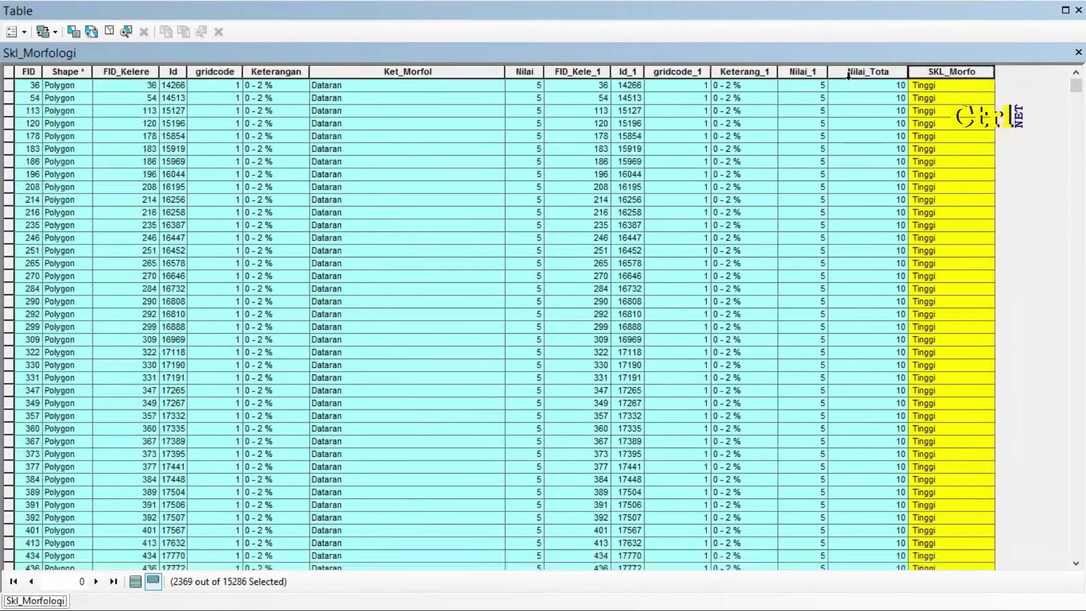
click(135, 582)
click(10, 74)
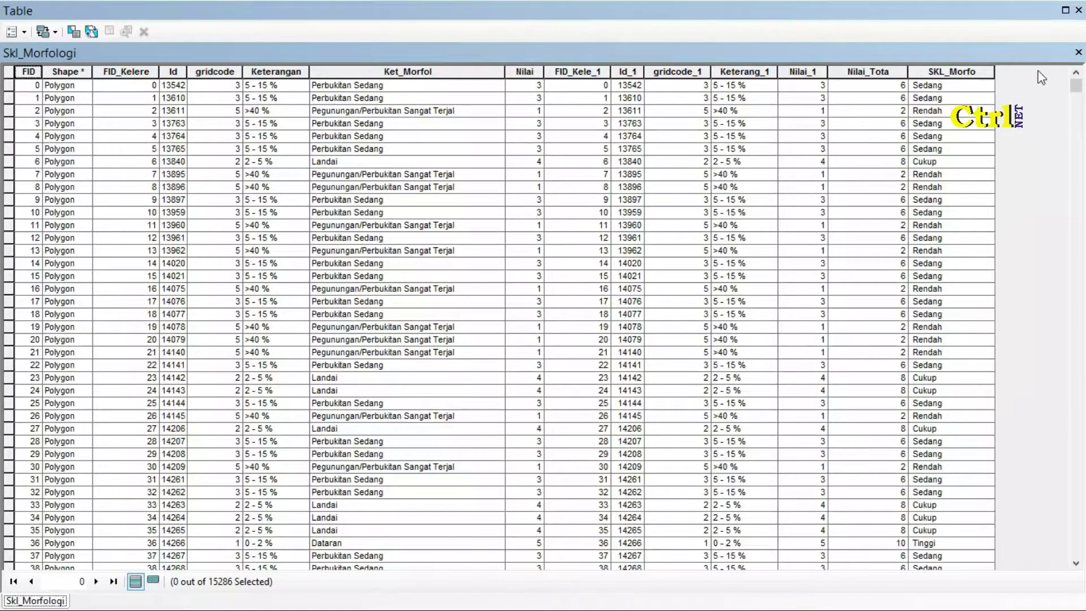
click(1078, 52)
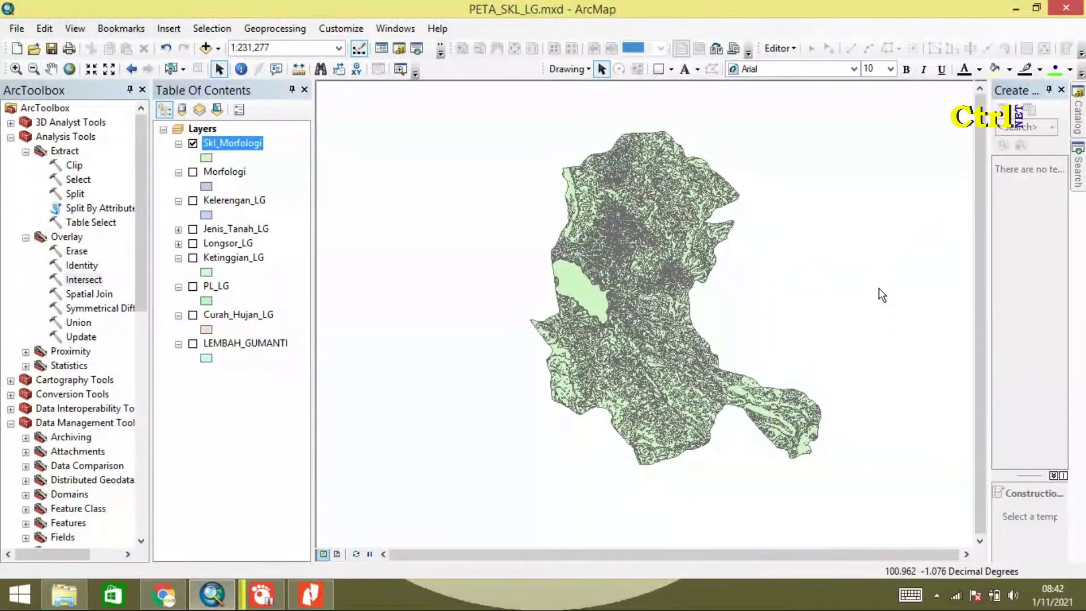
Symbolize the Skl_Morfologi layer by unique values of SKL_Morfo, adding all values and switching off <all other values>
right_click(239, 147)
click(310, 476)
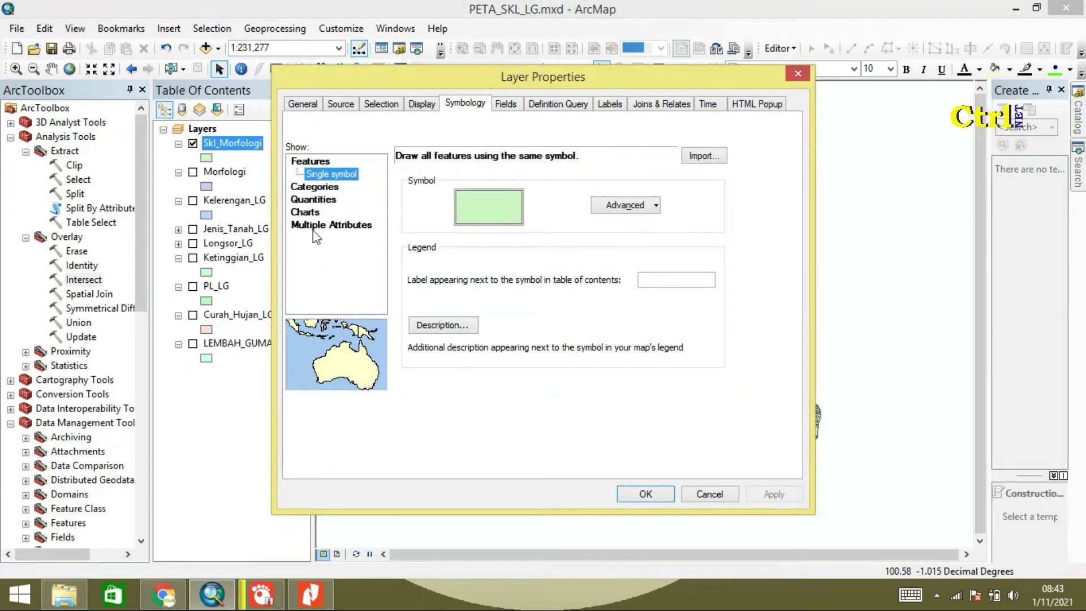
click(333, 188)
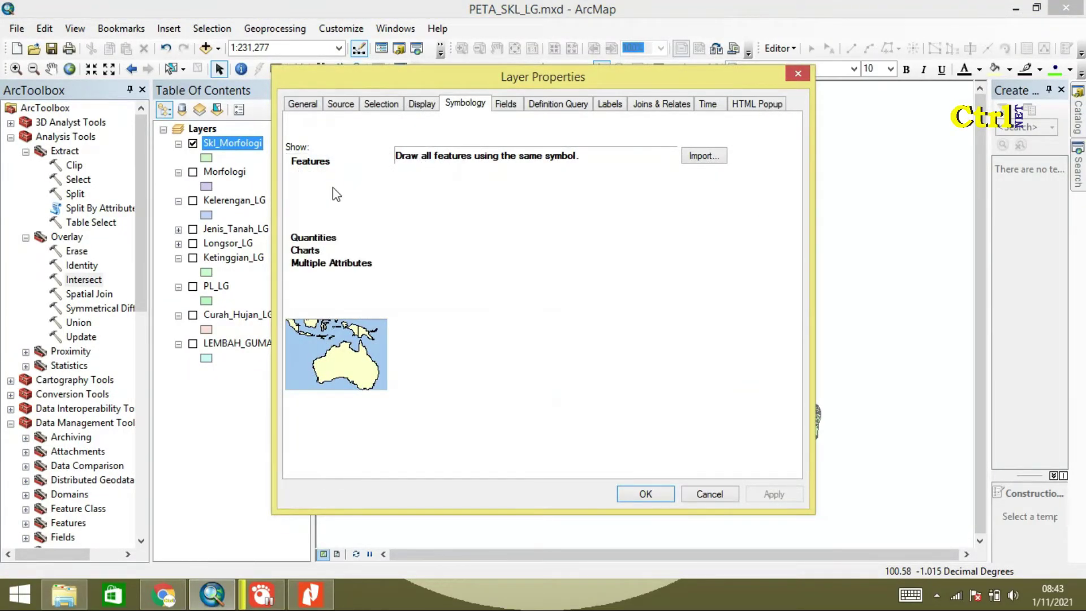
click(547, 188)
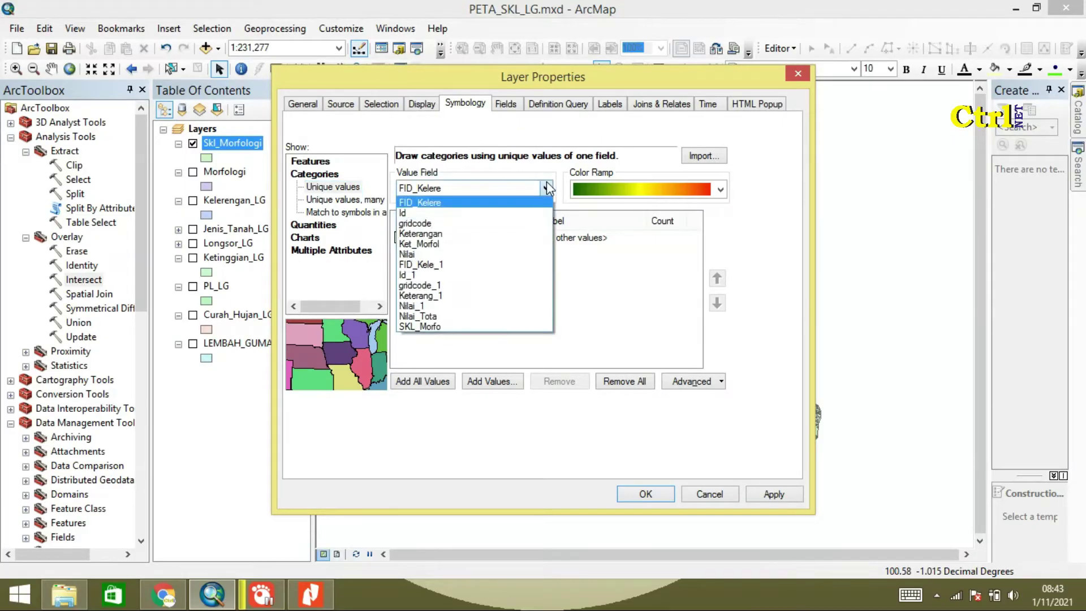
click(466, 324)
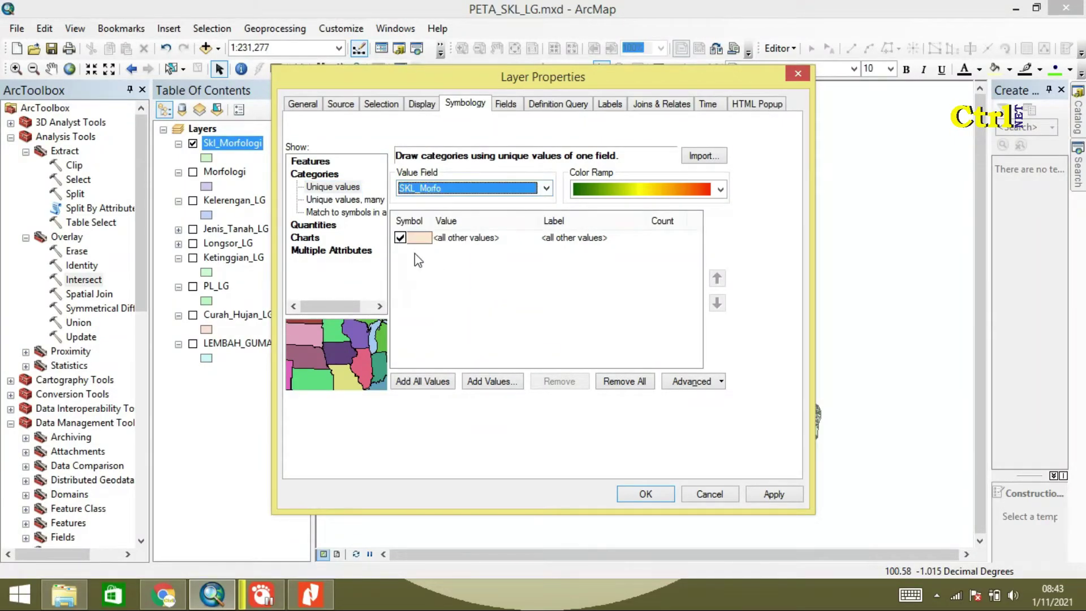
click(402, 241)
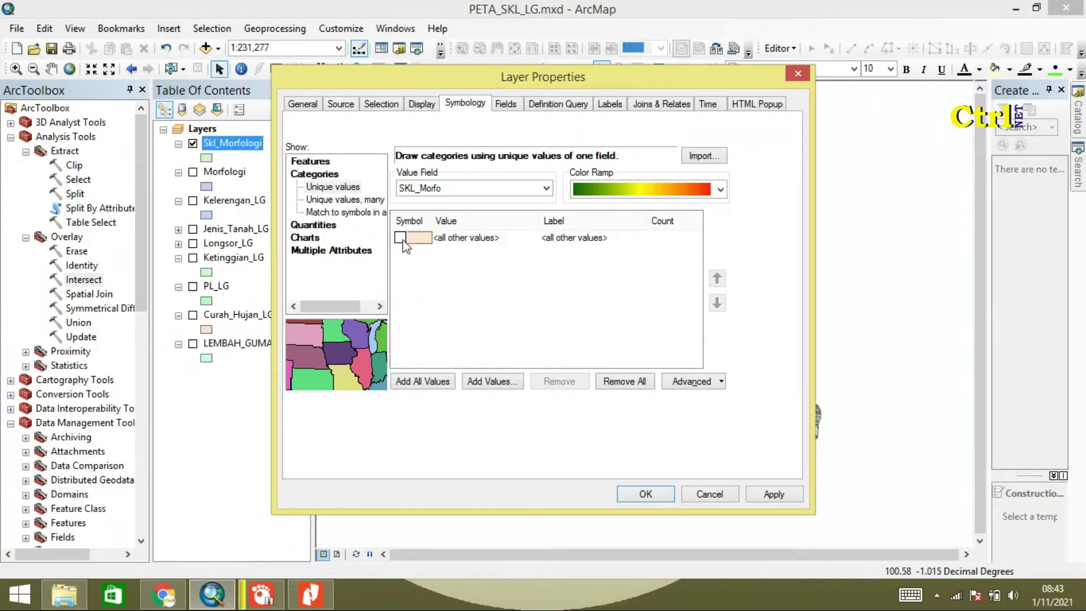
click(433, 388)
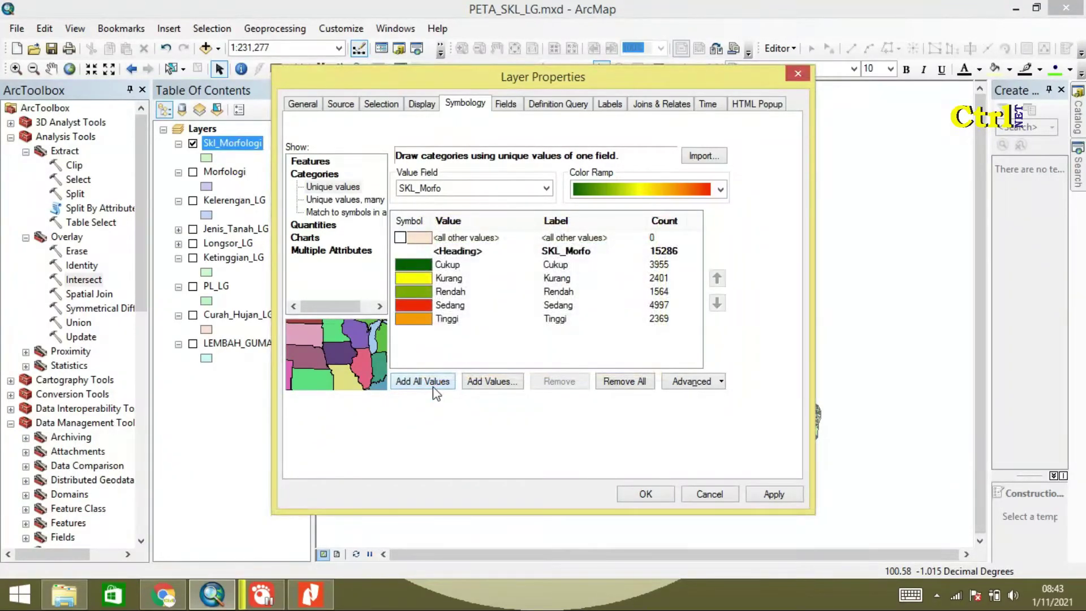
Reorder the SKL_Morfo classes as Rendah, Kurang, Sedang, Cukup, Tinggi
click(416, 306)
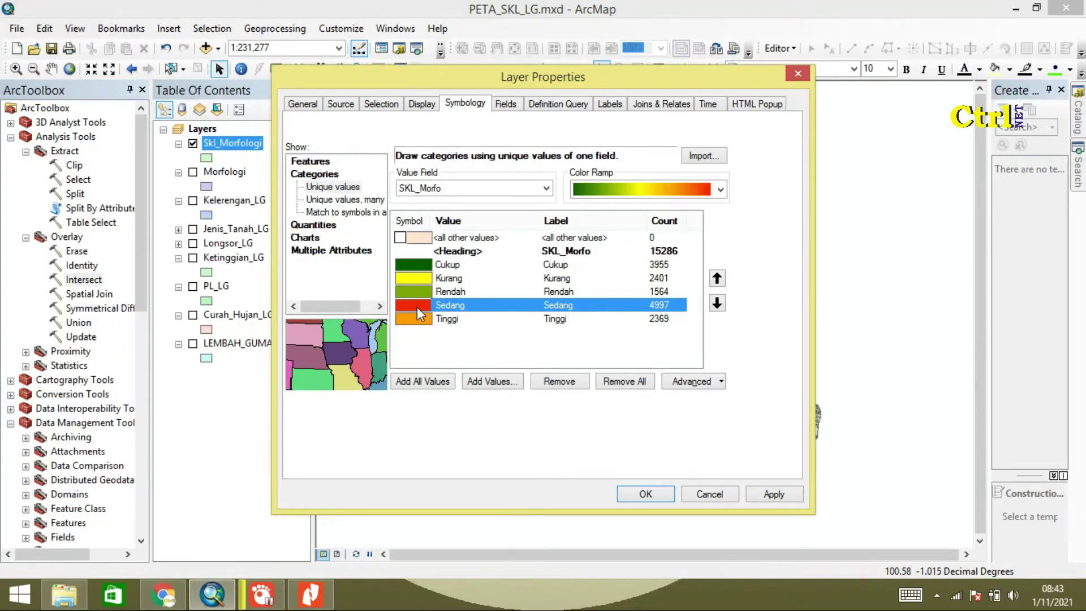
click(416, 291)
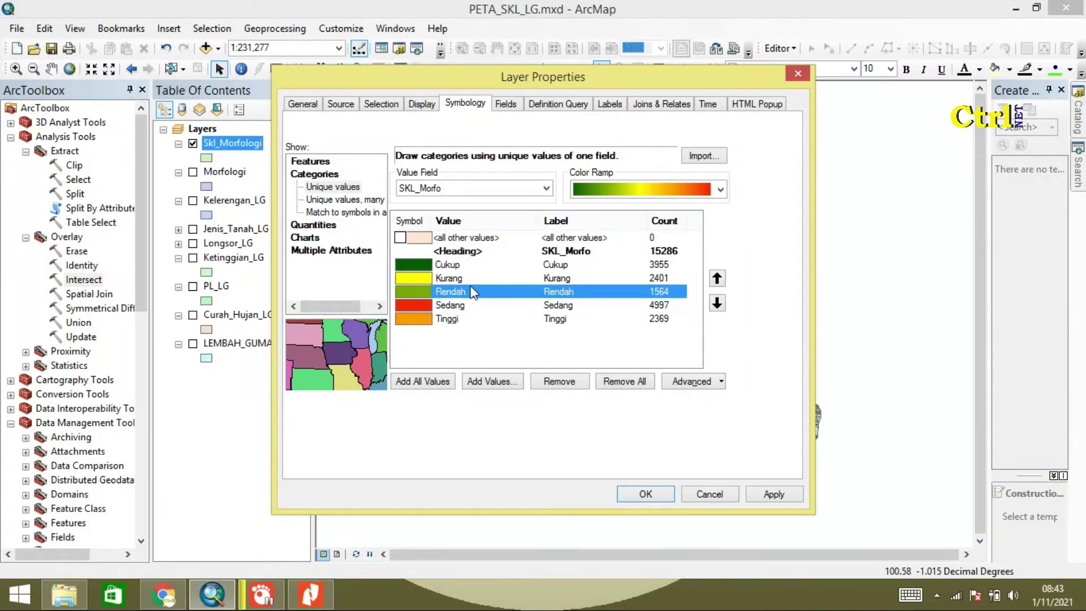
click(716, 277)
click(716, 278)
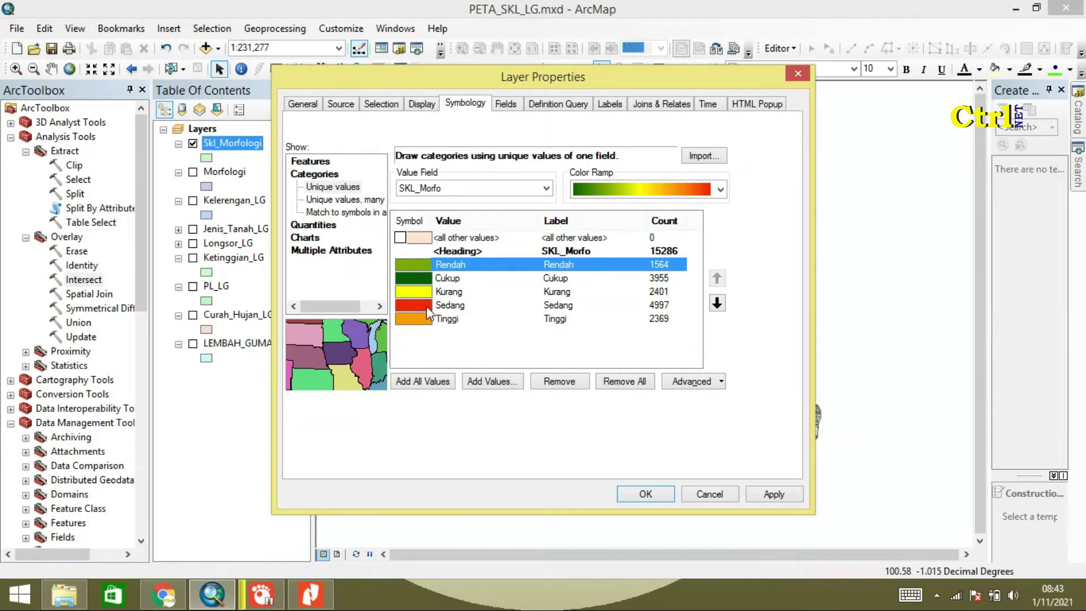
click(428, 281)
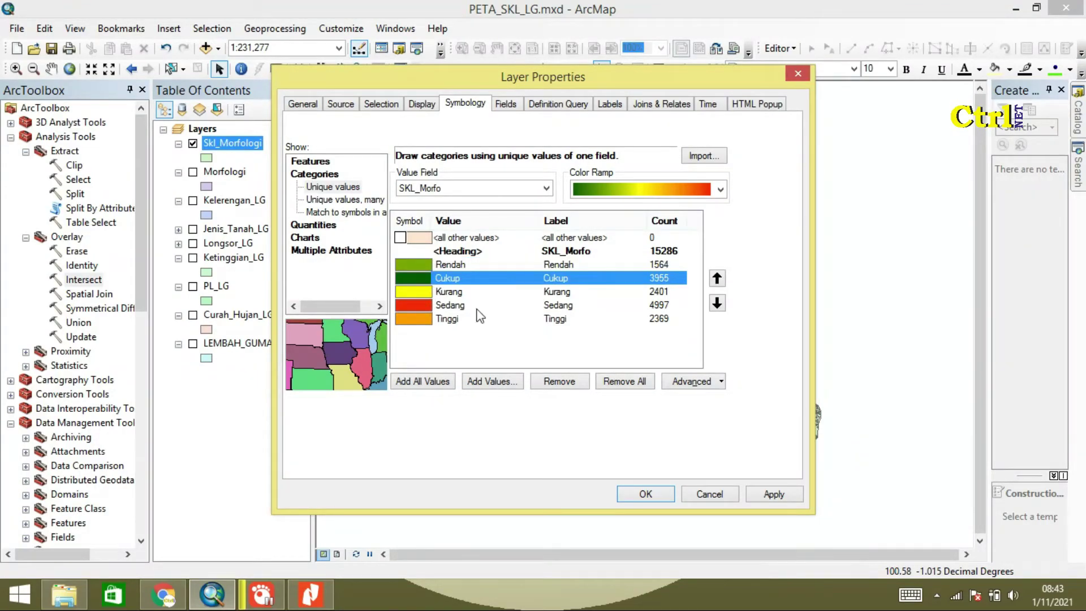
click(716, 306)
click(717, 306)
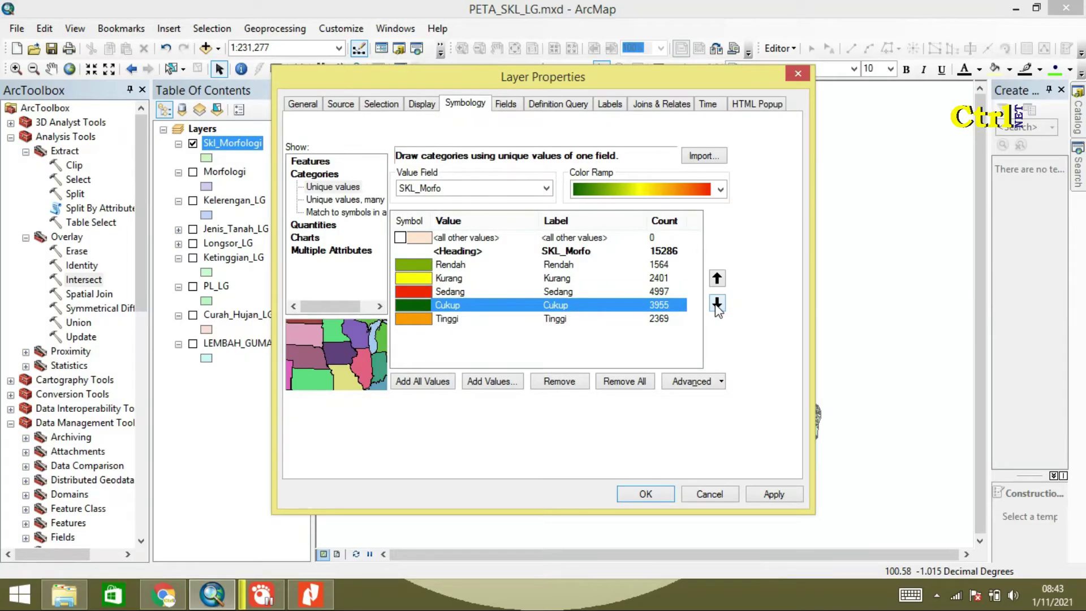
click(417, 277)
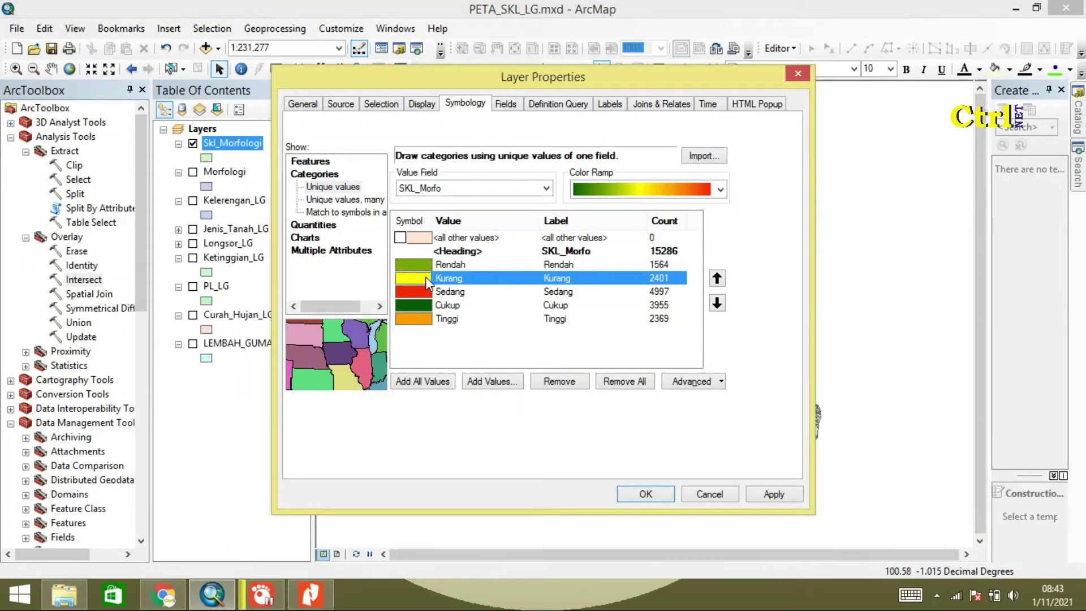
click(485, 331)
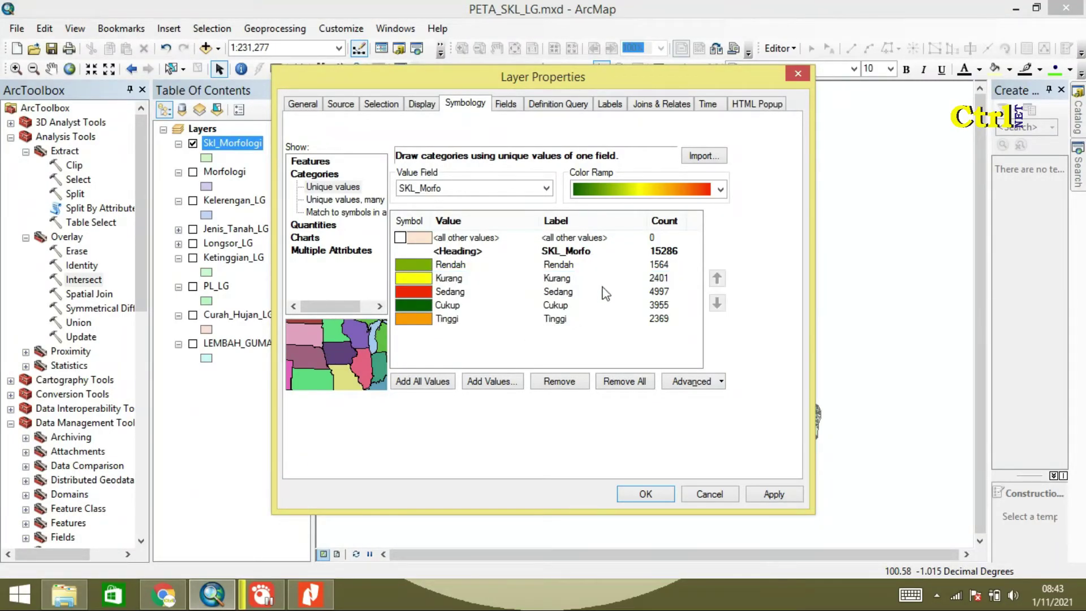
Reapply the green-yellow-red color ramp to the reordered SKL_Morfo classes and accept the layer properties
click(719, 189)
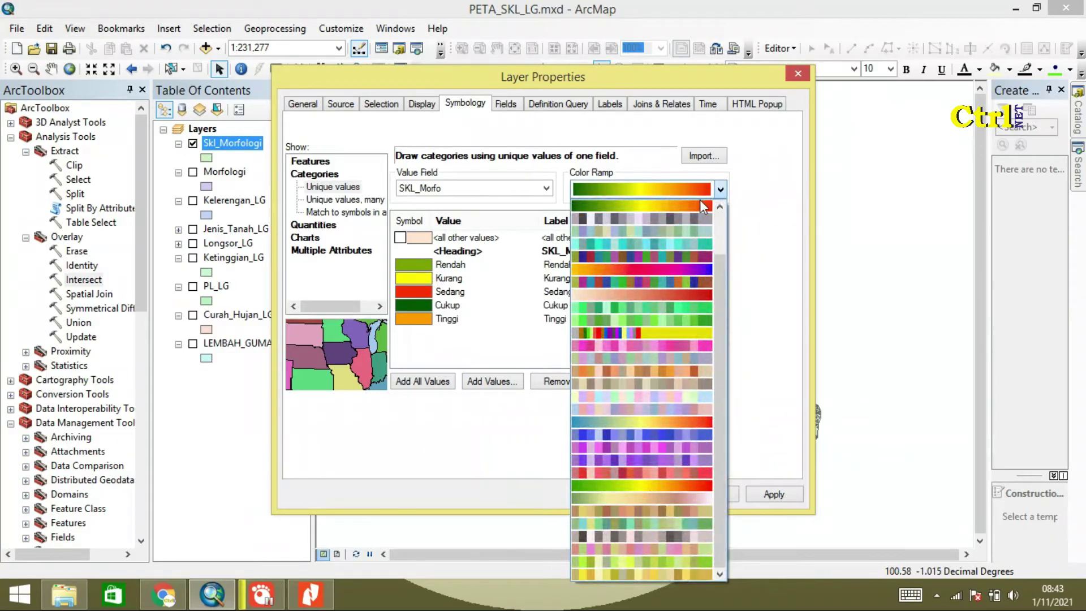
click(700, 203)
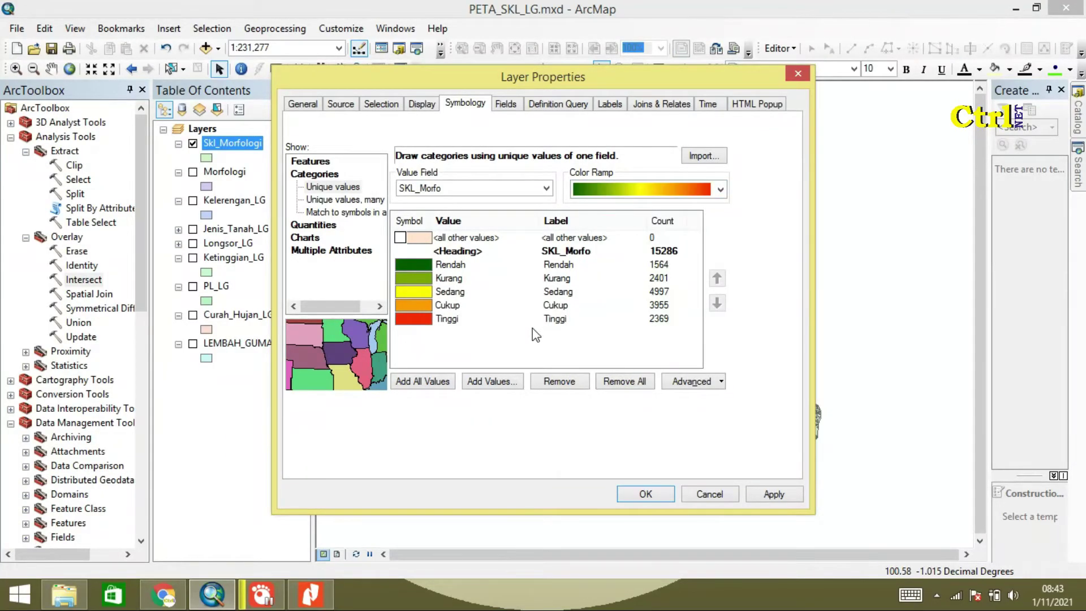
click(645, 493)
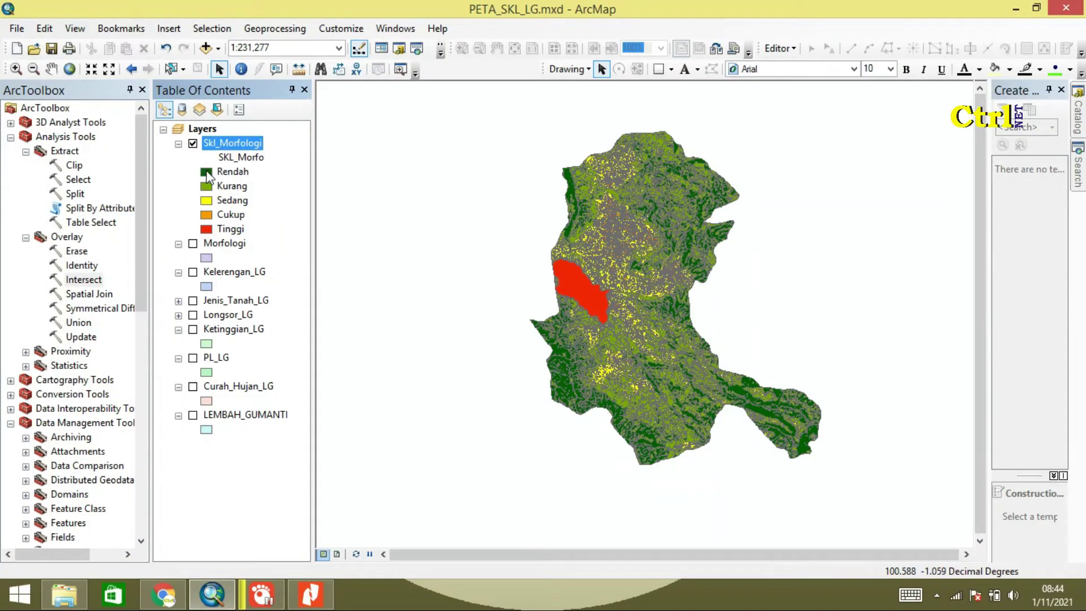
Set the outline of the Rendah class symbol to No Color
click(206, 172)
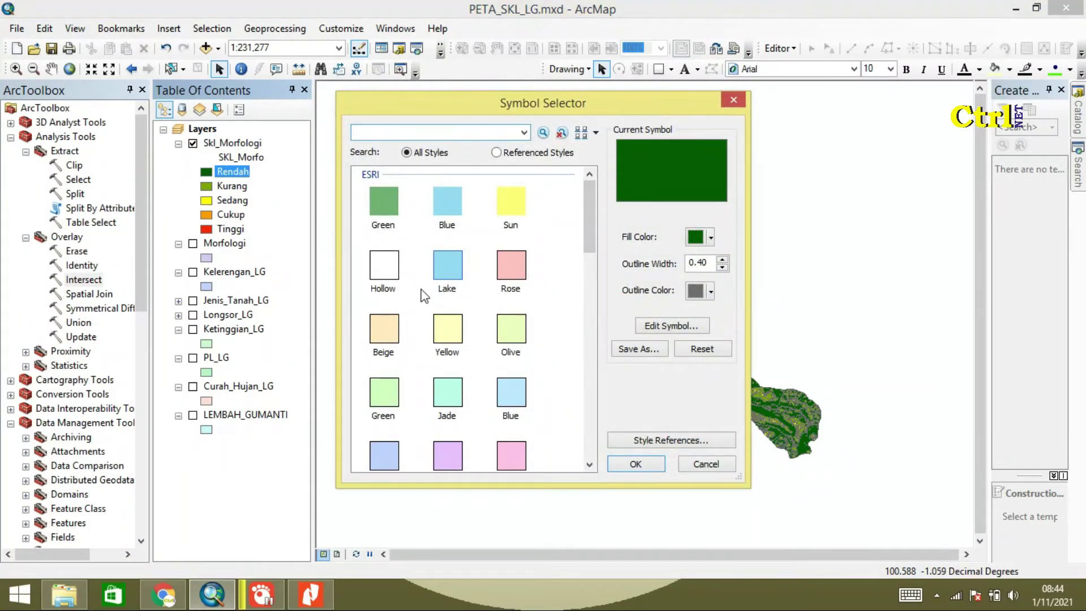
click(711, 291)
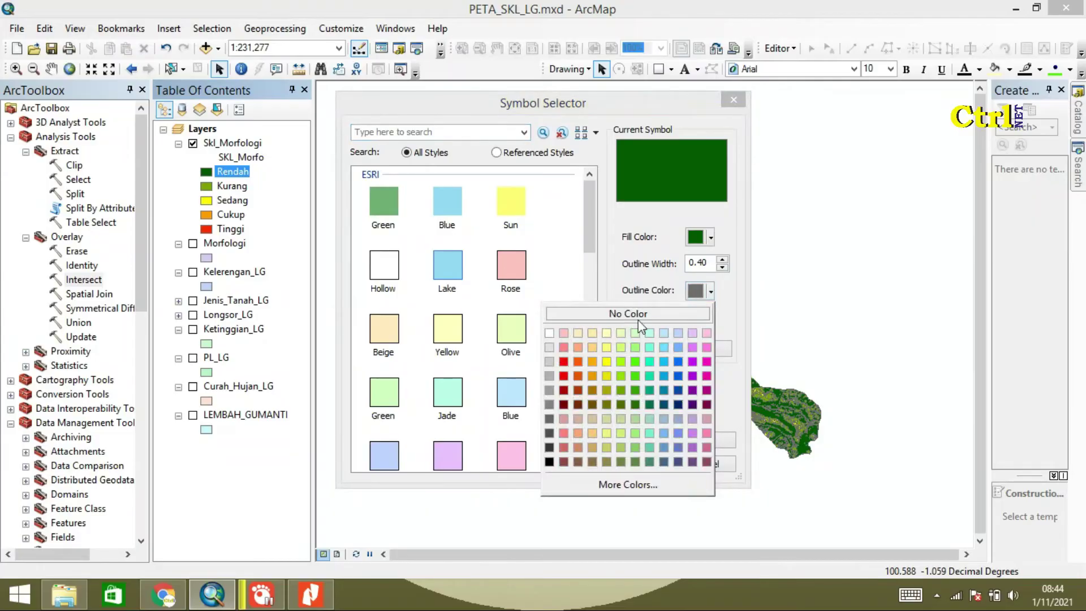
click(657, 317)
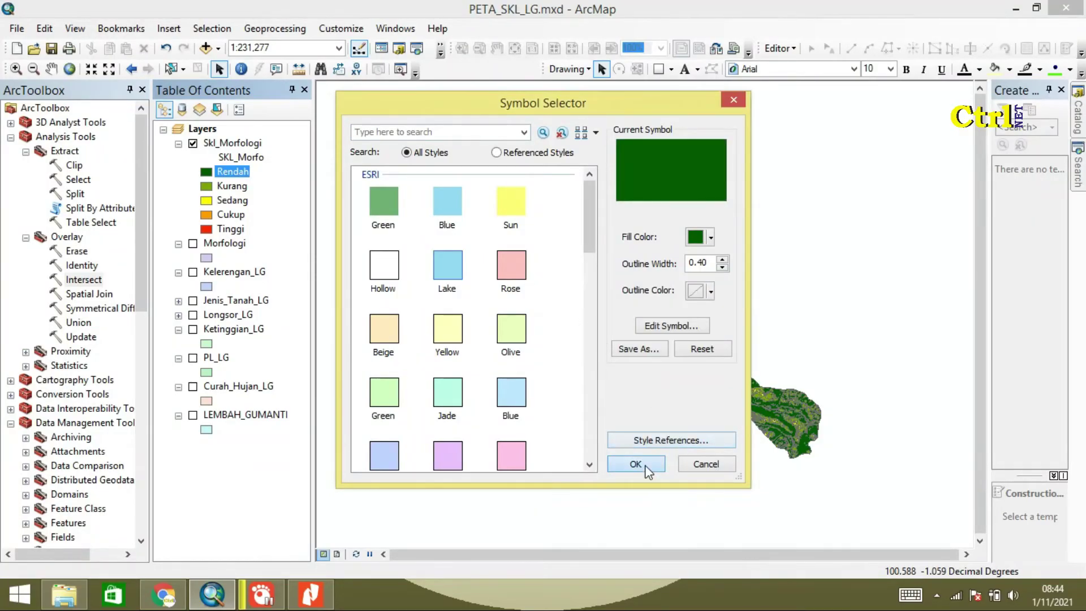
click(635, 463)
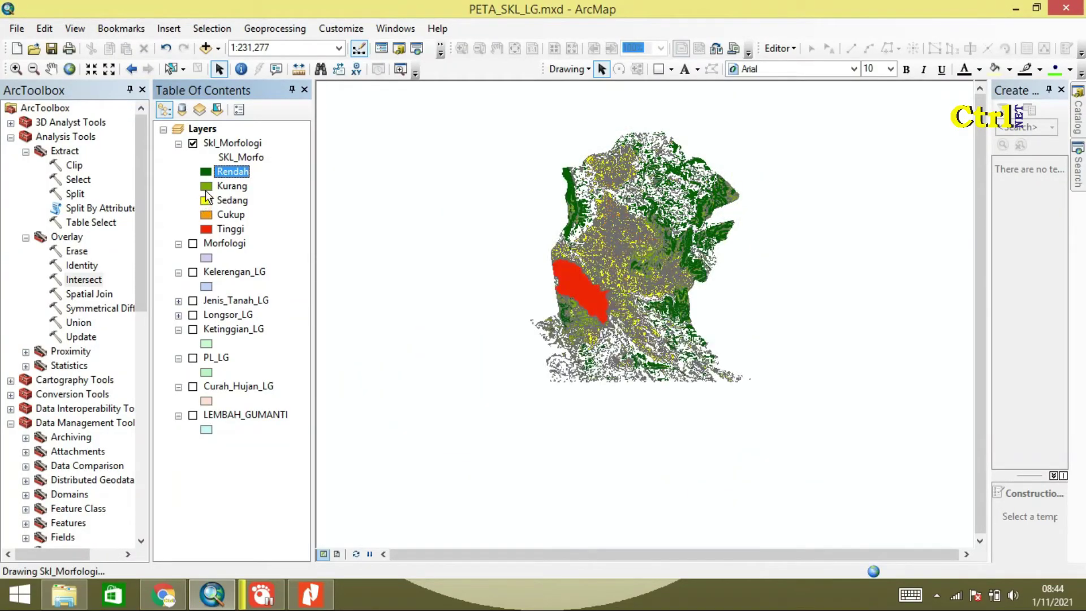
Set the outline of the Kurang class symbol to No Color
click(207, 186)
click(710, 292)
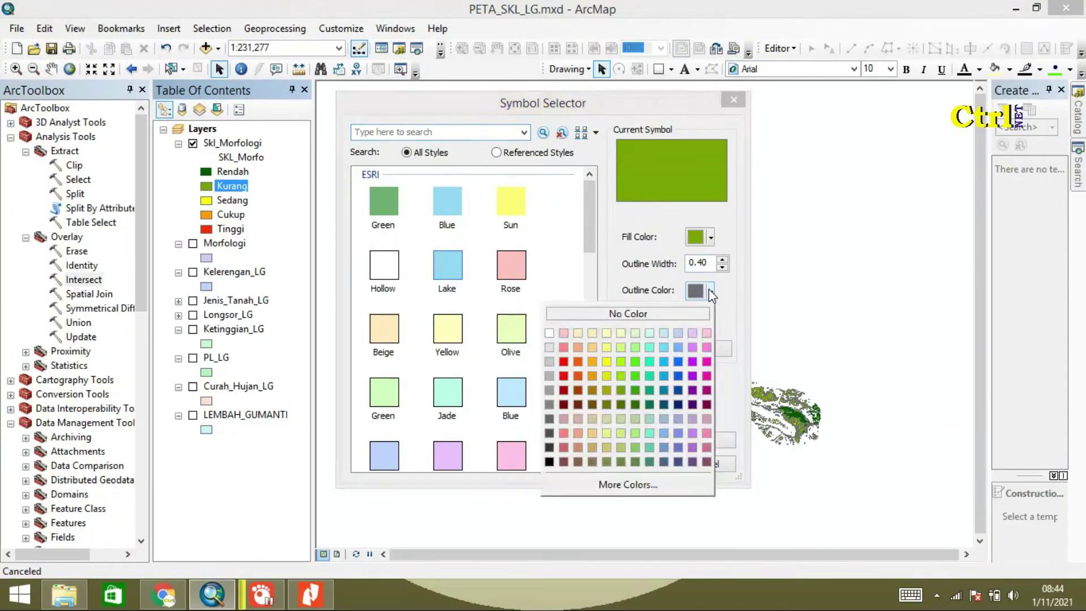
click(592, 312)
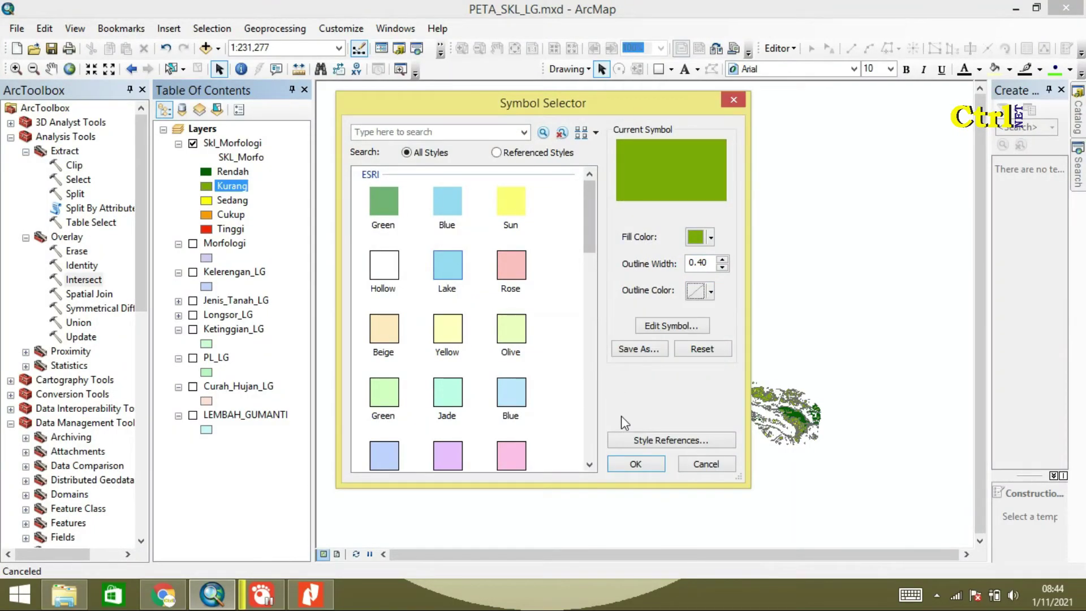
click(634, 464)
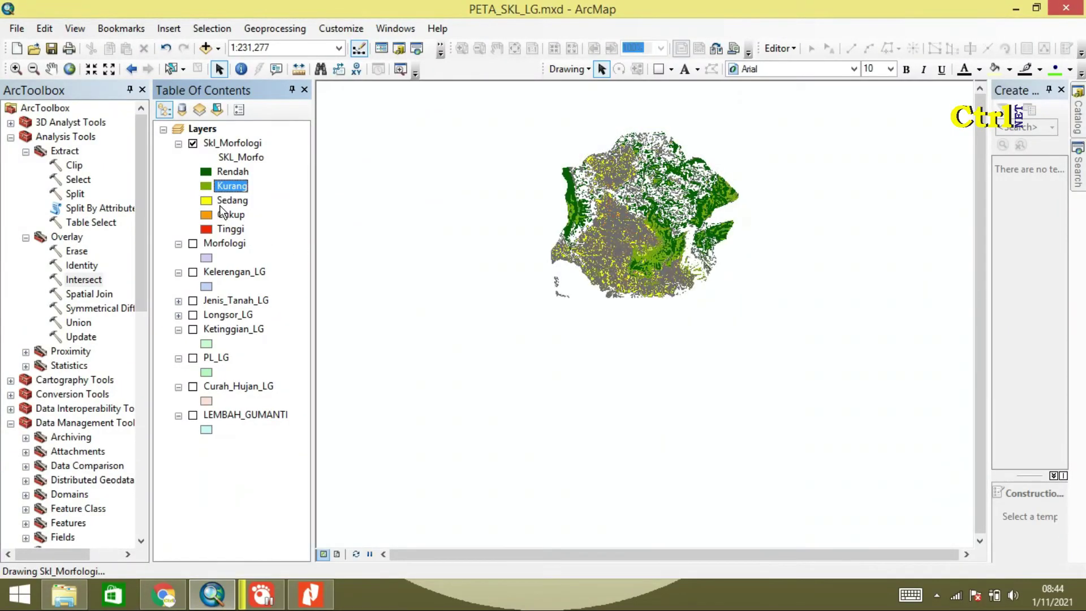
Hide the Skl_Morfologi layer and set the outline of its Sedang class symbol to No Color
click(193, 143)
click(205, 201)
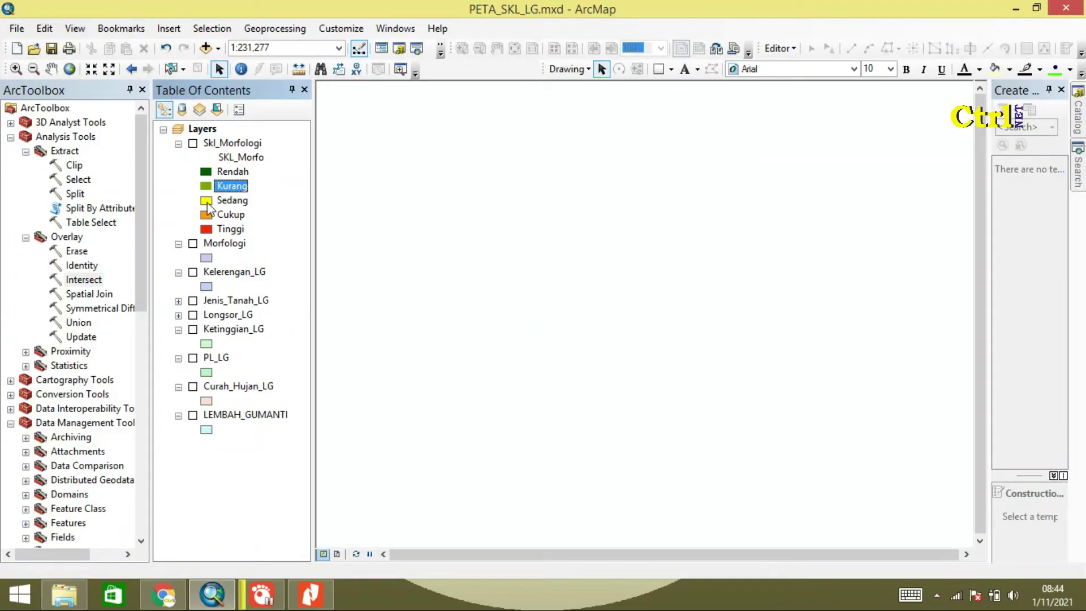
click(711, 291)
click(642, 314)
click(636, 463)
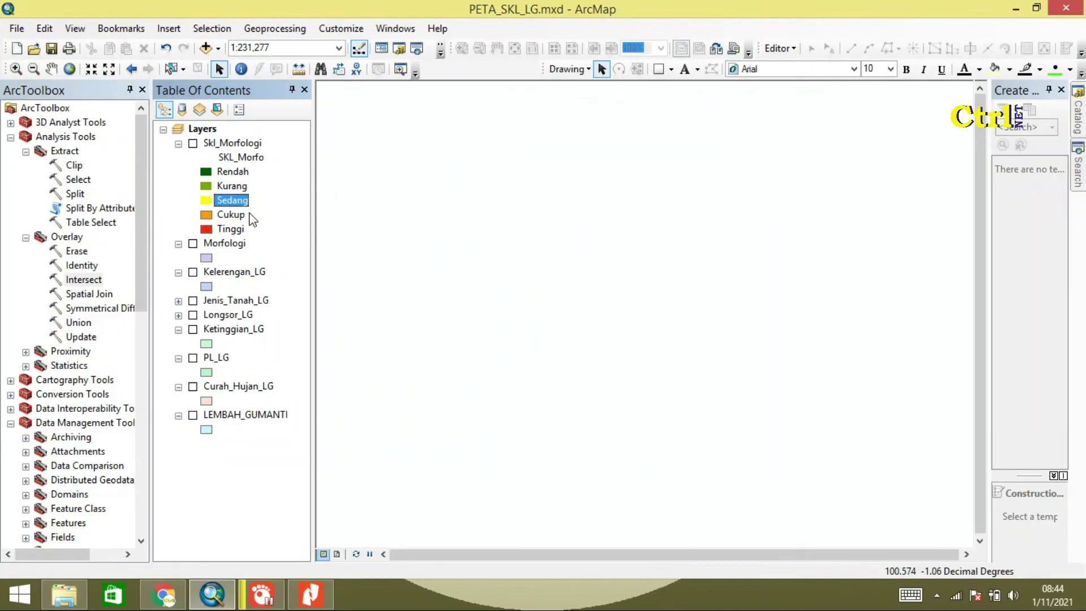
Set the outline of the Cukup class symbol to No Color
click(206, 214)
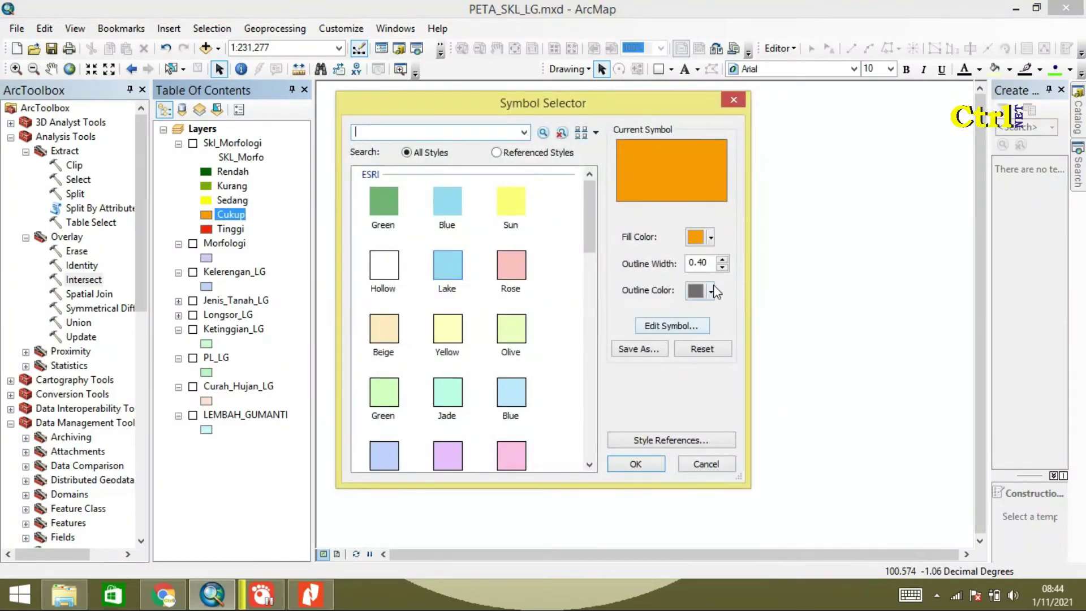
click(710, 291)
click(624, 316)
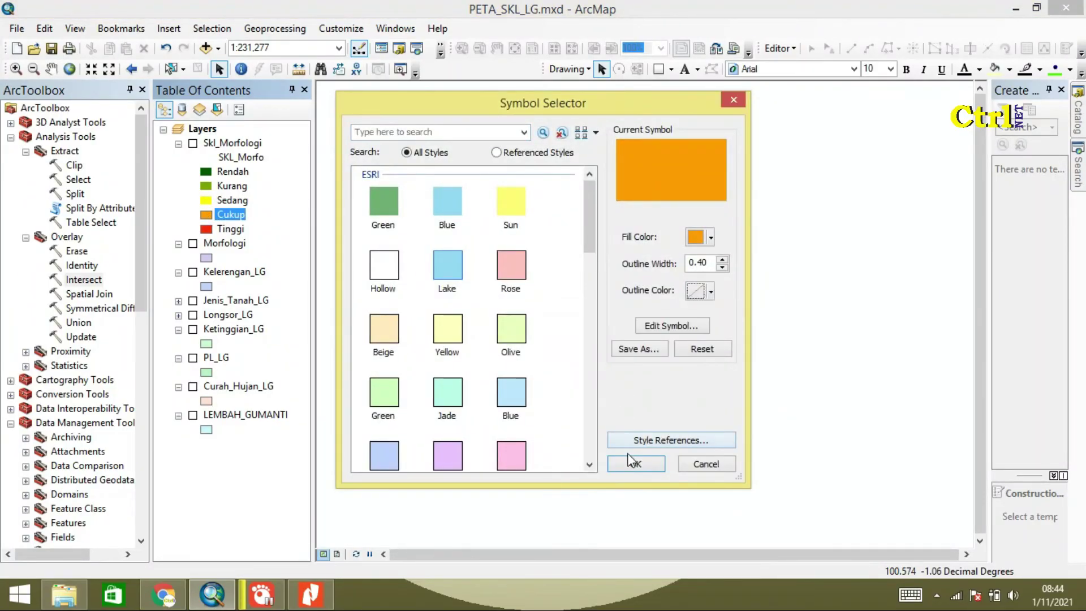
click(636, 464)
Set the outline of the Tinggi class symbol to No Color and show the Skl_Morfologi layer again
click(206, 228)
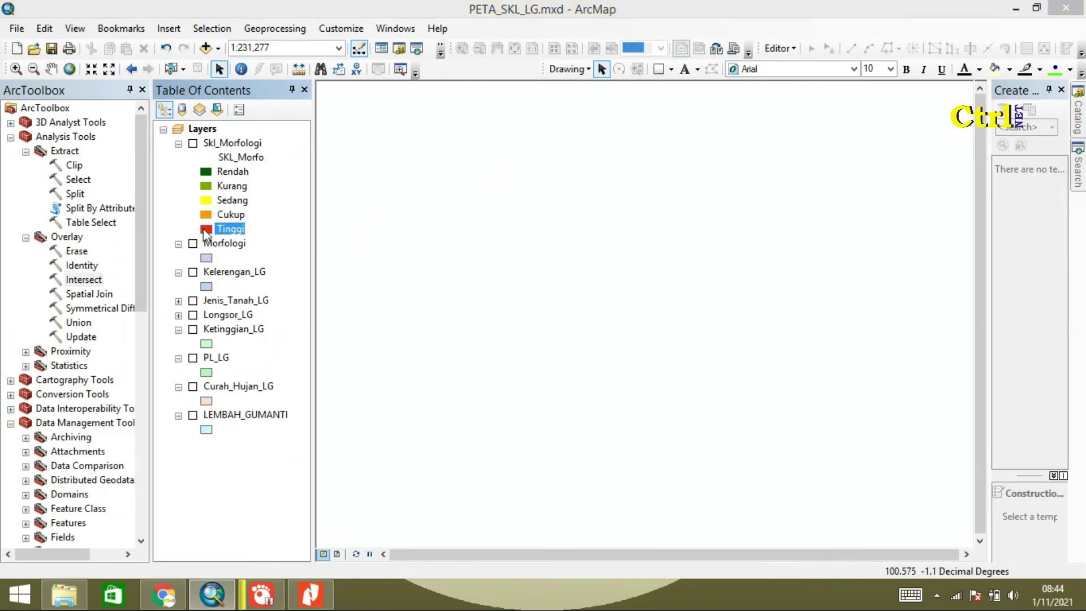
click(710, 293)
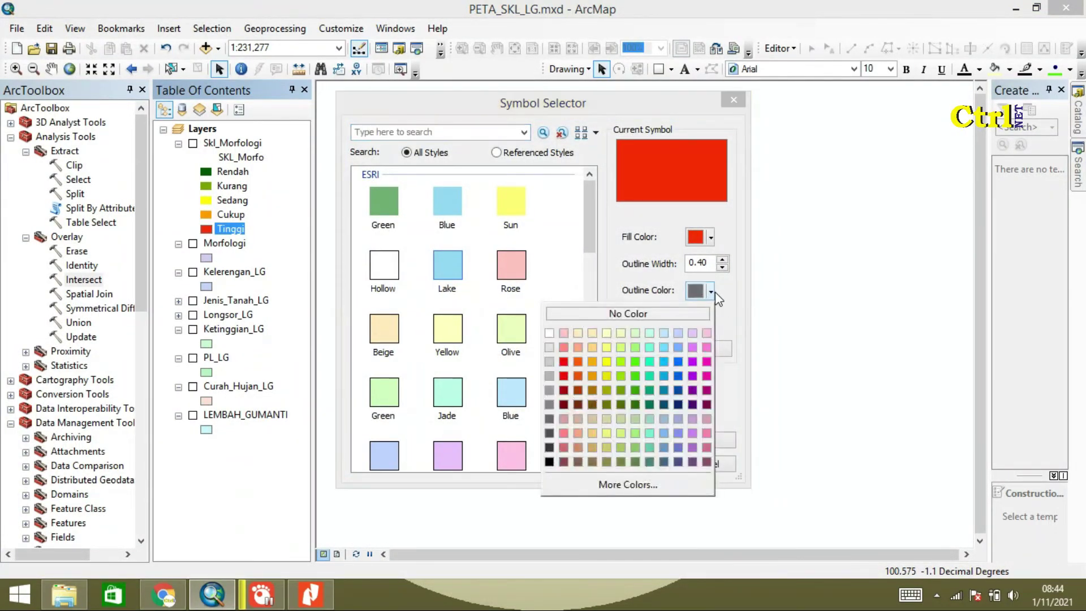
click(628, 315)
click(635, 463)
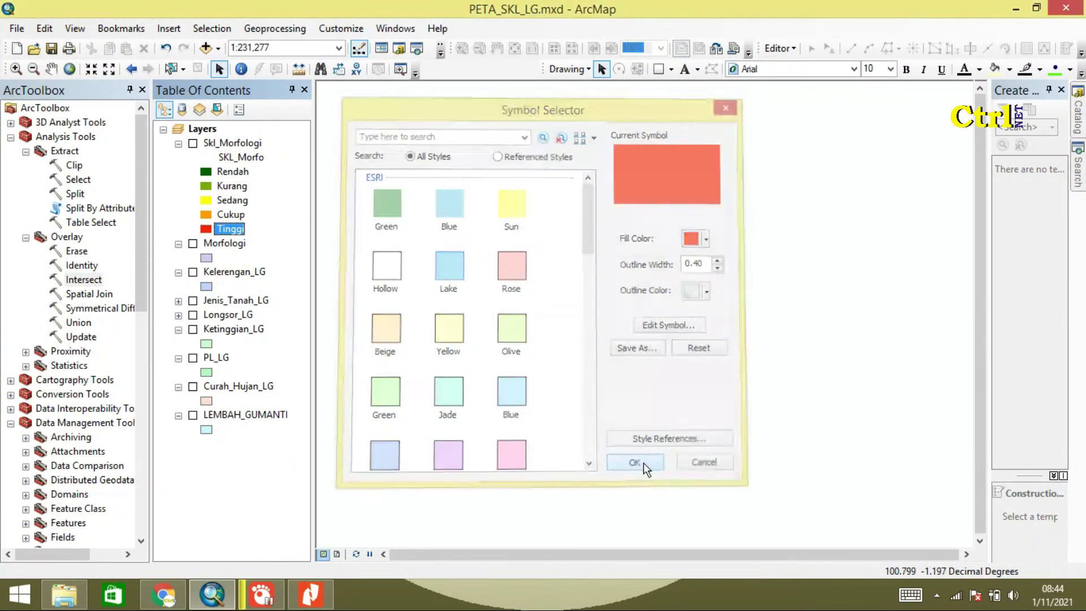
click(193, 146)
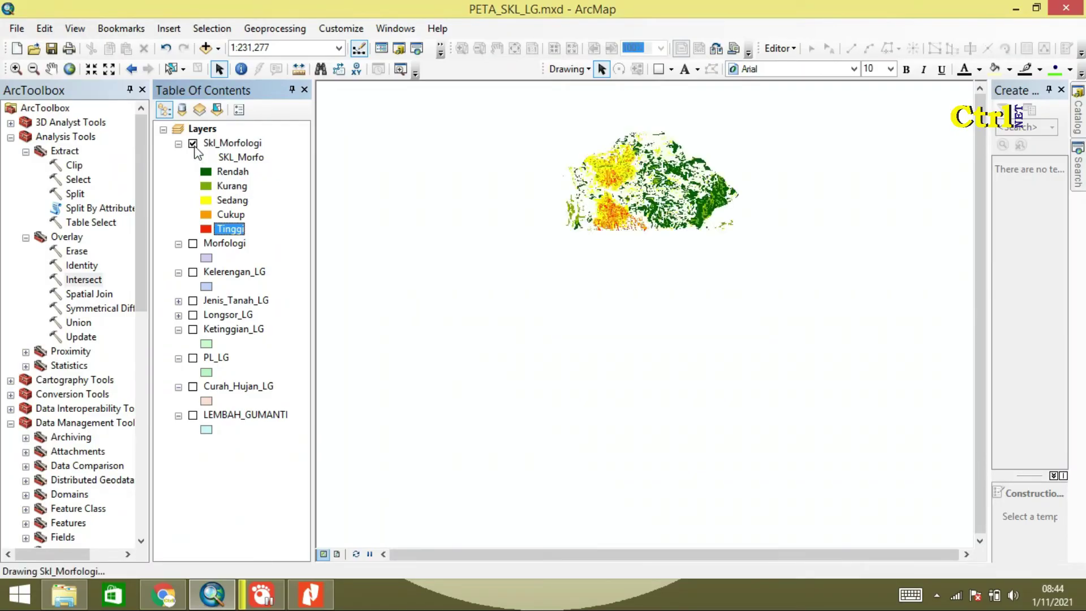